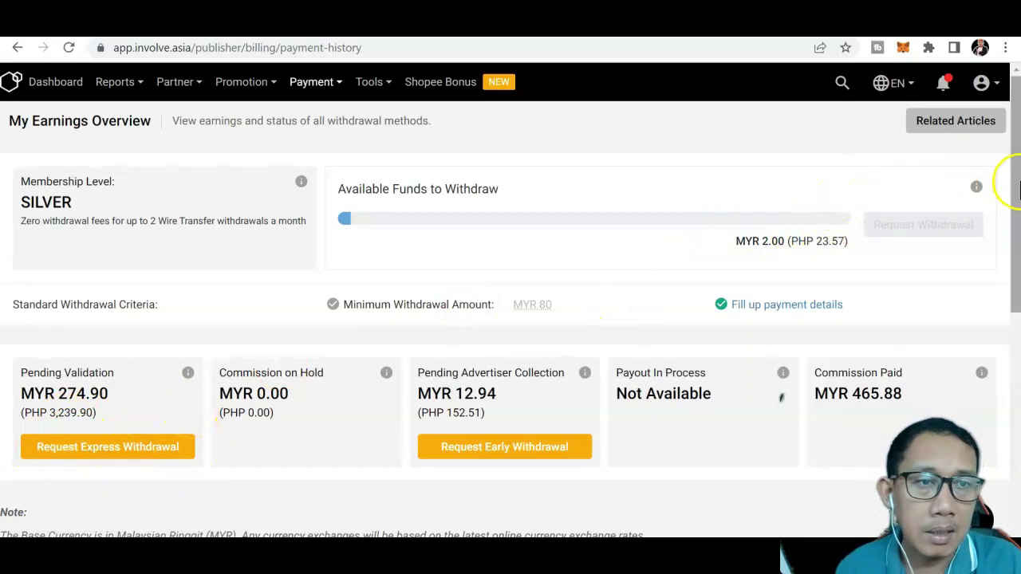
# Step: Review the earnings overview and the list of past withdrawals on the payment history page
pyautogui.scroll(-4, 1007, 183)
pyautogui.scroll(-1, 511, 319)
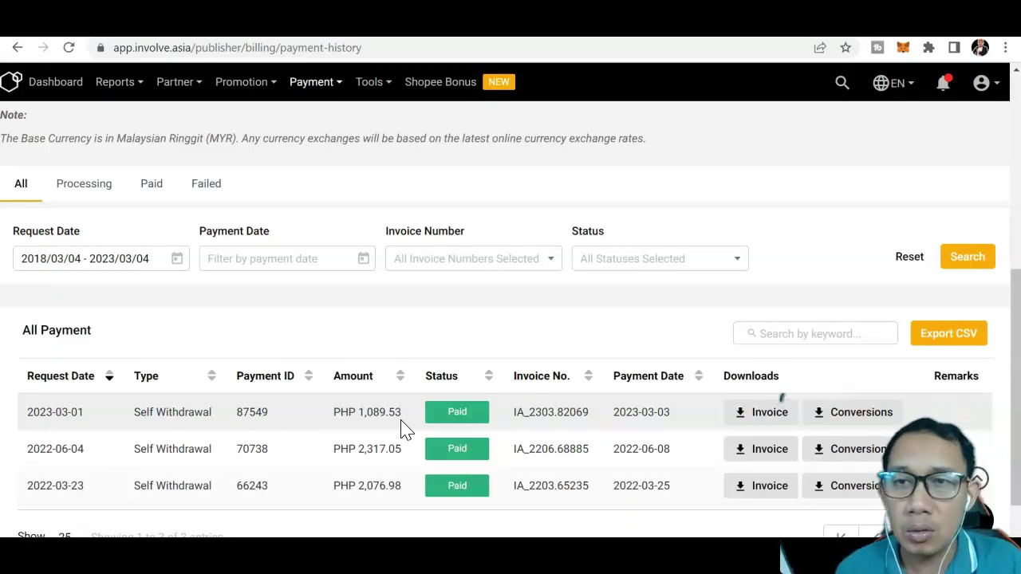
pyautogui.moveTo(1015, 335); pyautogui.dragTo(992, 196)
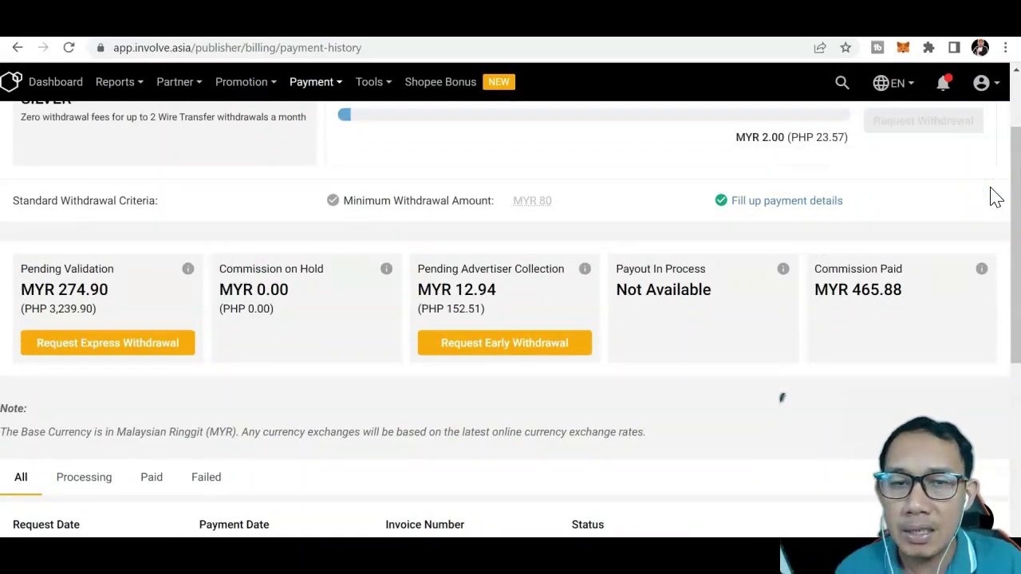
pyautogui.moveTo(1007, 180); pyautogui.dragTo(1007, 92)
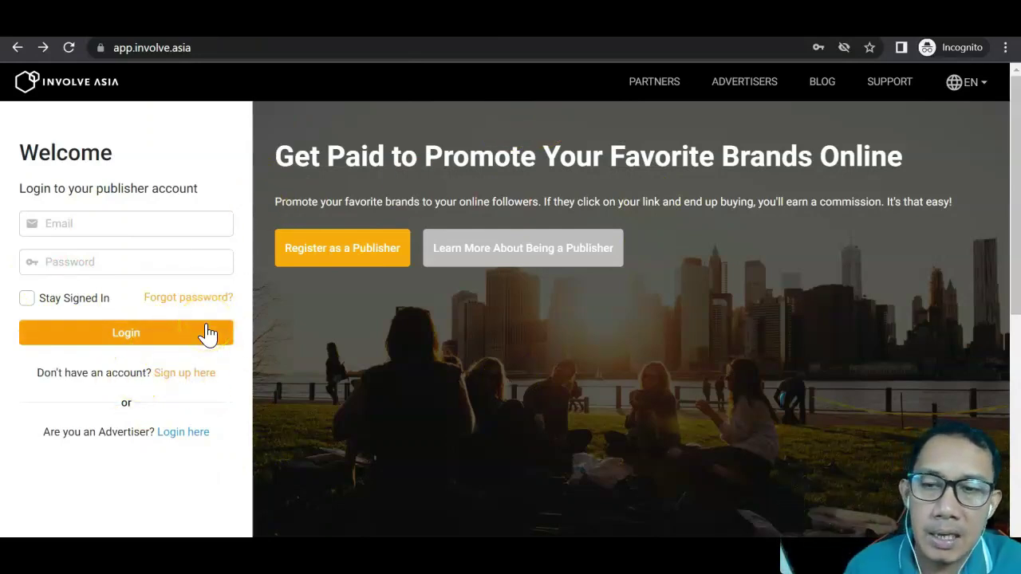
# Step: Open the publisher sign-up form and fill in the first name, last name and account display name from the saved autofill entry
pyautogui.click(189, 378)
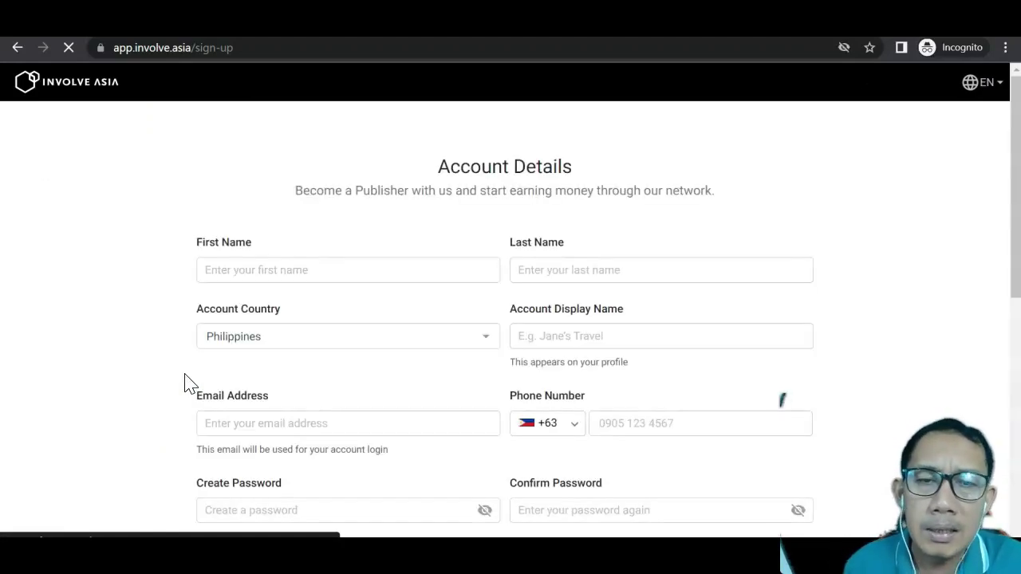
pyautogui.click(576, 342)
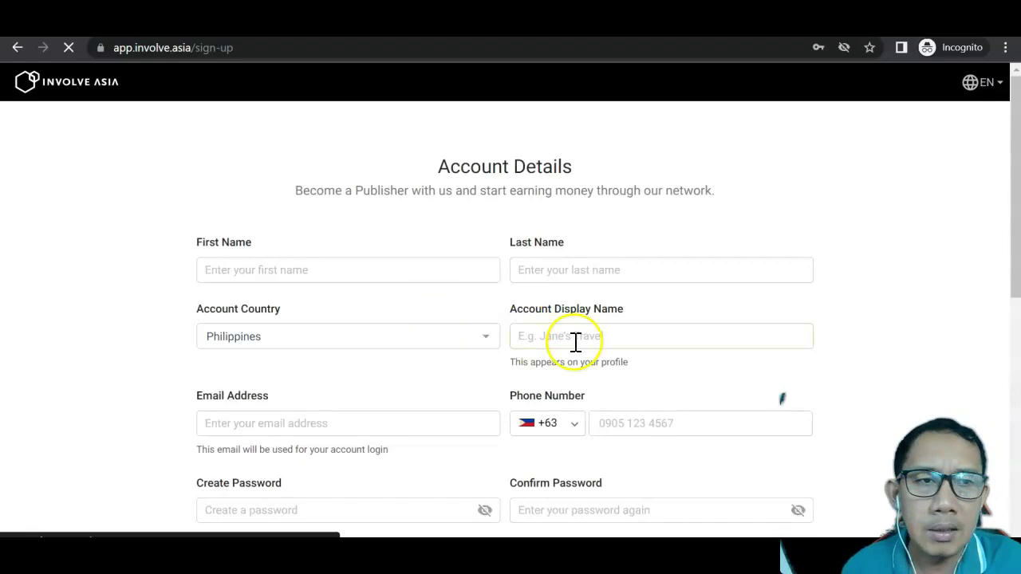
pyautogui.click(1013, 114)
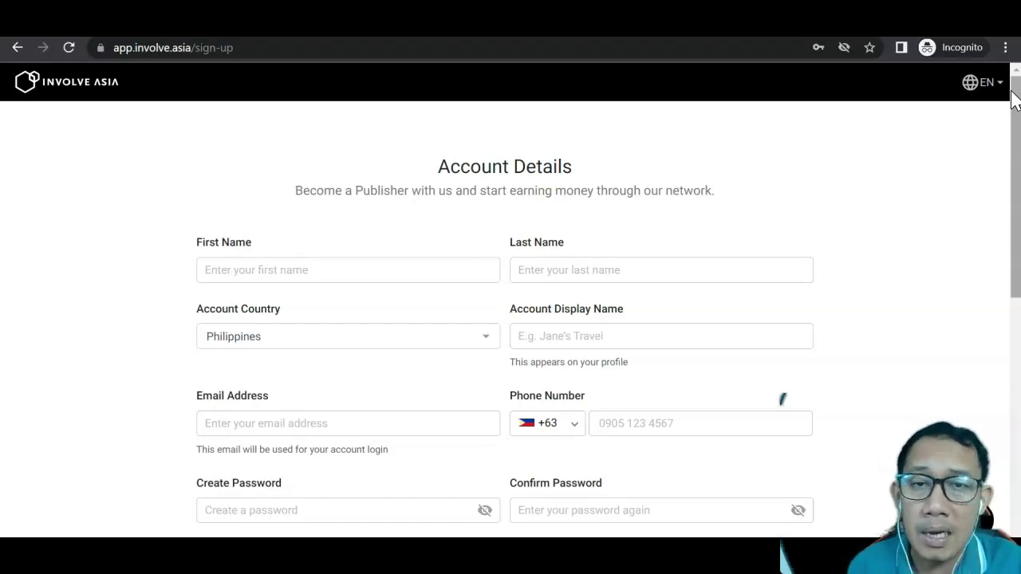
pyautogui.click(231, 268)
pyautogui.click(312, 312)
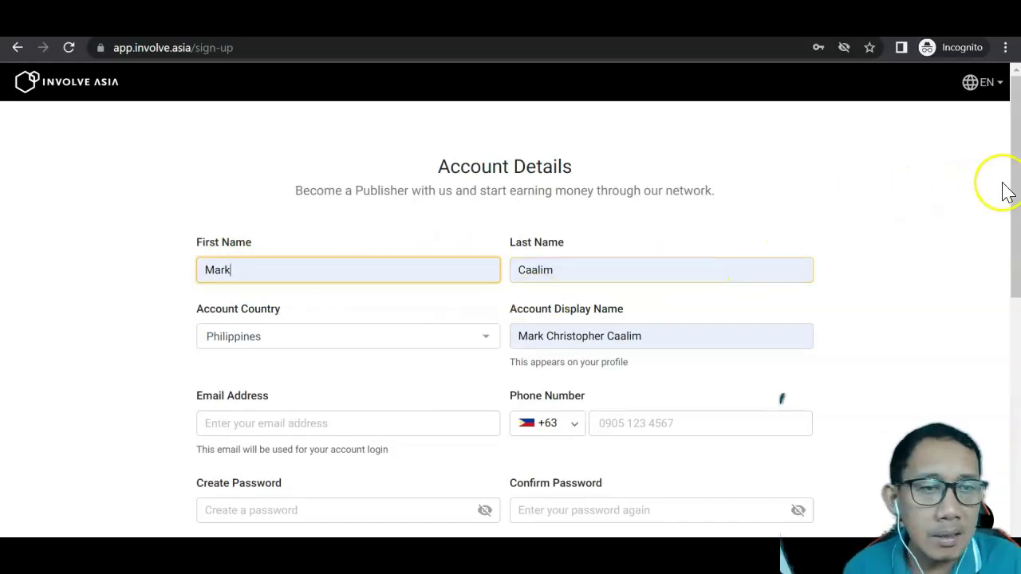
# Step: In the property details, choose Content as the property type and Finance as the property category
pyautogui.moveTo(1013, 200); pyautogui.dragTo(1014, 254)
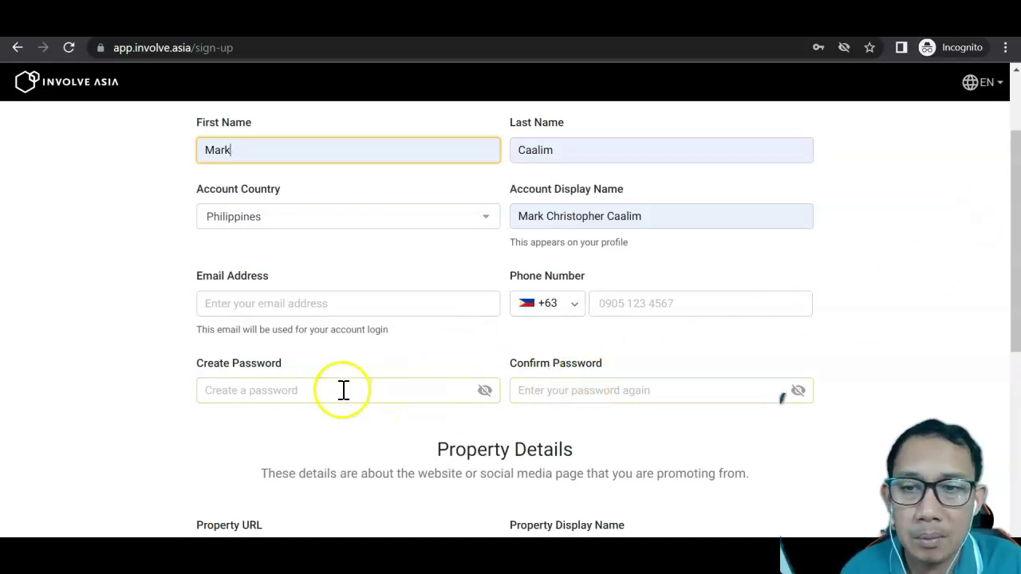
pyautogui.scroll(-3, 1013, 196)
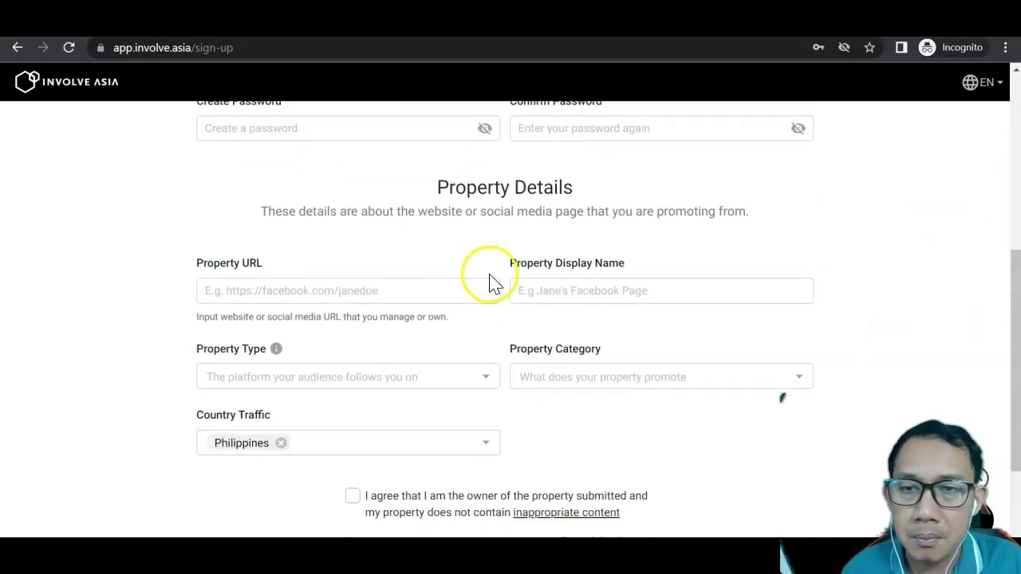
pyautogui.click(247, 292)
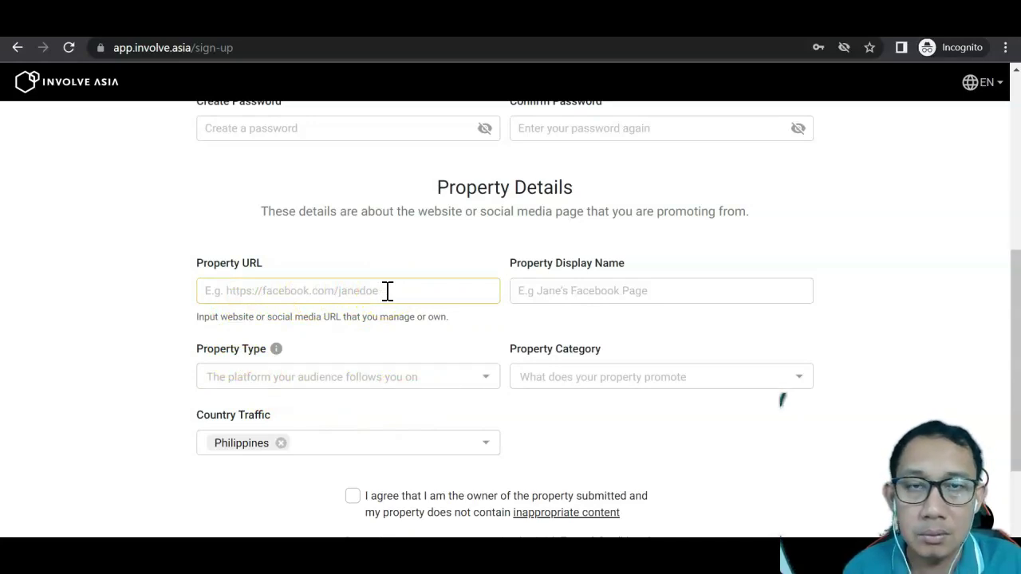
pyautogui.click(570, 297)
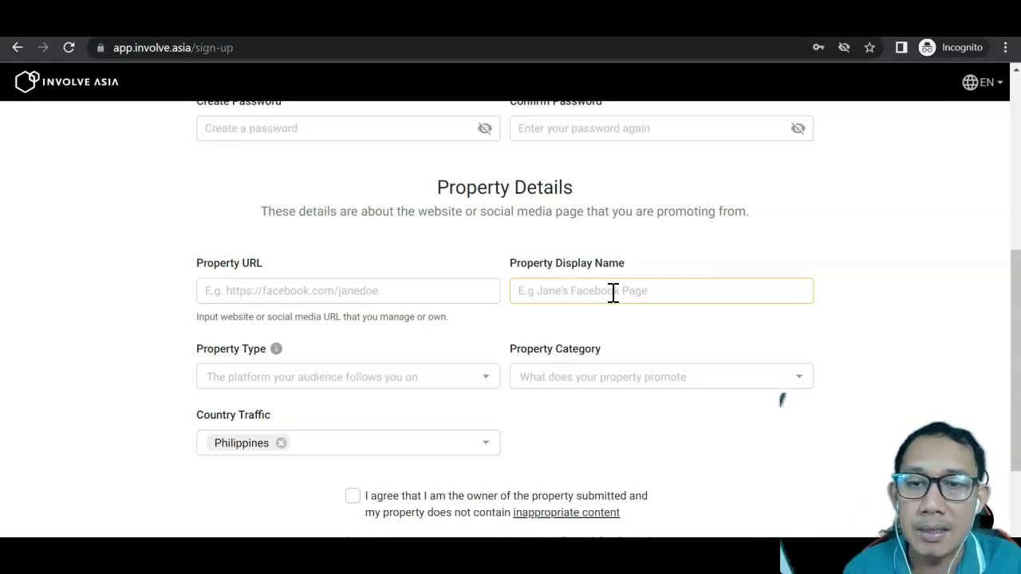
pyautogui.click(353, 378)
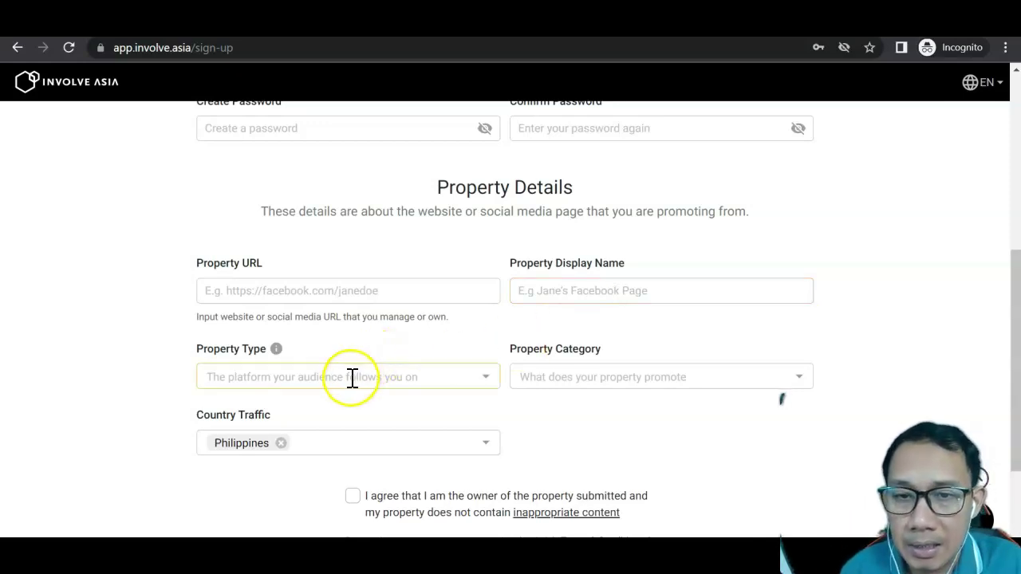
pyautogui.click(461, 387)
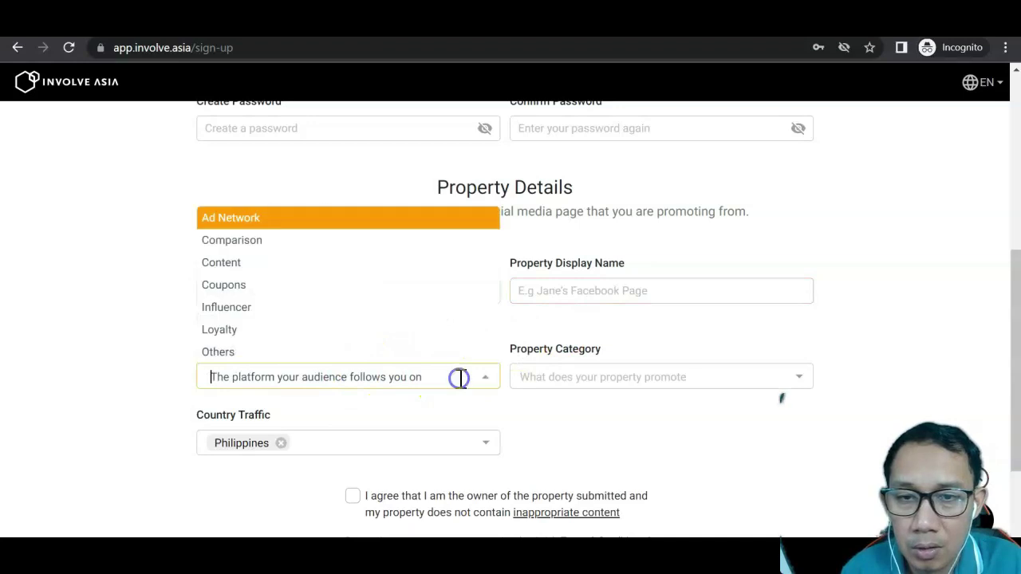
pyautogui.click(258, 265)
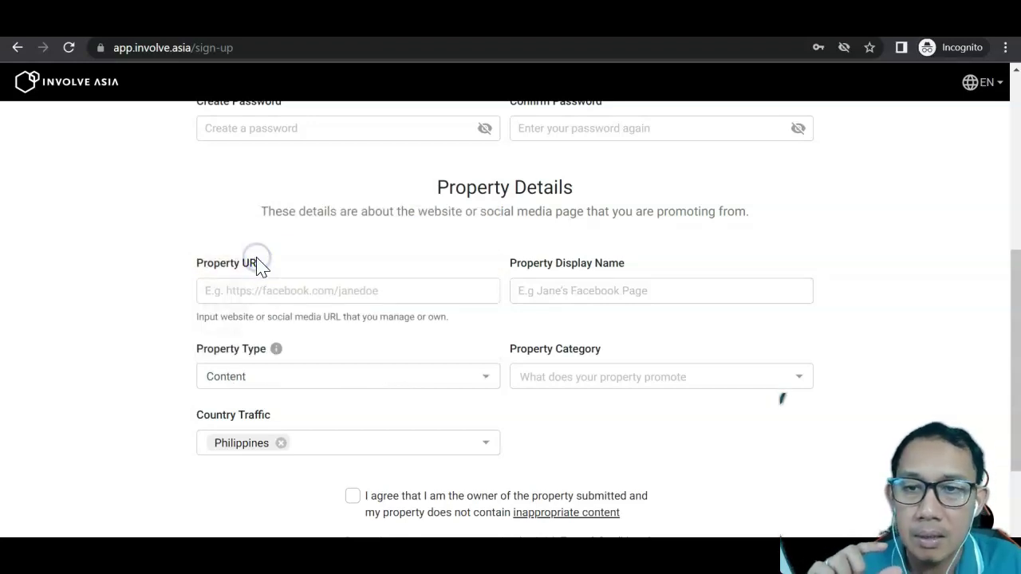
pyautogui.click(570, 383)
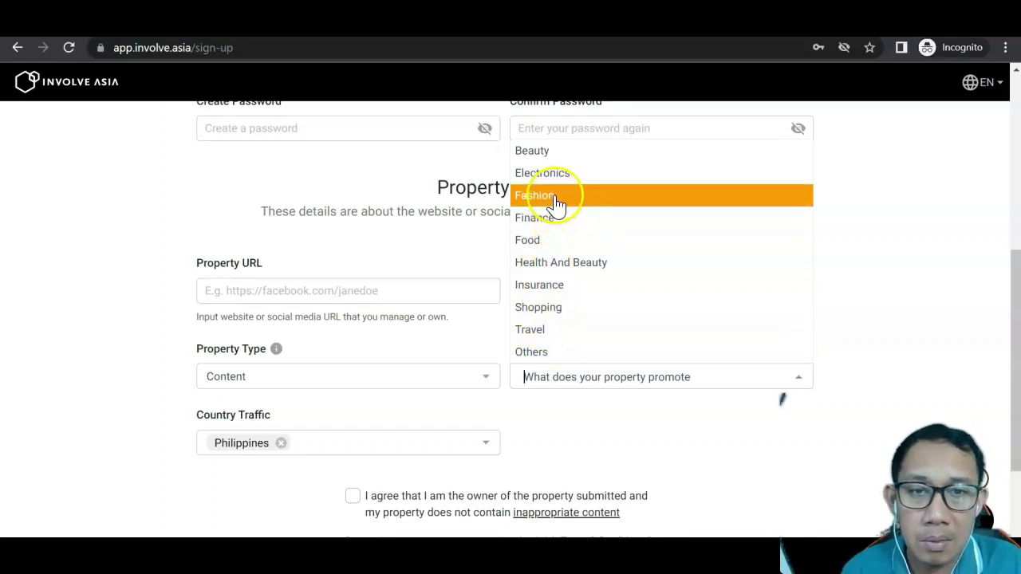
pyautogui.click(559, 218)
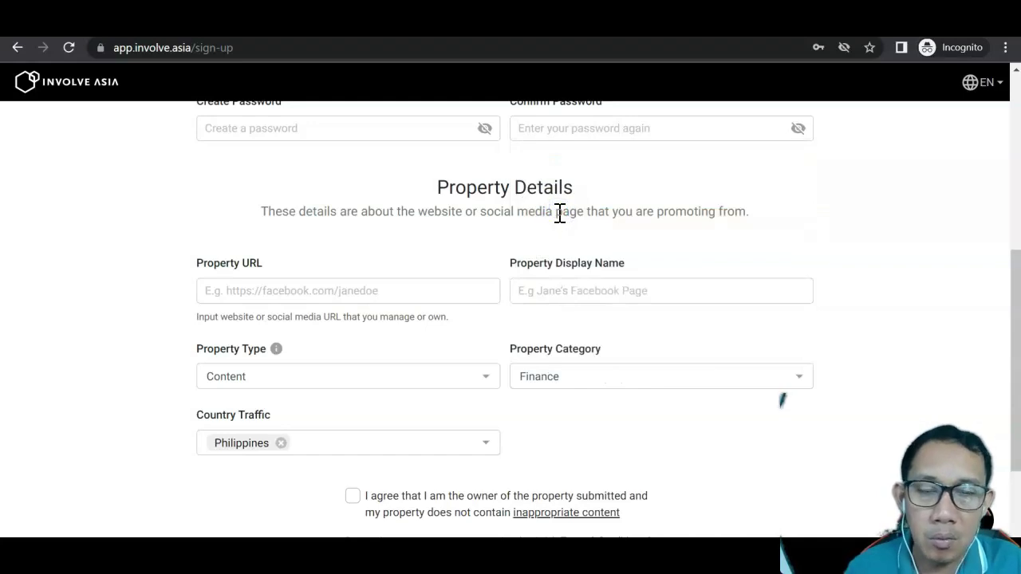
# Step: Switch to the signed-in browser window and copy the web address of the Facebook profile page
pyautogui.click(392, 296)
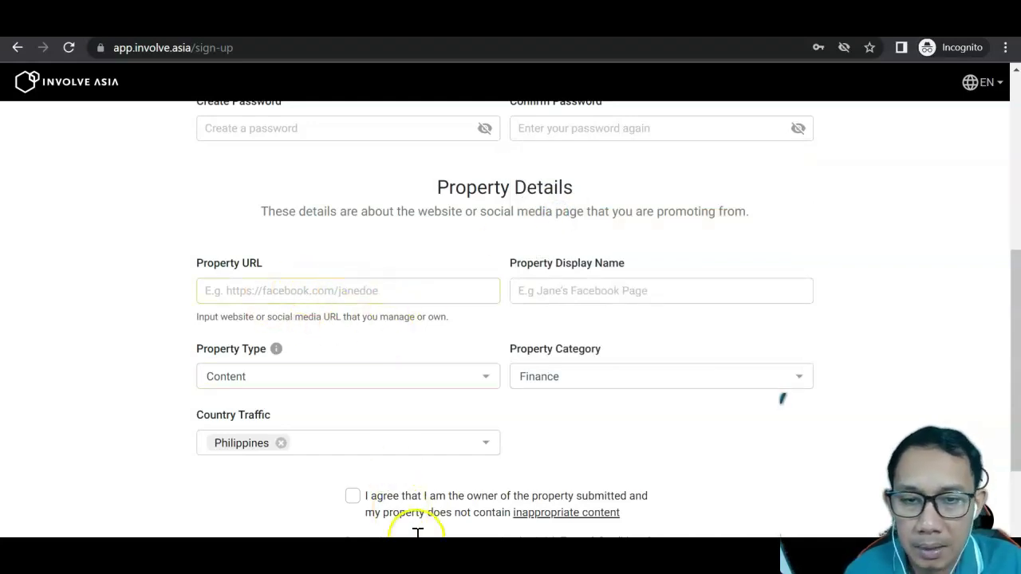
pyautogui.moveTo(412, 559)
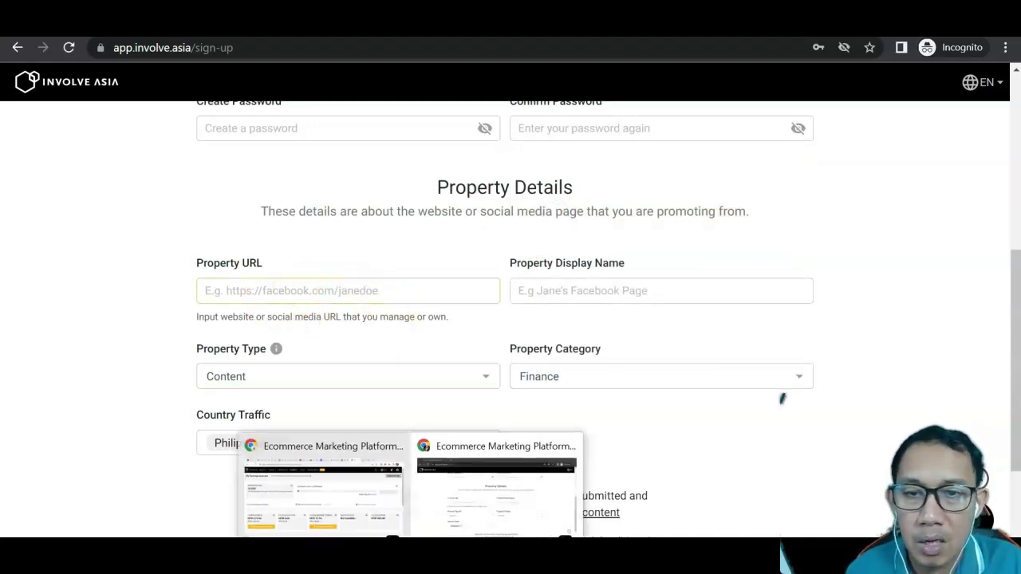
pyautogui.click(362, 474)
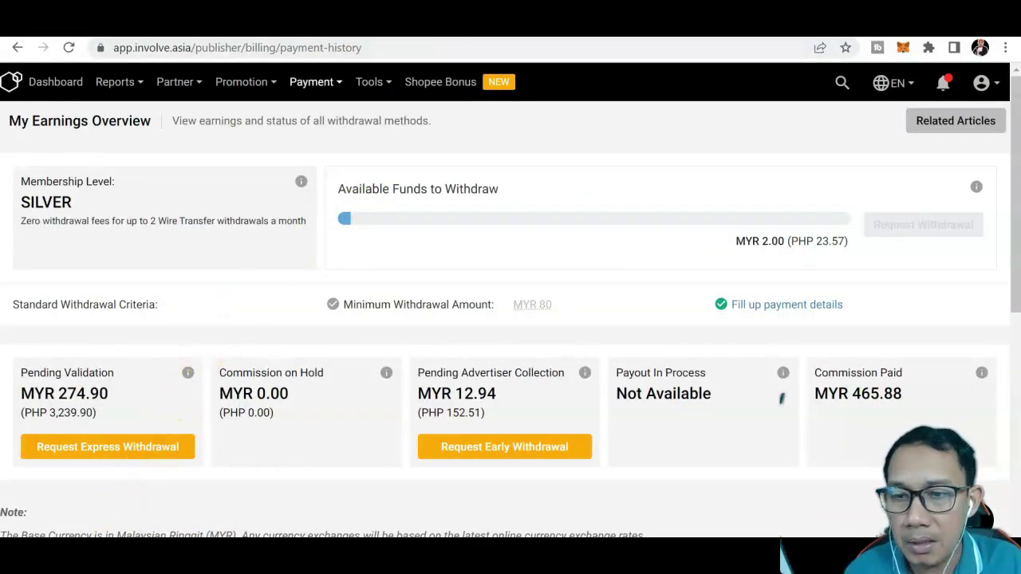
pyautogui.click(136, 451)
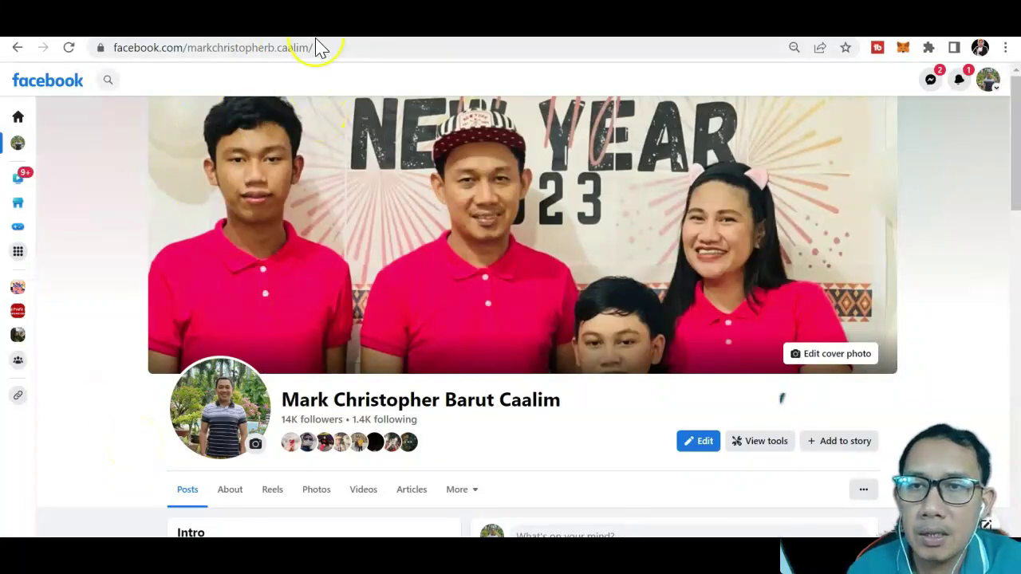
pyautogui.moveTo(323, 48); pyautogui.dragTo(115, 53)
pyautogui.hotkey('ctrl', 'c')
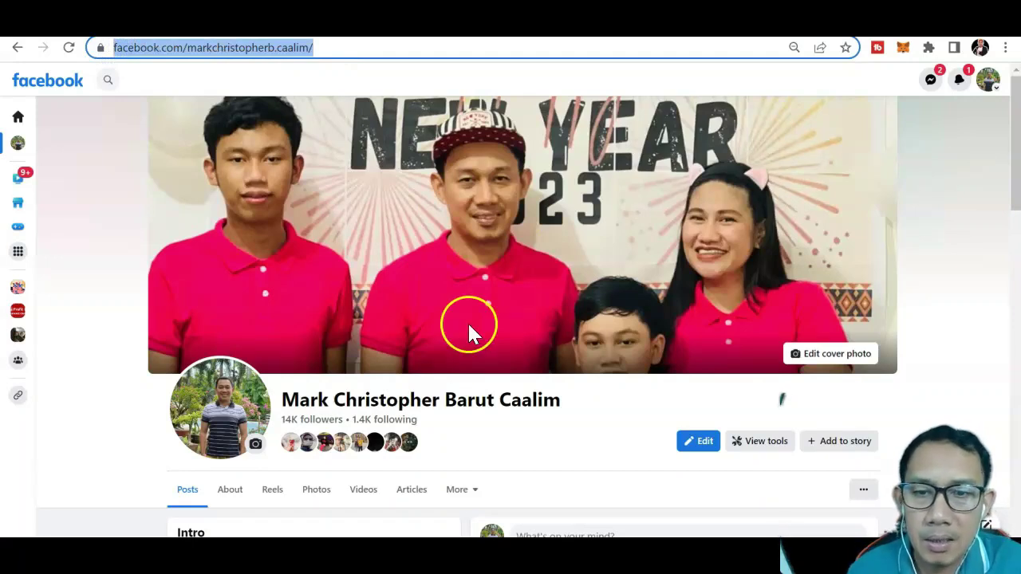
# Step: Return to the sign-up form and paste the Facebook profile address as the Property URL, without its trailing slash
pyautogui.moveTo(411, 559)
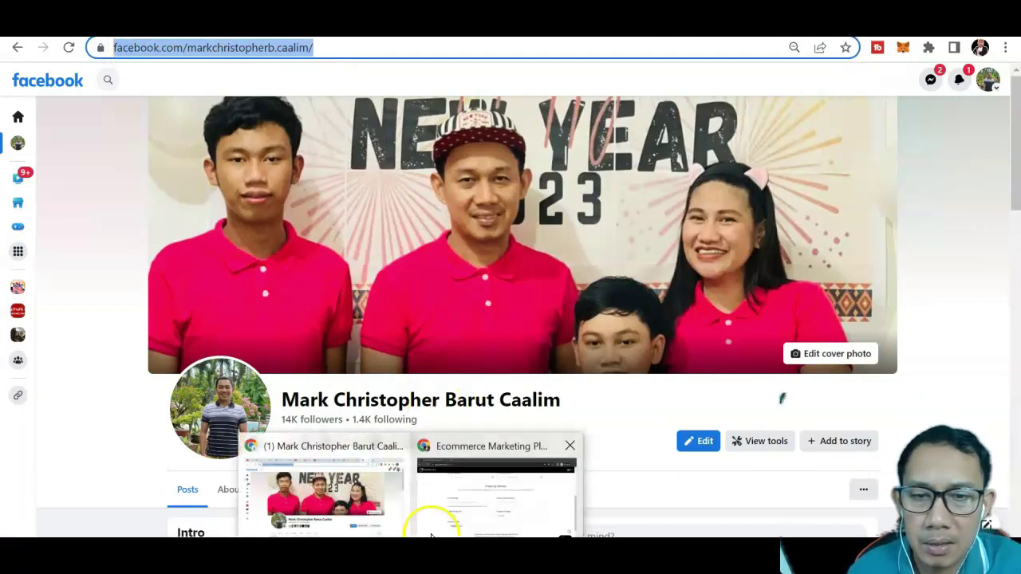
pyautogui.click(434, 517)
pyautogui.click(311, 296)
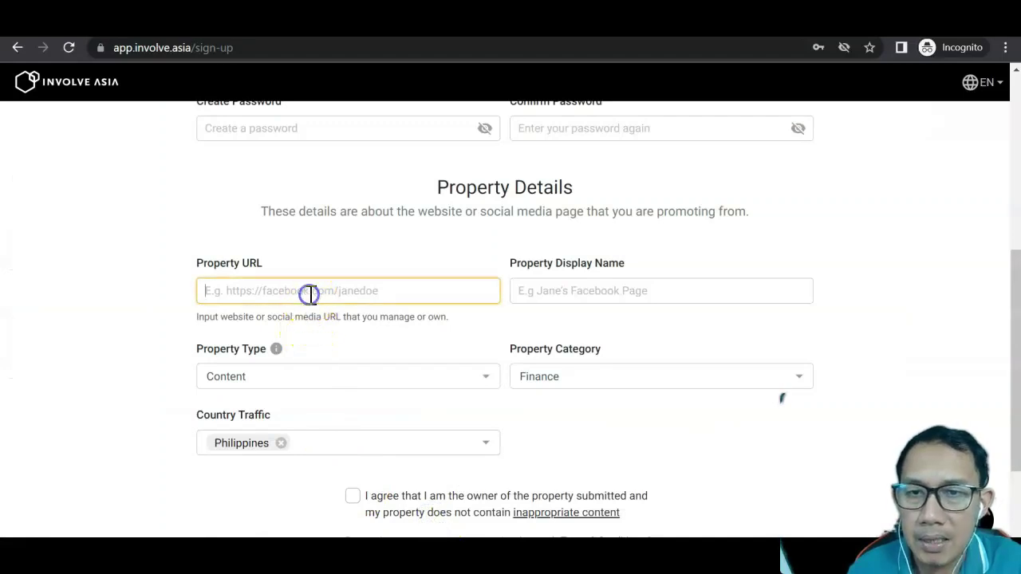
pyautogui.hotkey('ctrl', 'v')
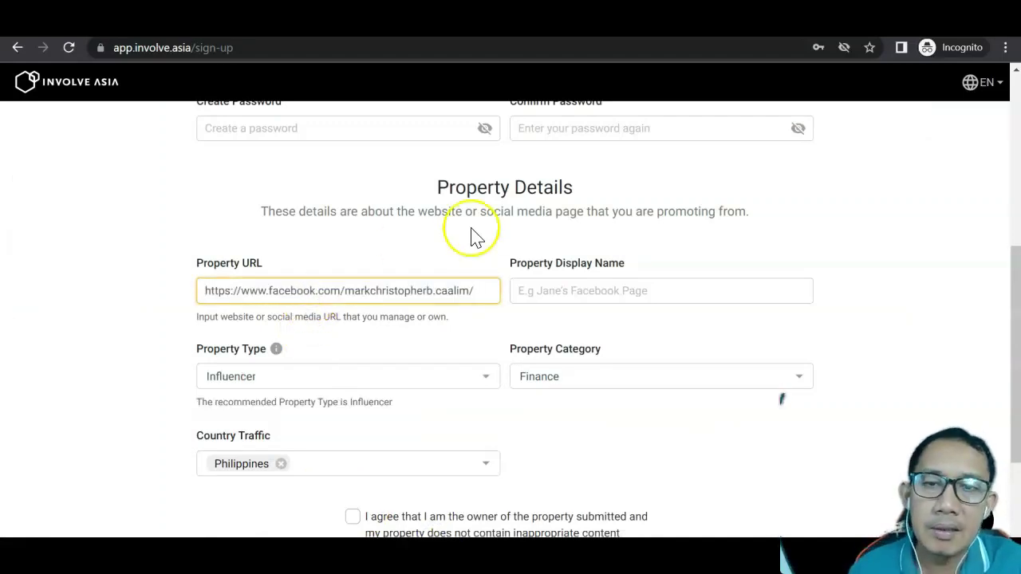
pyautogui.press('BackSpace')
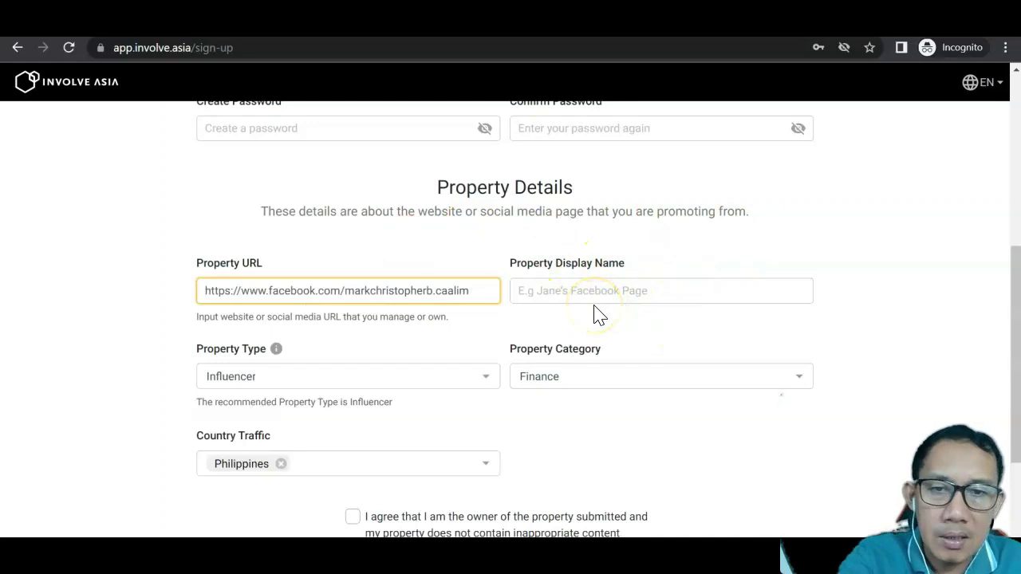
# Step: Agree to the statement confirming ownership of the submitted property and that it has no inappropriate content
pyautogui.click(545, 286)
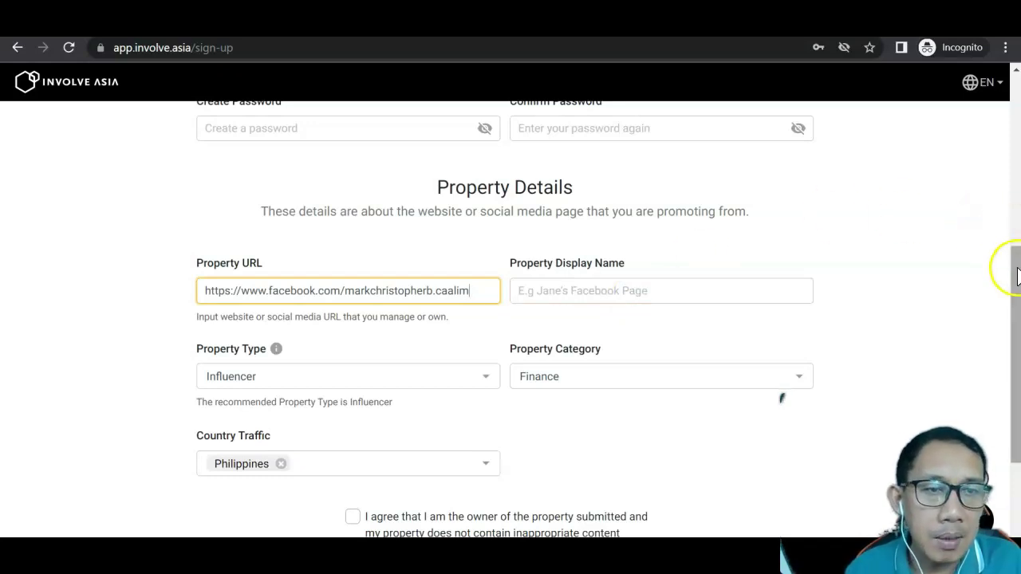
pyautogui.moveTo(1014, 269); pyautogui.dragTo(1017, 355)
pyautogui.click(351, 359)
pyautogui.click(416, 461)
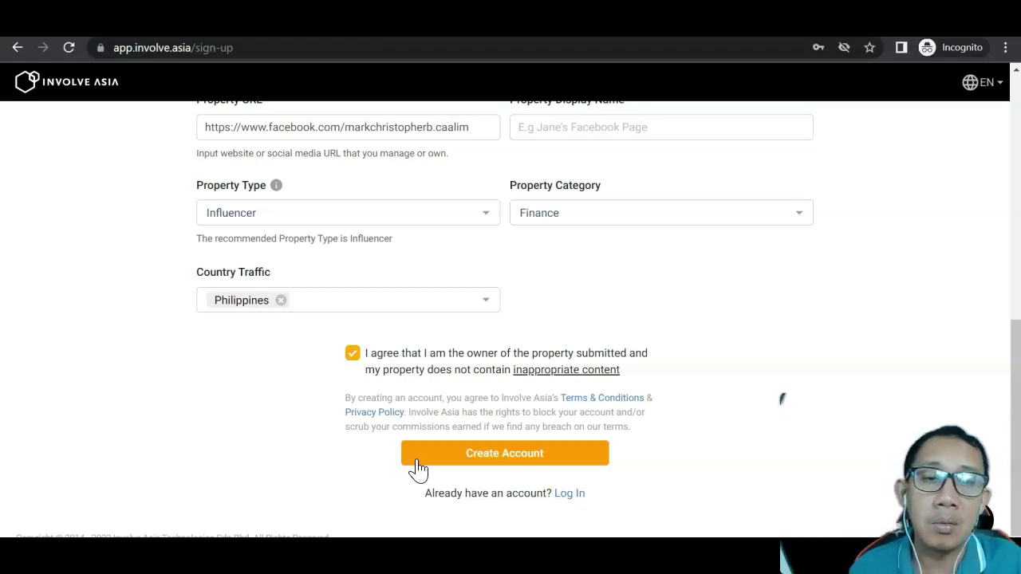
pyautogui.click(347, 534)
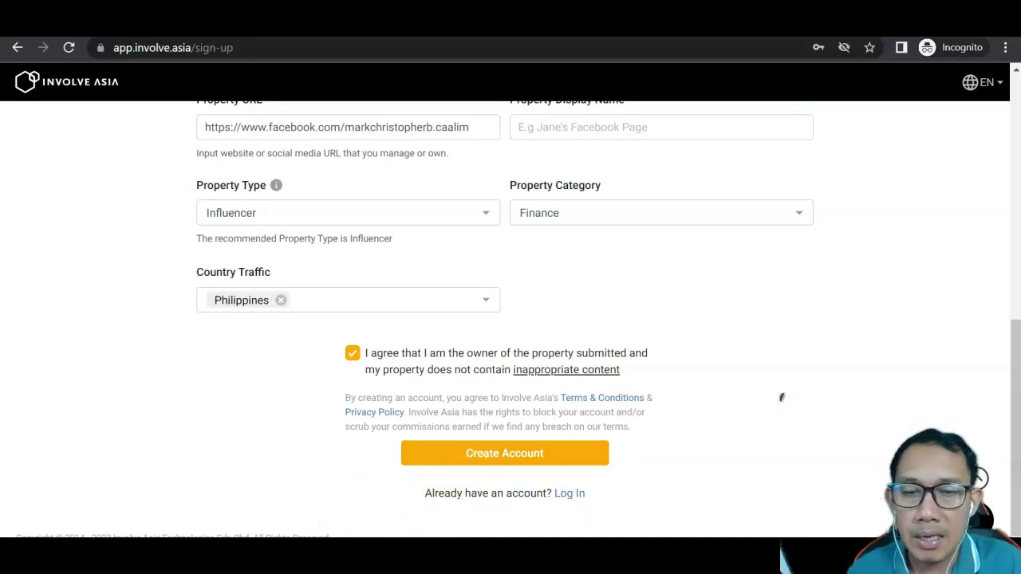
# Step: Switch back to the signed-in Involve Asia publisher account and open its dashboard
pyautogui.moveTo(427, 555)
pyautogui.click(392, 495)
pyautogui.click(676, 50)
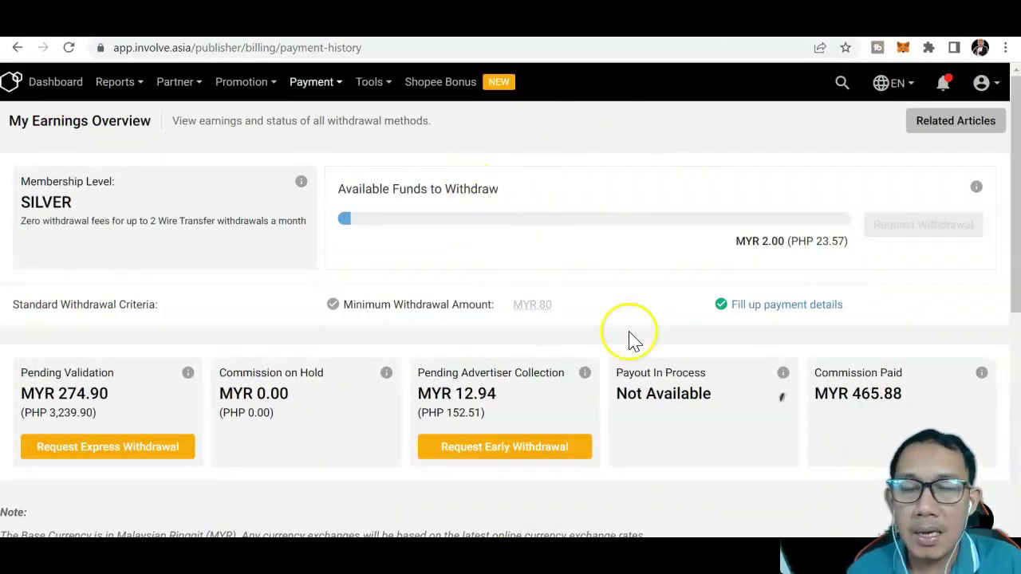
pyautogui.click(72, 88)
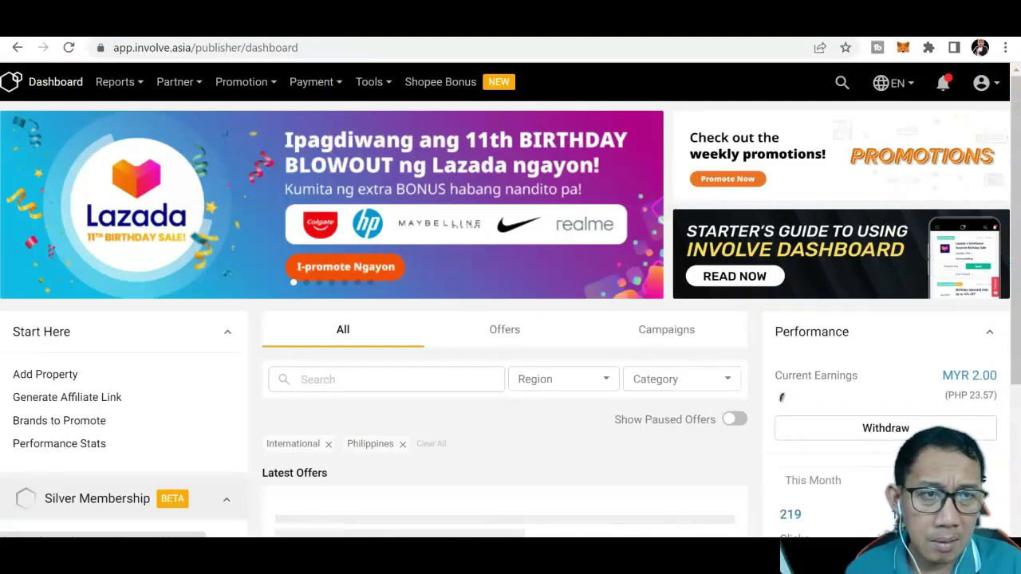
# Step: Look over the dashboard's offers, membership and performance sections, and open the region filter for the offers
pyautogui.scroll(-2, 1014, 116)
pyautogui.moveTo(1016, 200); pyautogui.dragTo(1011, 101)
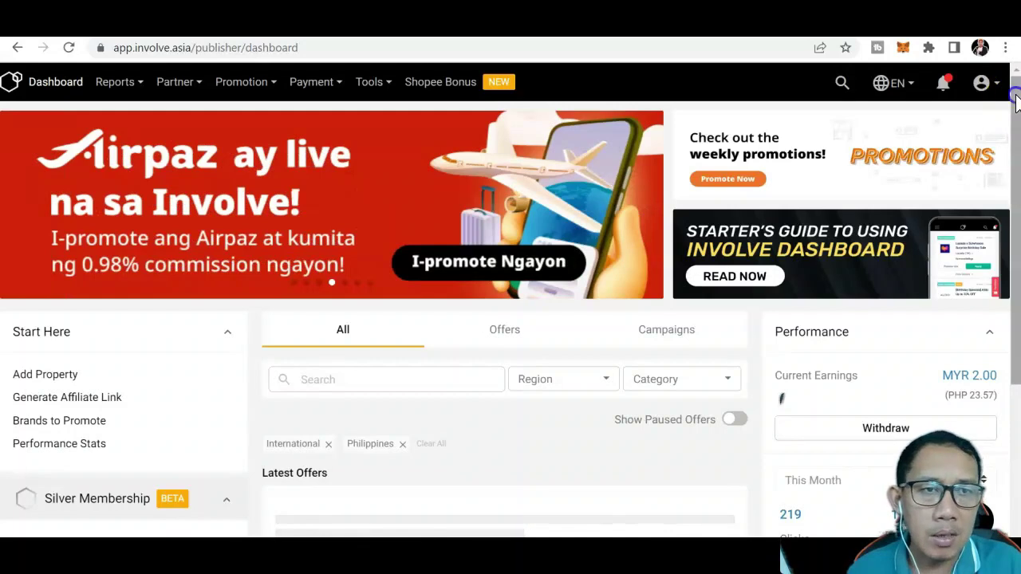
pyautogui.scroll(-1, 1012, 119)
pyautogui.scroll(-1, 782, 396)
pyautogui.scroll(2, 782, 396)
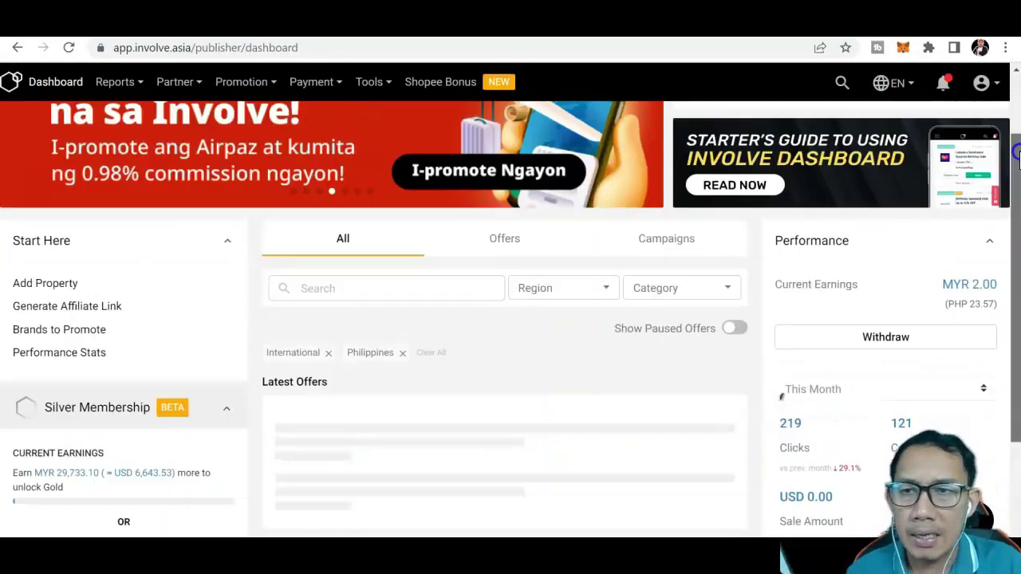
pyautogui.scroll(-2, 782, 396)
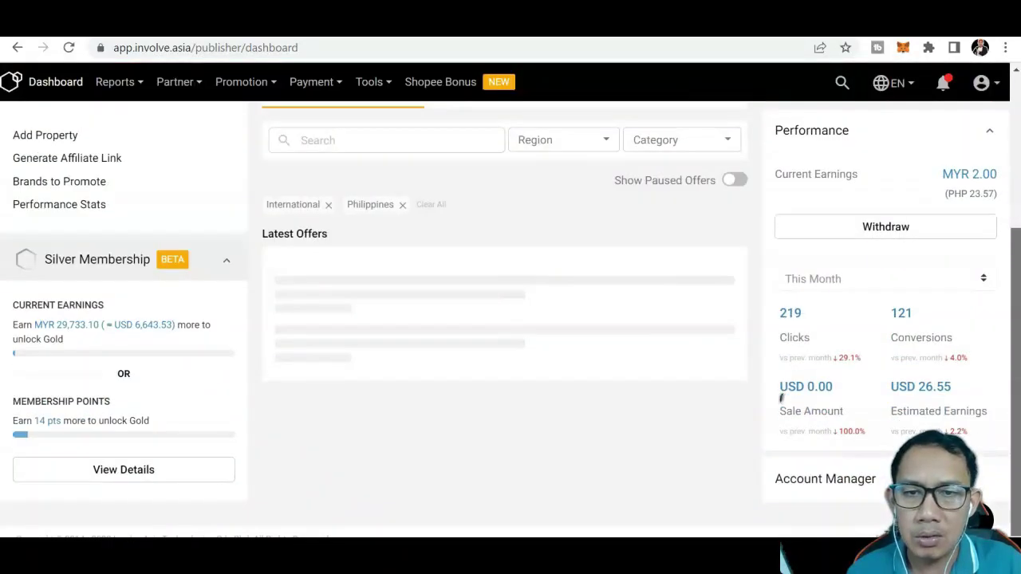
pyautogui.scroll(1, 781, 398)
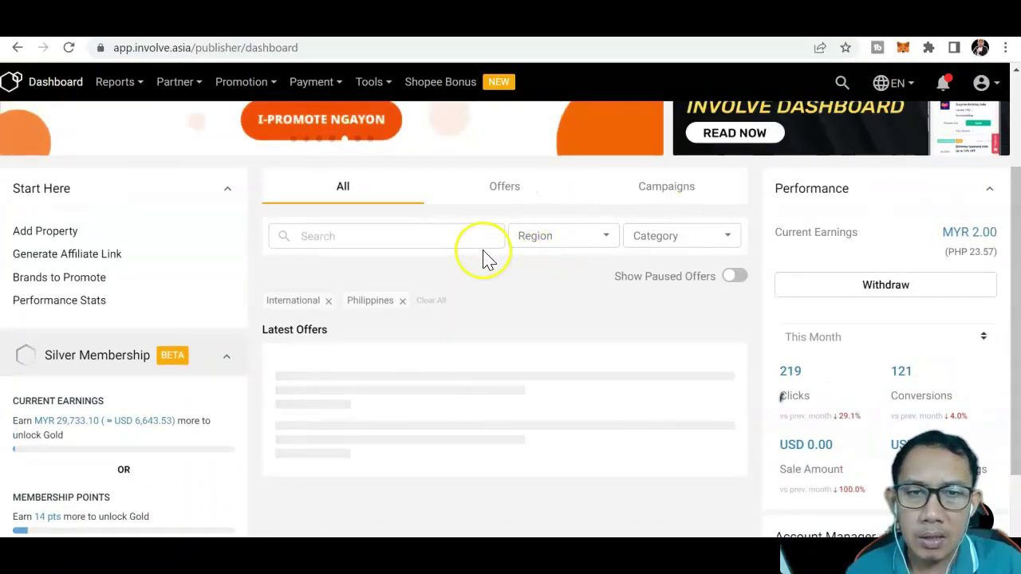
pyautogui.click(461, 243)
pyautogui.click(566, 237)
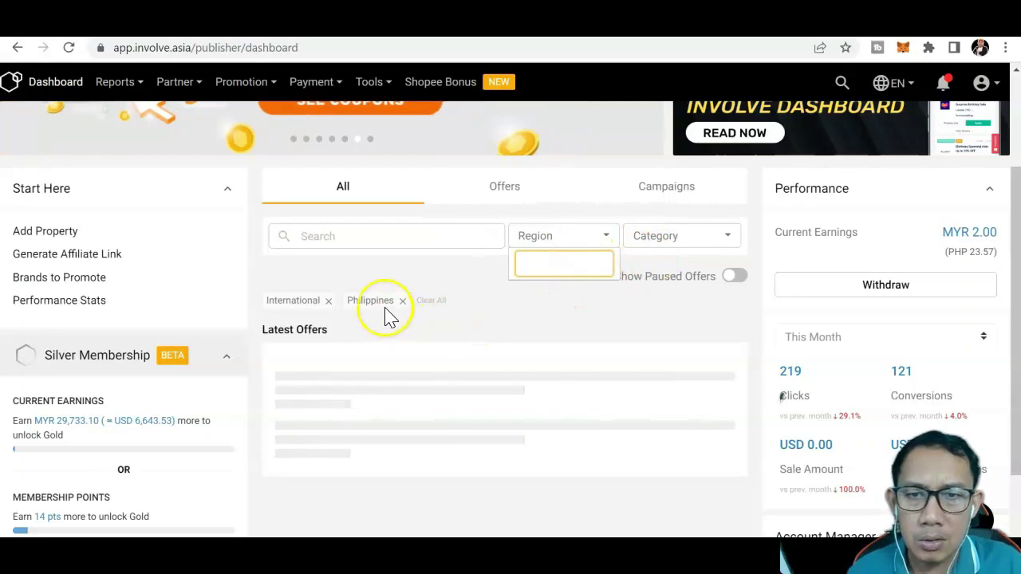
# Step: Try to remove the International region filter and open the Campaigns and Offers listings, then check the dashboard's Latest Offers section
pyautogui.click(328, 301)
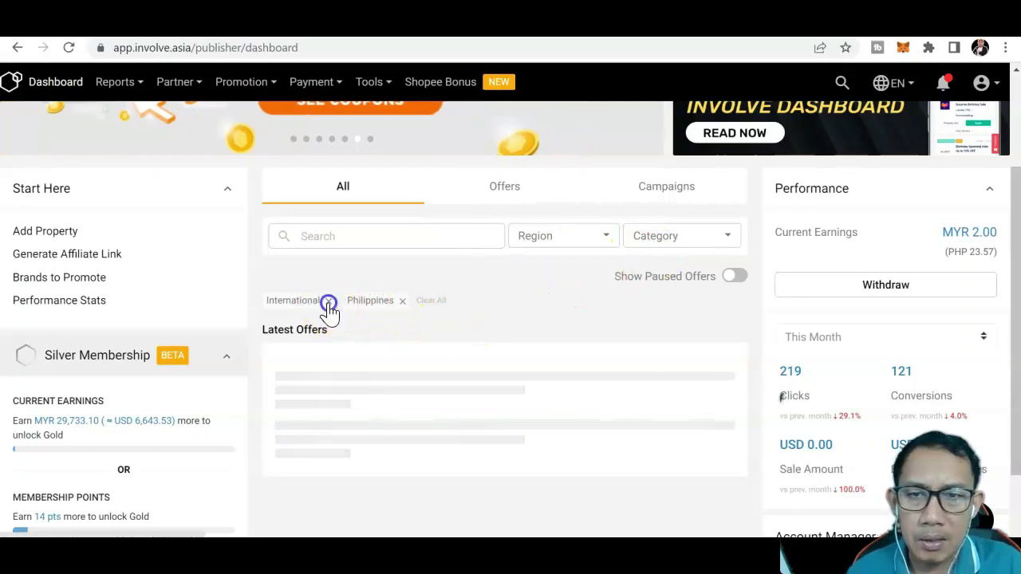
pyautogui.click(328, 301)
pyautogui.click(666, 339)
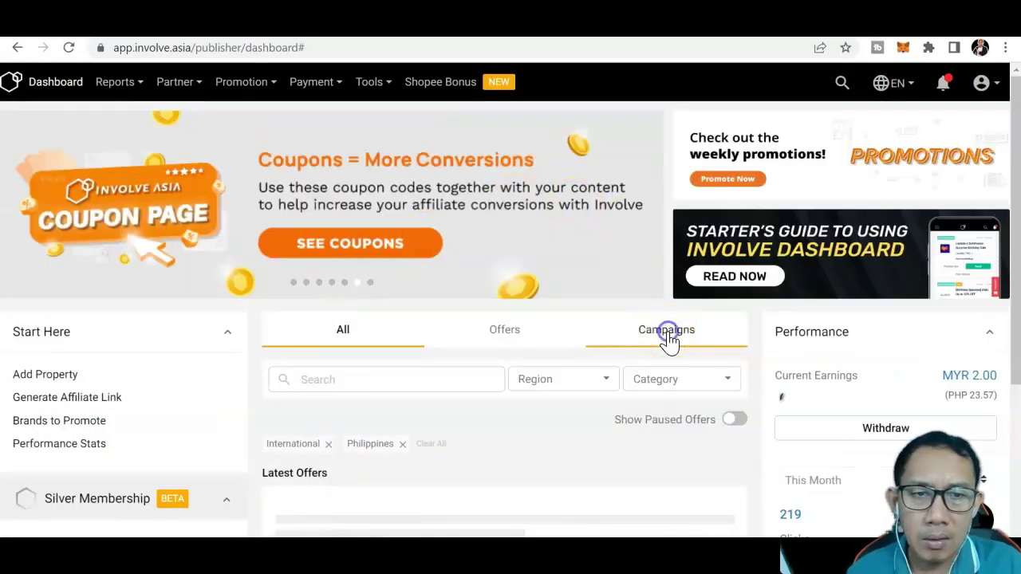
pyautogui.click(494, 337)
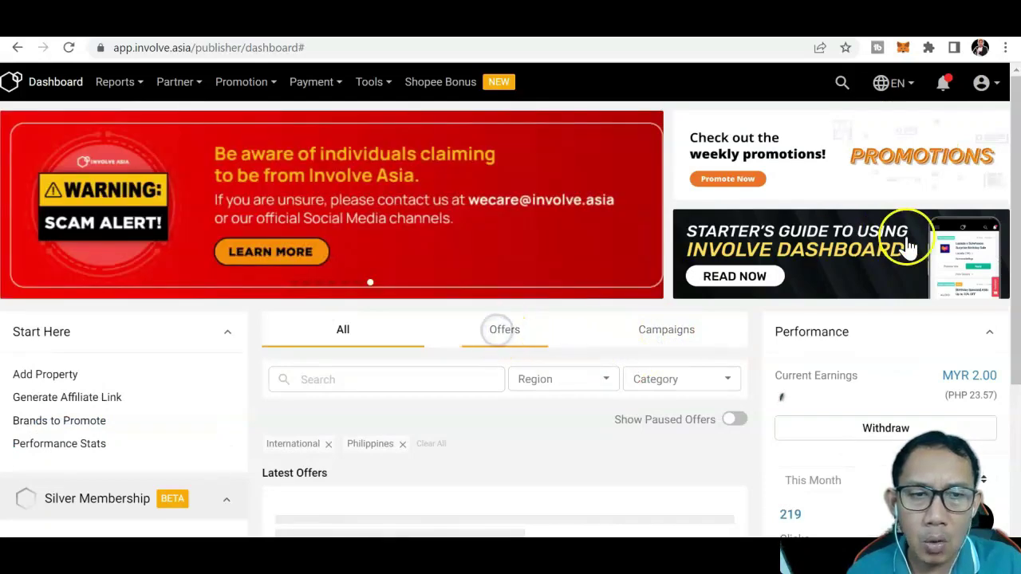
pyautogui.click(1017, 124)
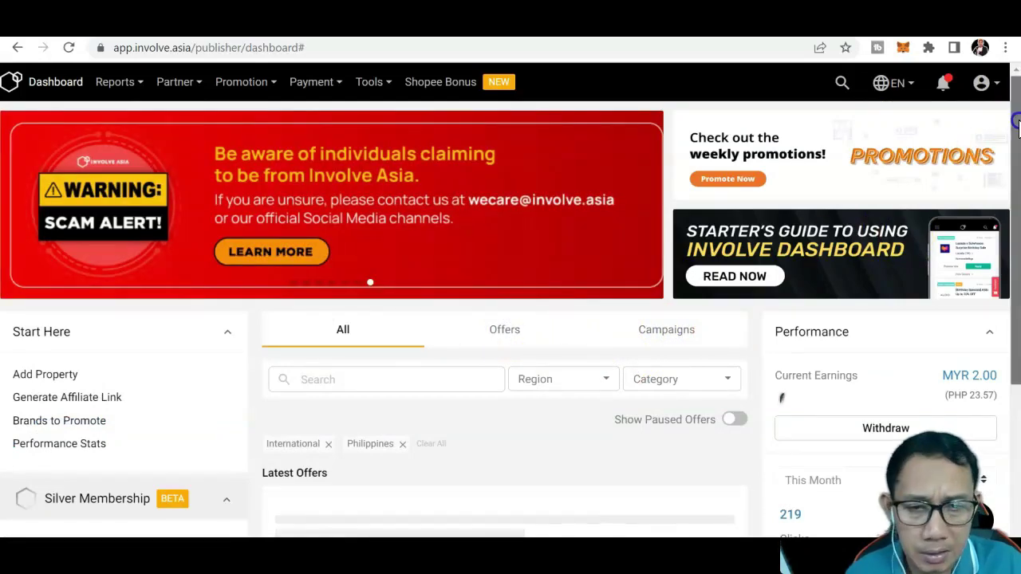
pyautogui.scroll(-3, 781, 395)
pyautogui.scroll(3, 781, 395)
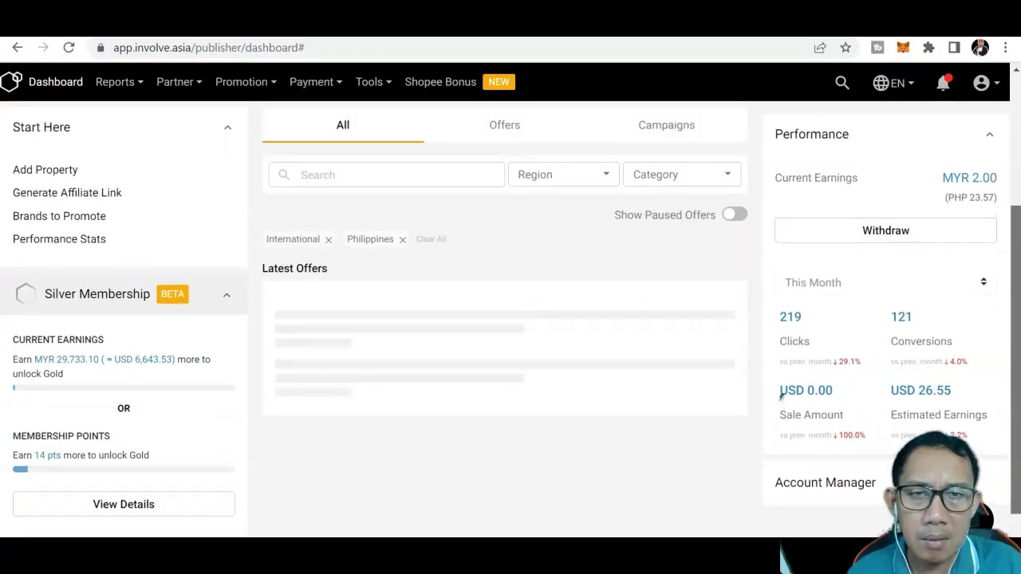
pyautogui.scroll(1, 781, 397)
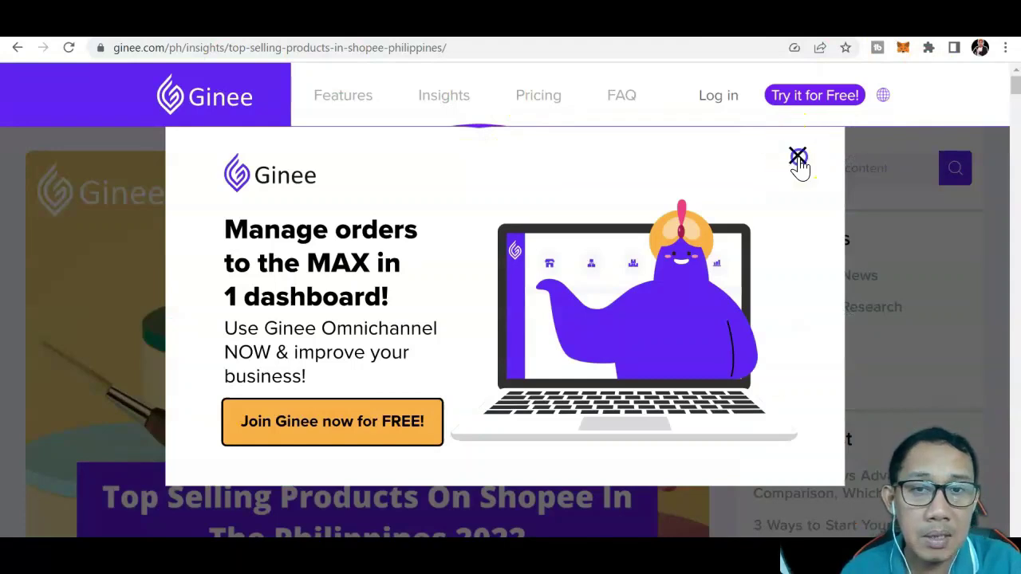
# Step: Switch to the Ginee article on top-selling Shopee Philippines products, dismiss its promotional pop-up and read the introduction
pyautogui.click(798, 153)
pyautogui.moveTo(1016, 92); pyautogui.dragTo(1015, 138)
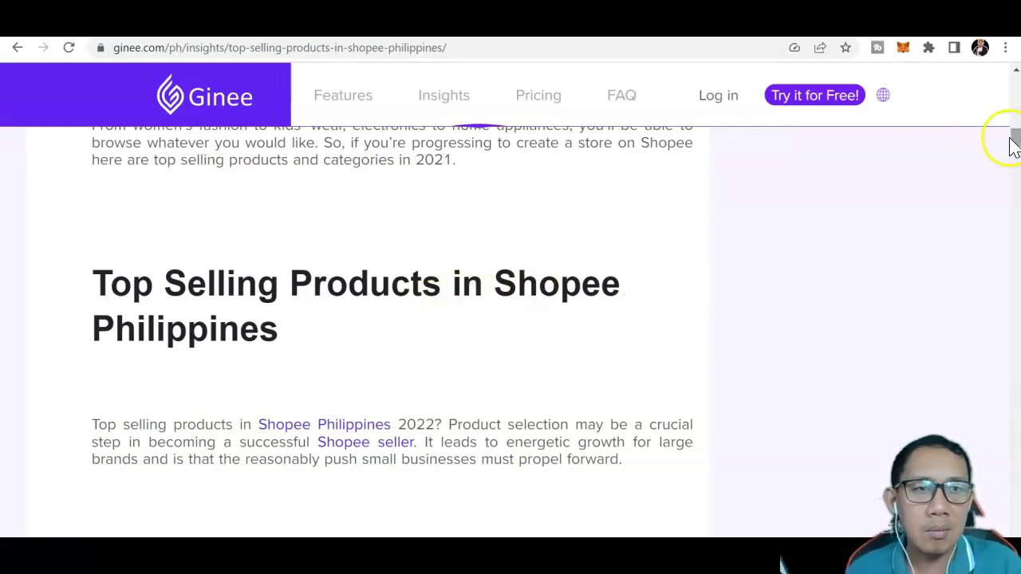
pyautogui.moveTo(1015, 141); pyautogui.dragTo(1016, 164)
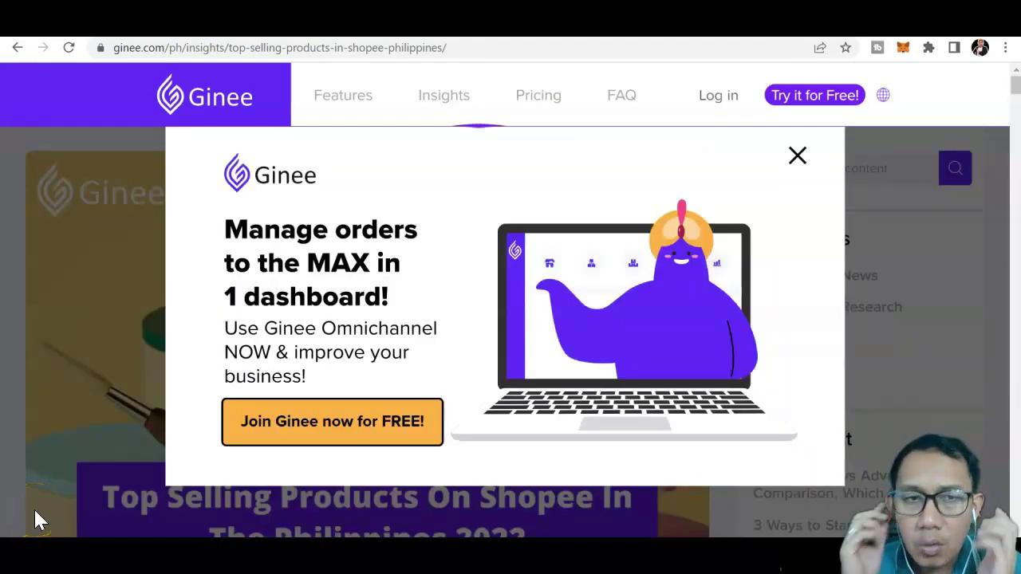
# Step: Dismiss the article's pop-up again and read its best-selling product categories, including Health & Beauty, up to the Mobile and Gadgets section
pyautogui.click(798, 153)
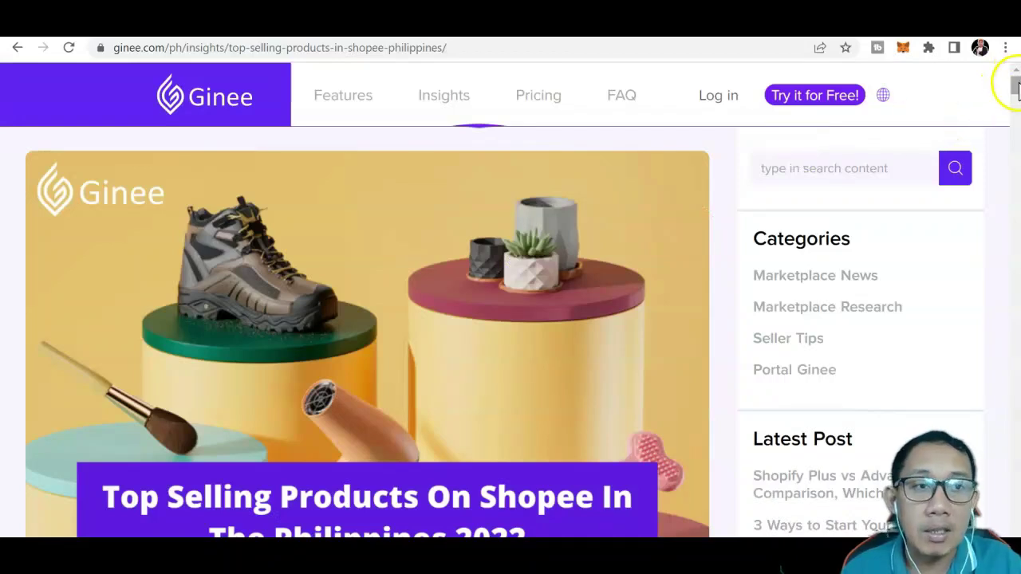
pyautogui.moveTo(1017, 86); pyautogui.dragTo(1017, 201)
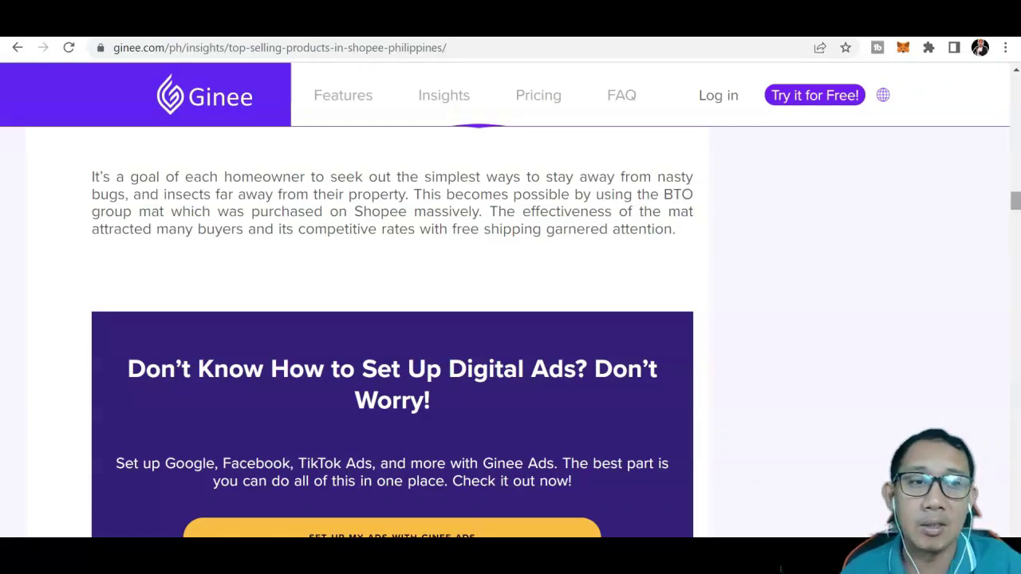
pyautogui.scroll(-10, 391, 331)
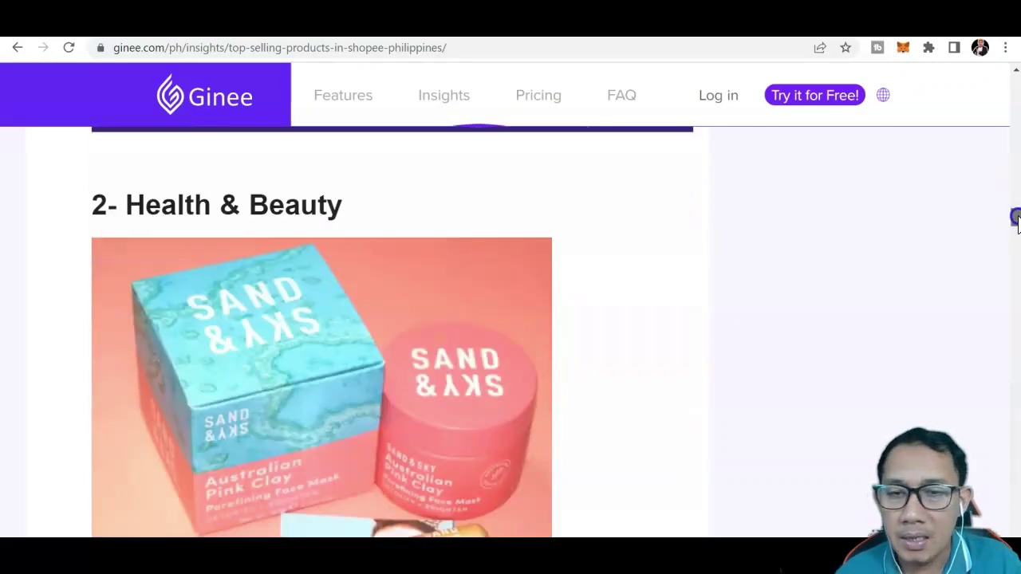
pyautogui.scroll(-4, 391, 331)
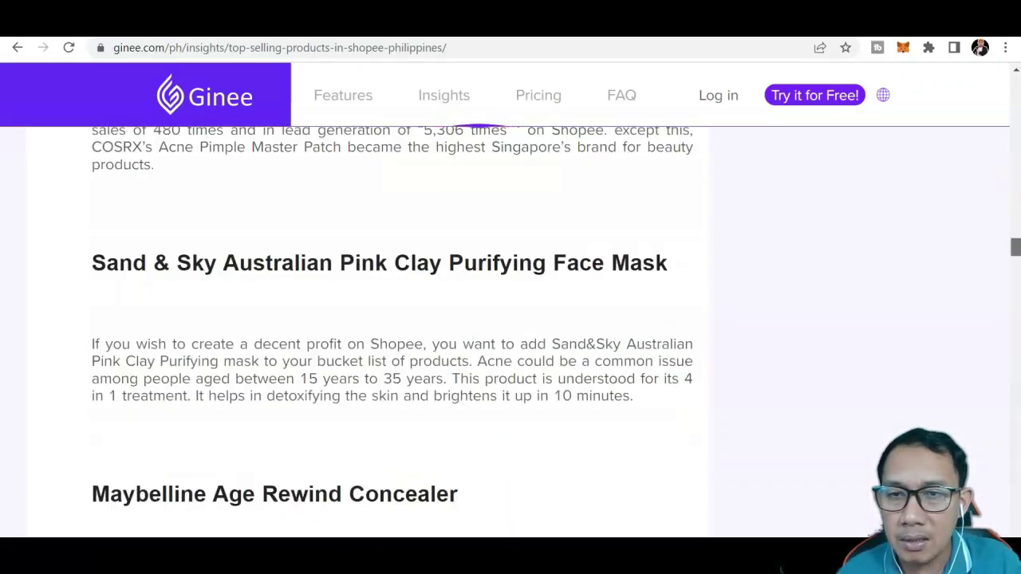
pyautogui.scroll(-6, 391, 332)
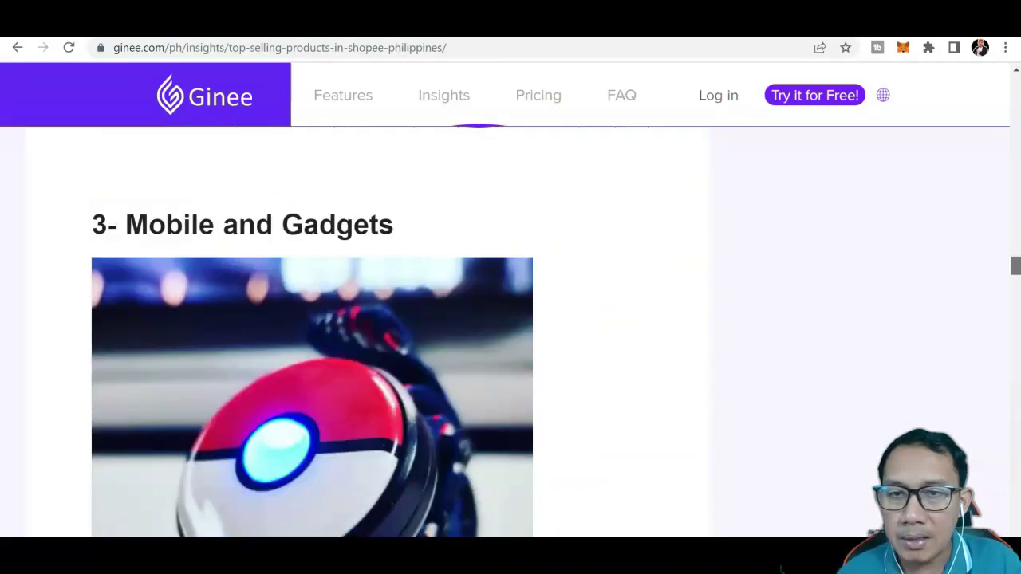
pyautogui.scroll(-1, 391, 331)
pyautogui.scroll(-3, 390, 332)
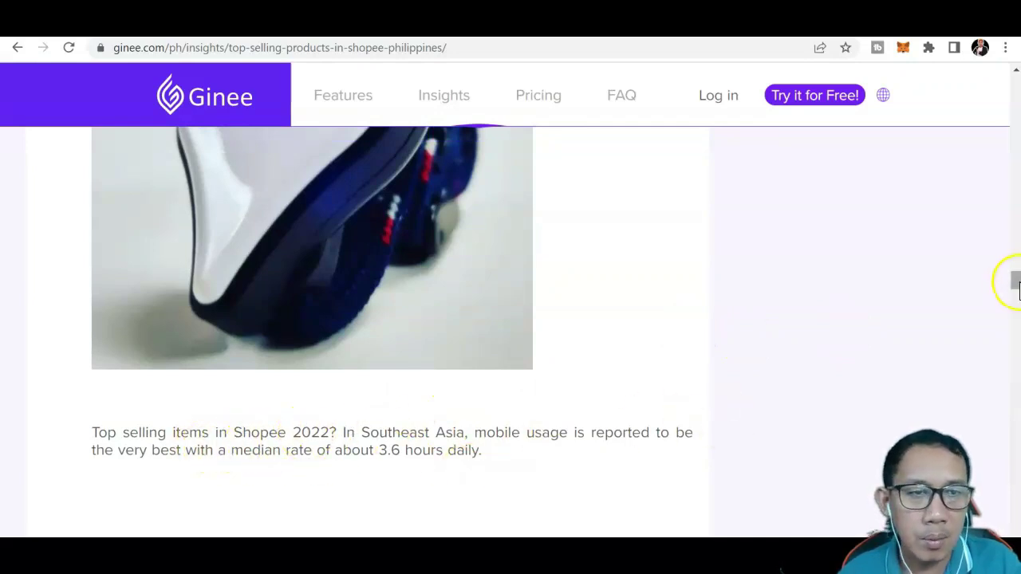
pyautogui.scroll(-4, 1017, 284)
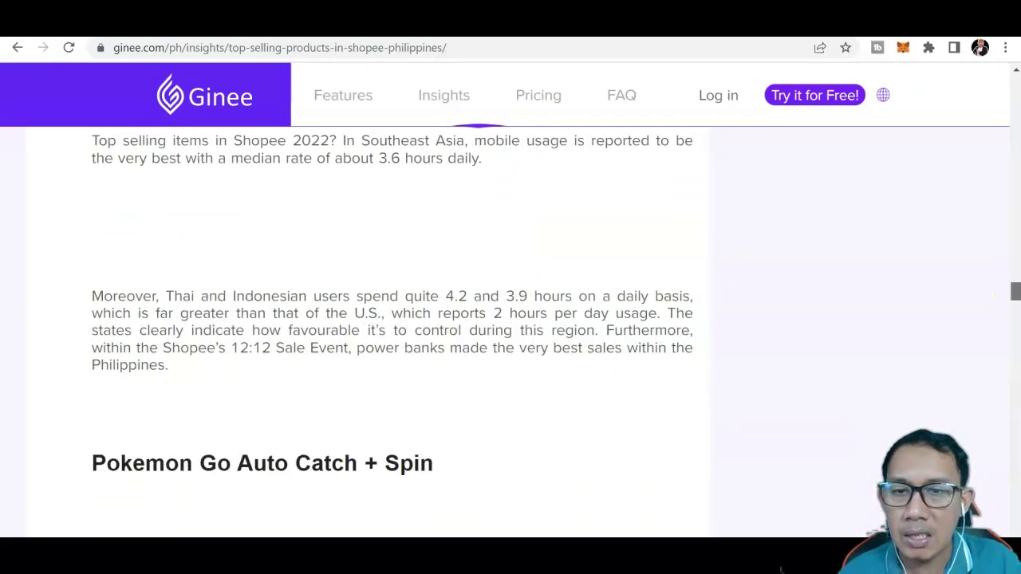
pyautogui.scroll(-1, 1014, 291)
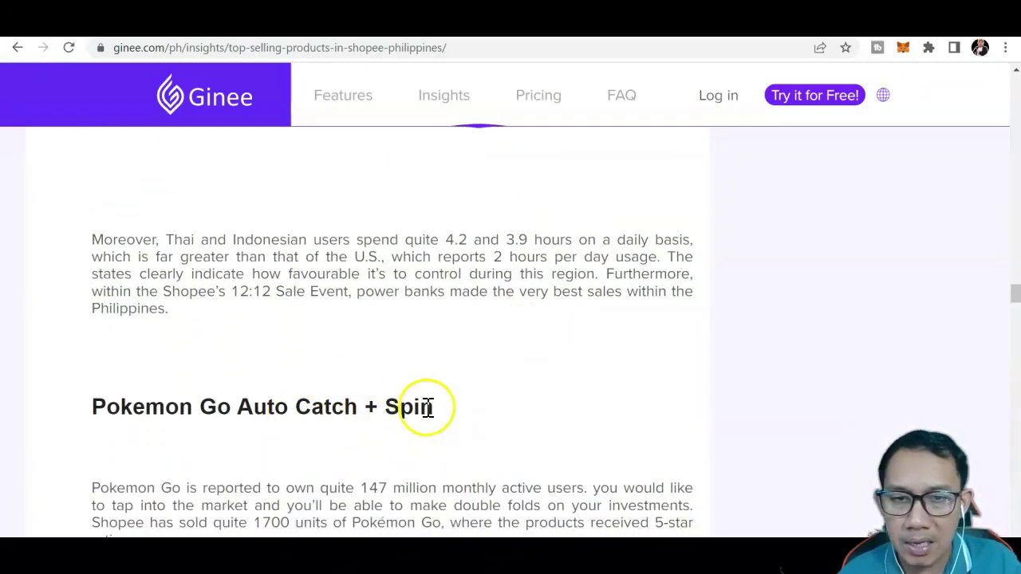
# Step: Copy the product name "Pokemon Go Auto Catch + Spin" from the article and search for it on Shopee Philippines
pyautogui.moveTo(434, 408); pyautogui.dragTo(95, 415)
pyautogui.hotkey('ctrl', 'c')
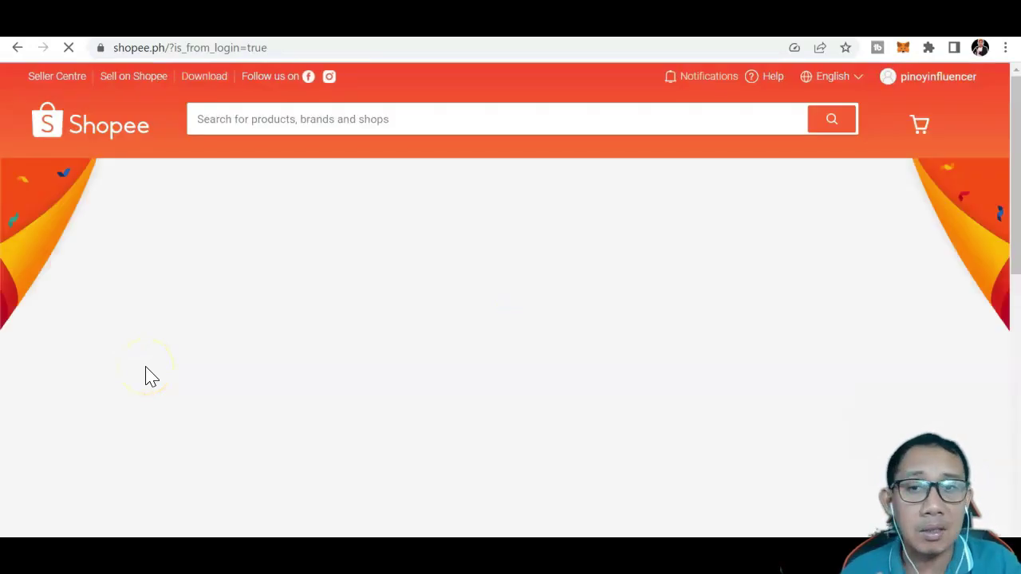
pyautogui.click(250, 118)
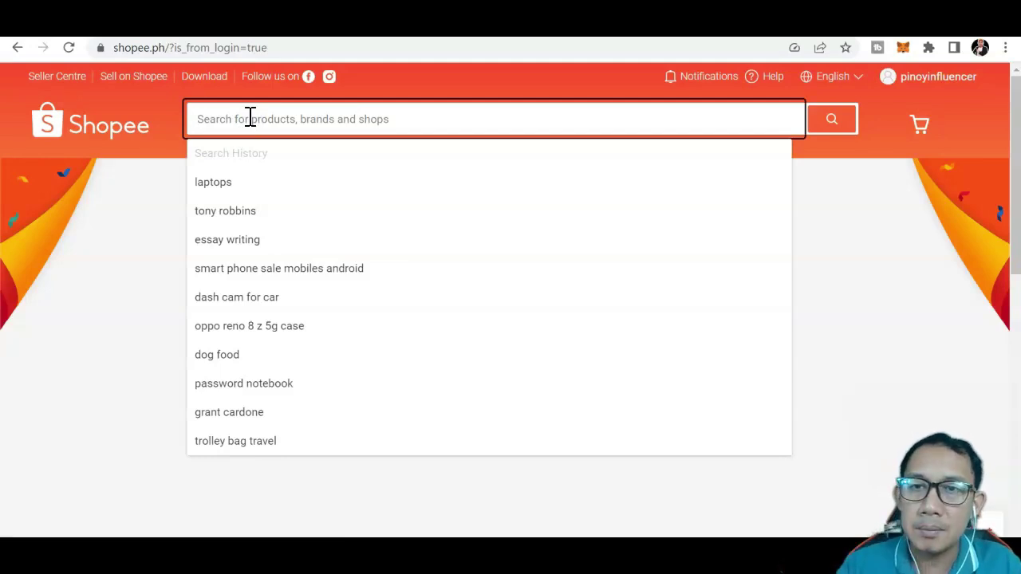
pyautogui.hotkey('ctrl', 'v')
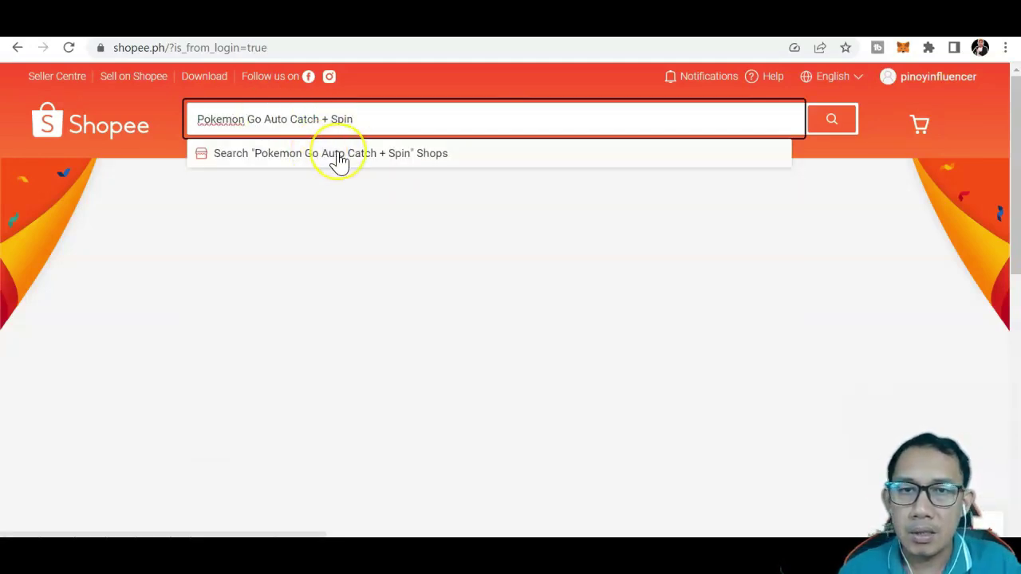
pyautogui.press('Return')
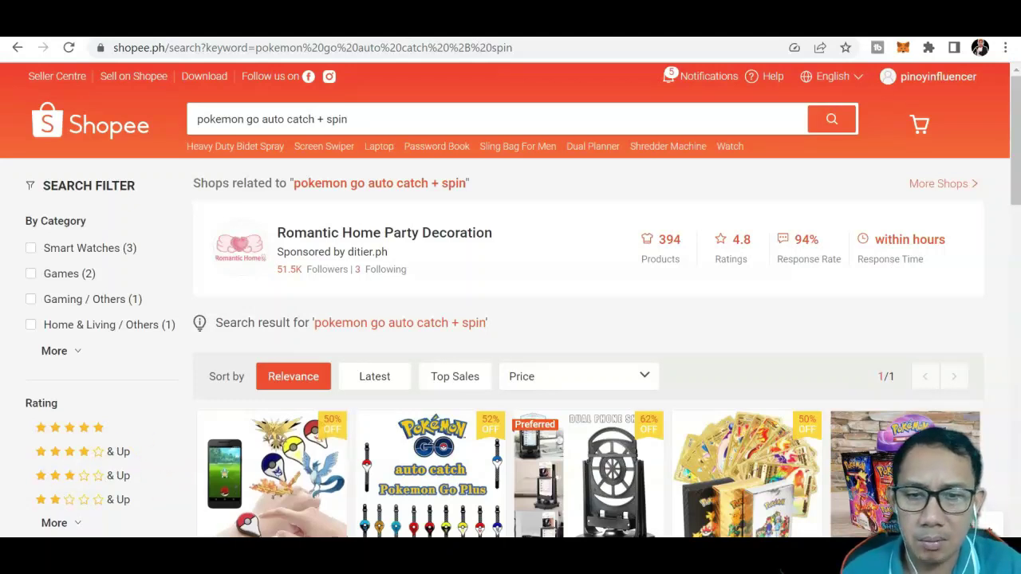
# Step: Open the first search result, the Pokemon GO Plus Bracelet listing, and look over its price, shipping and color options
pyautogui.click(270, 471)
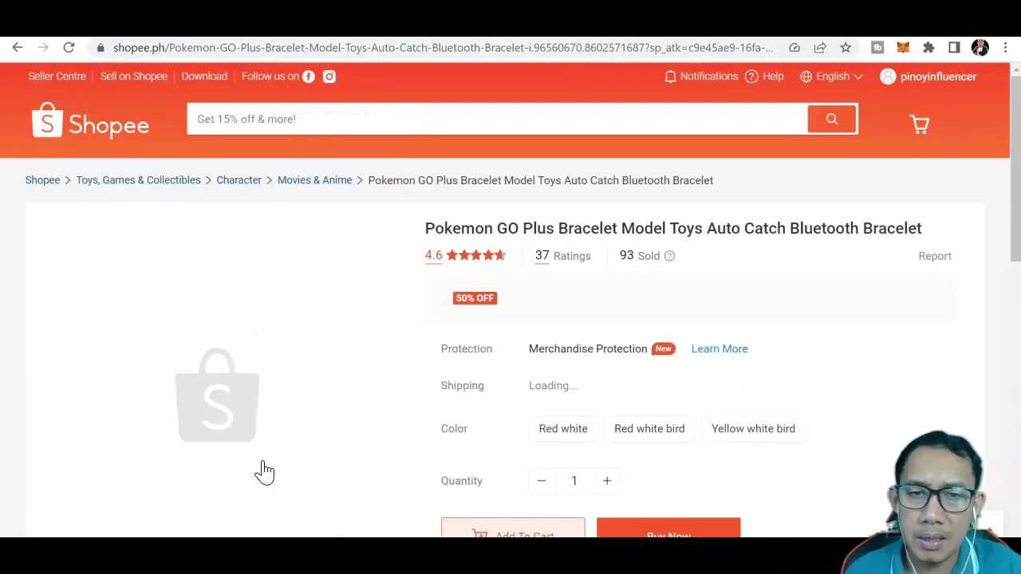
pyautogui.click(569, 492)
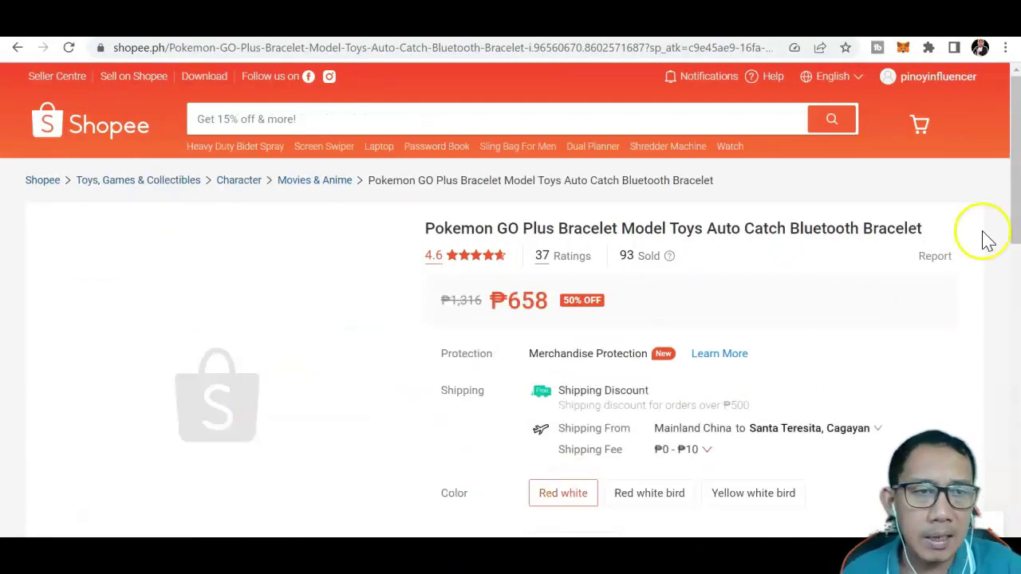
pyautogui.scroll(-3, 1018, 165)
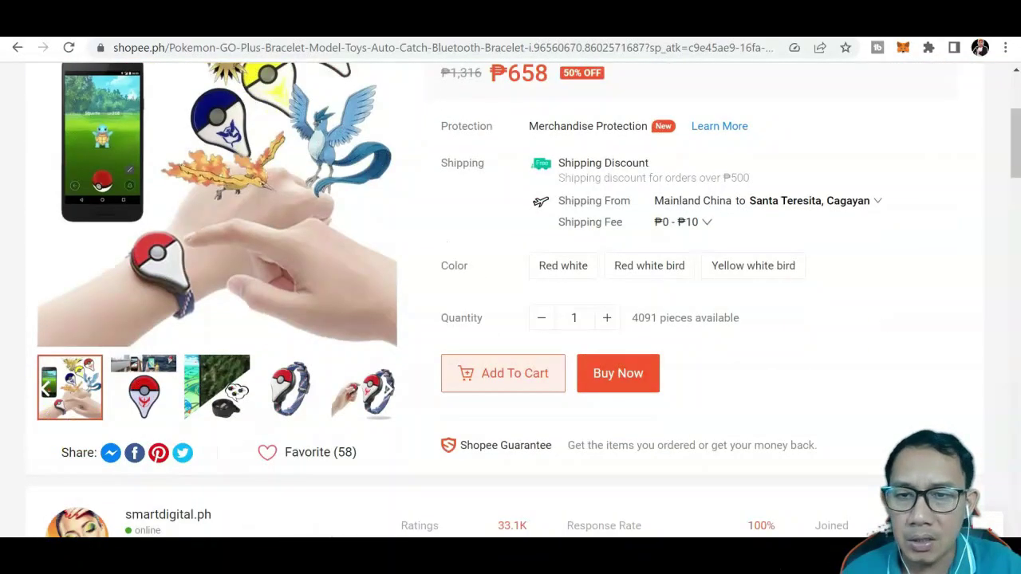
# Step: Display the third photo of the bracelet listing and check whether the enlarged image can be saved
pyautogui.click(227, 383)
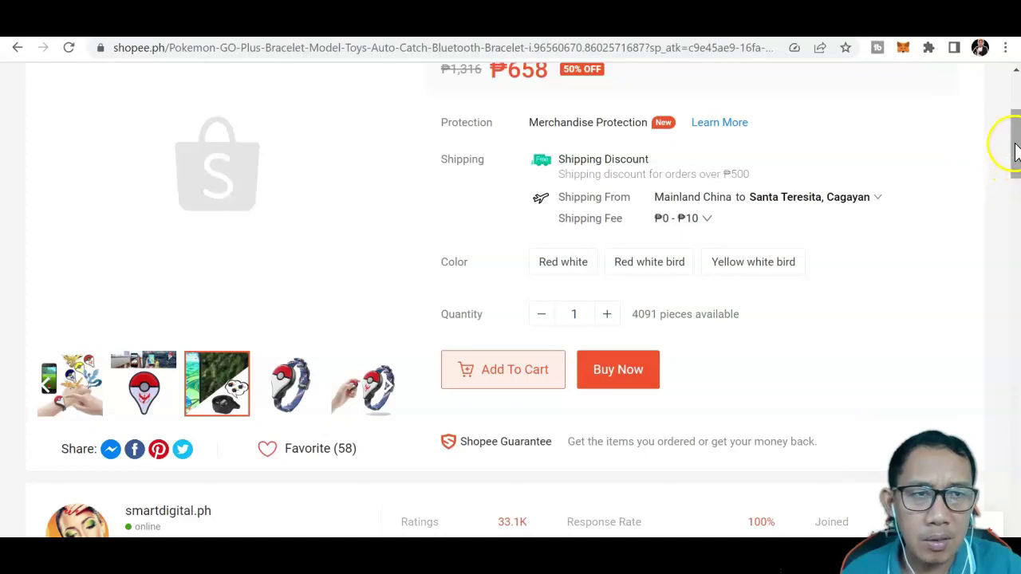
pyautogui.moveTo(1015, 151); pyautogui.dragTo(1010, 130)
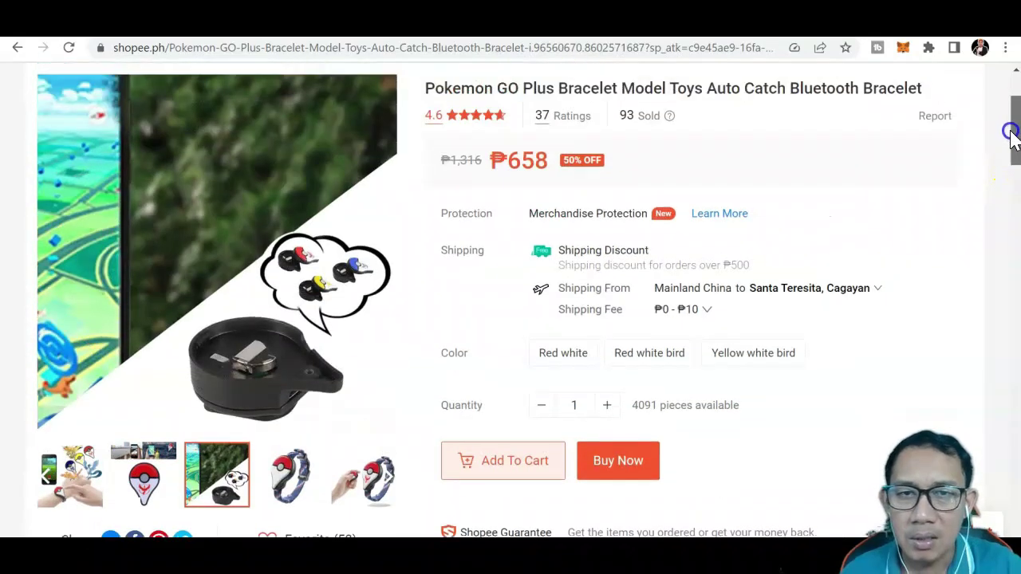
pyautogui.rightClick(271, 276)
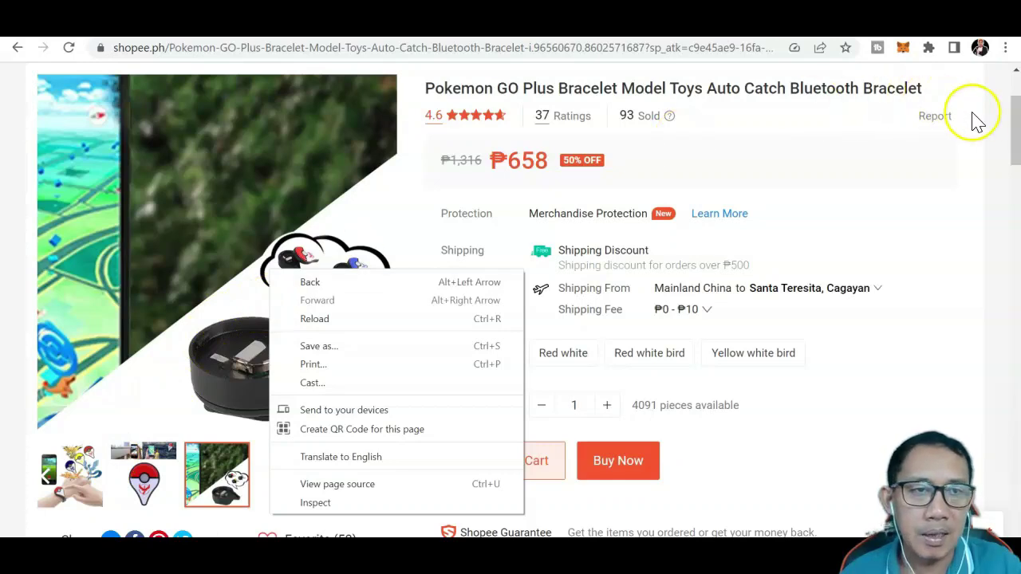
pyautogui.moveTo(1012, 134); pyautogui.dragTo(1012, 91)
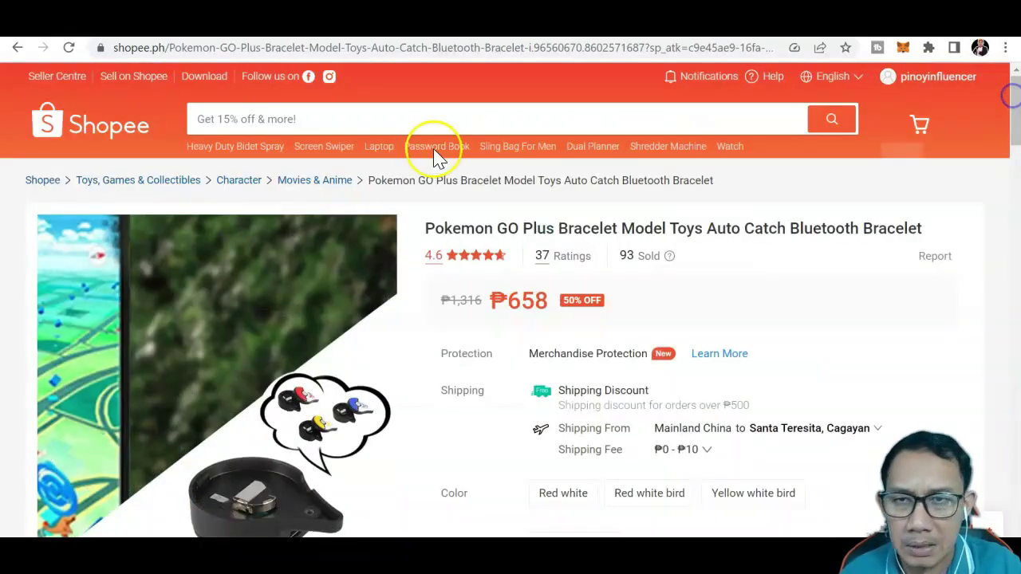
# Step: Browse the Toys, Games & Collectibles category and open the Color Game Perya Game listing
pyautogui.click(109, 181)
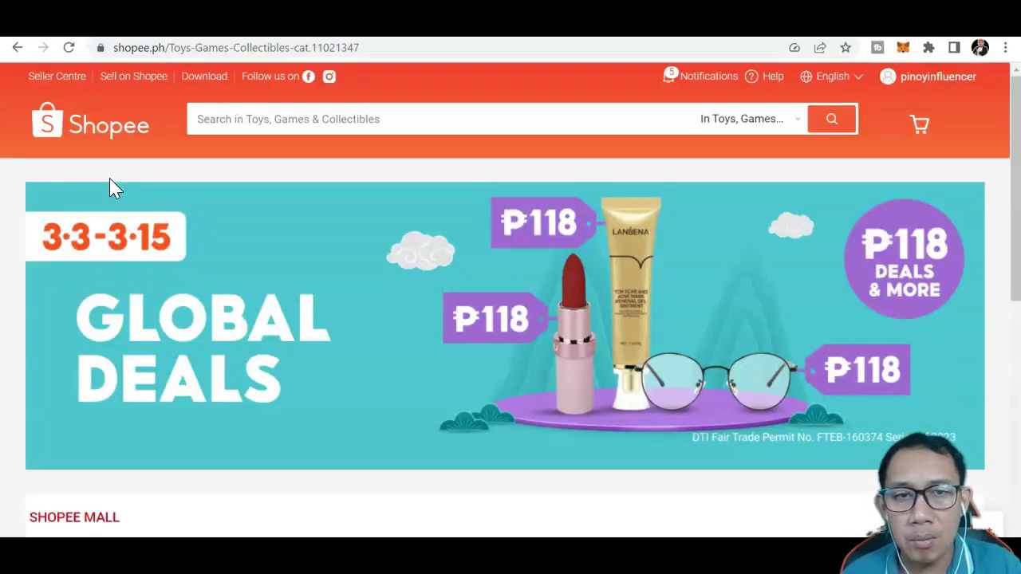
pyautogui.moveTo(1014, 91)
pyautogui.mouseDown()
pyautogui.moveTo(1015, 351)
pyautogui.moveTo(1014, 80)
pyautogui.mouseUp()
pyautogui.click(423, 121)
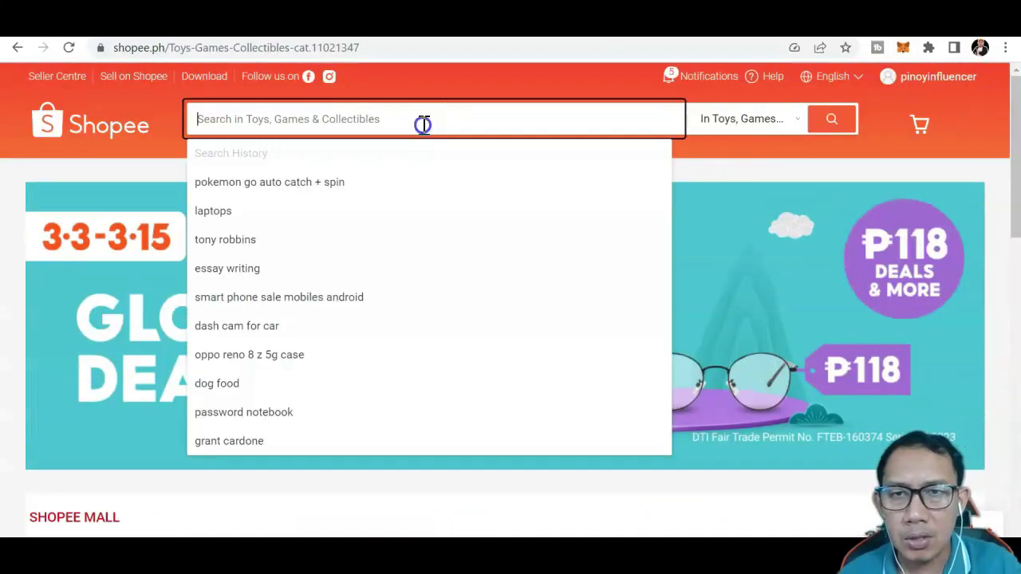
pyautogui.click(286, 183)
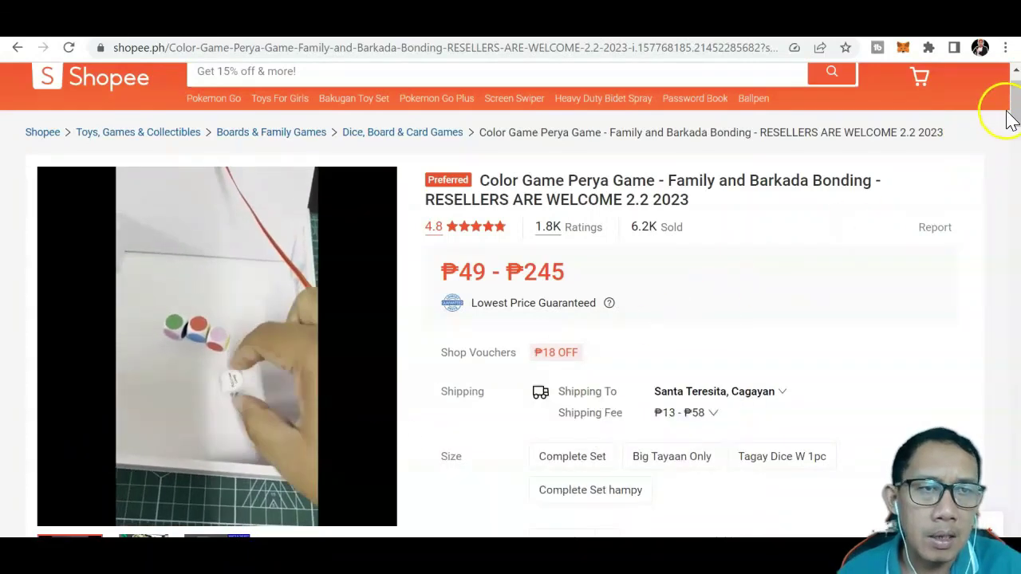
# Step: Check the save options on the Color Game listing's product video and open the video in the enlarged media viewer
pyautogui.moveTo(1012, 110)
pyautogui.mouseDown()
pyautogui.moveTo(1014, 92)
pyautogui.moveTo(1014, 104)
pyautogui.mouseUp()
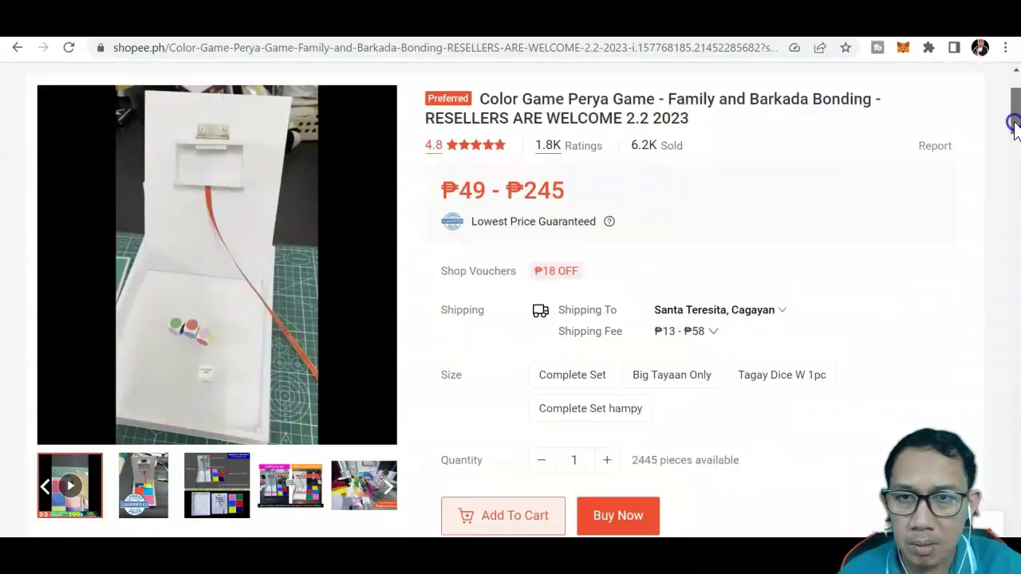
pyautogui.rightClick(251, 244)
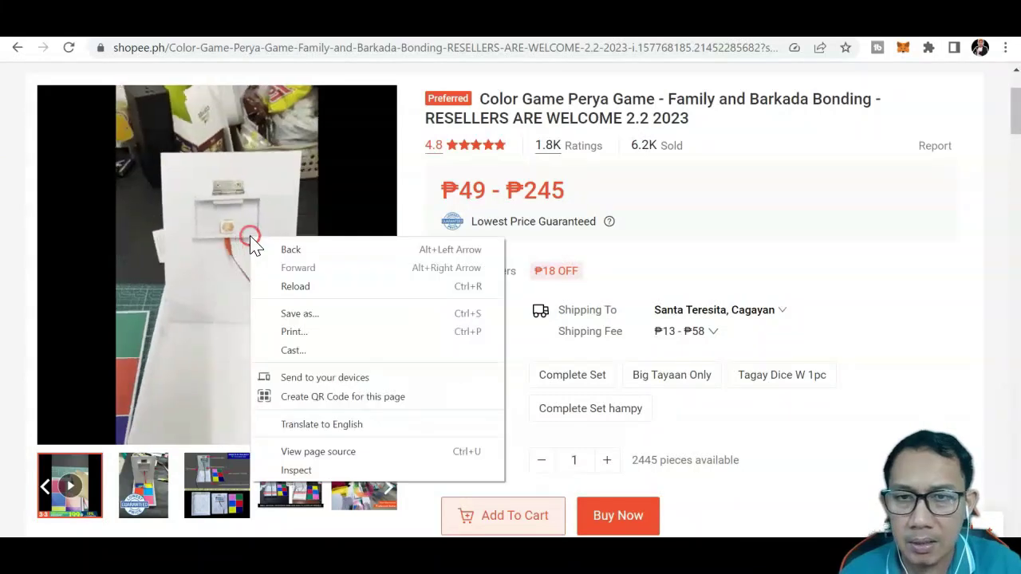
pyautogui.click(221, 265)
pyautogui.click(221, 271)
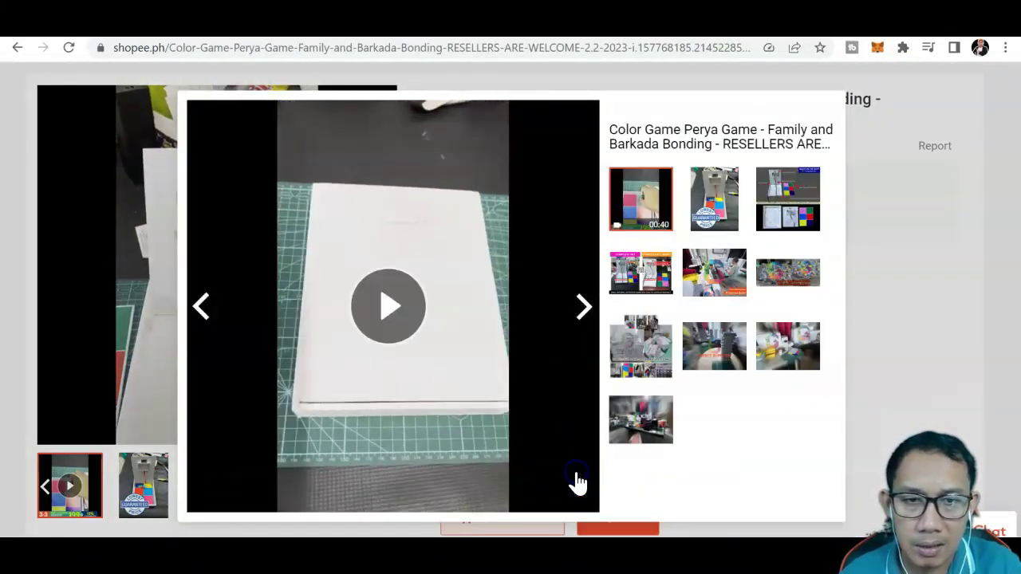
# Step: Preview the opening seconds of the Color Game product video and download it from the enlarged viewer
pyautogui.press('space')
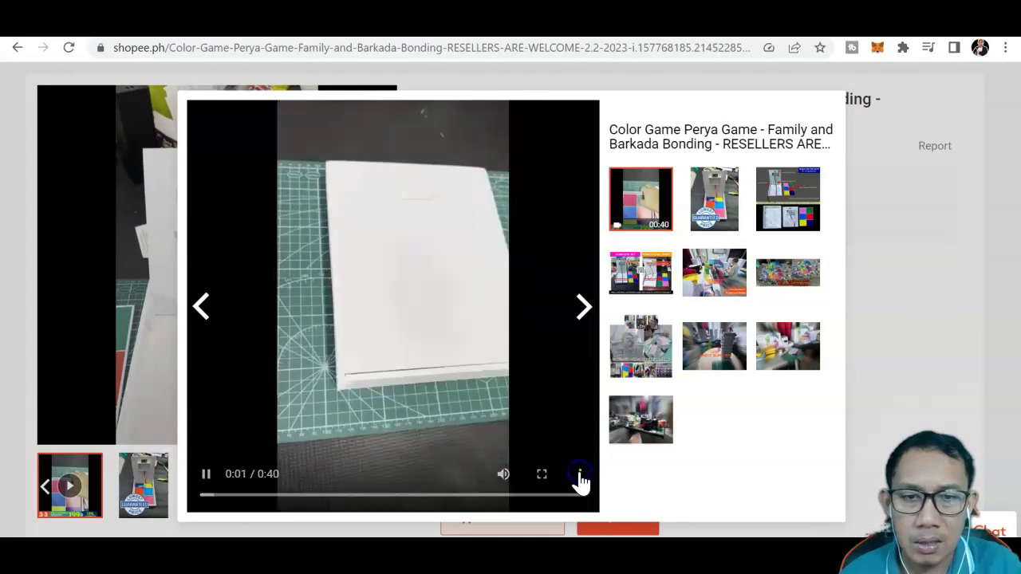
pyautogui.press('space')
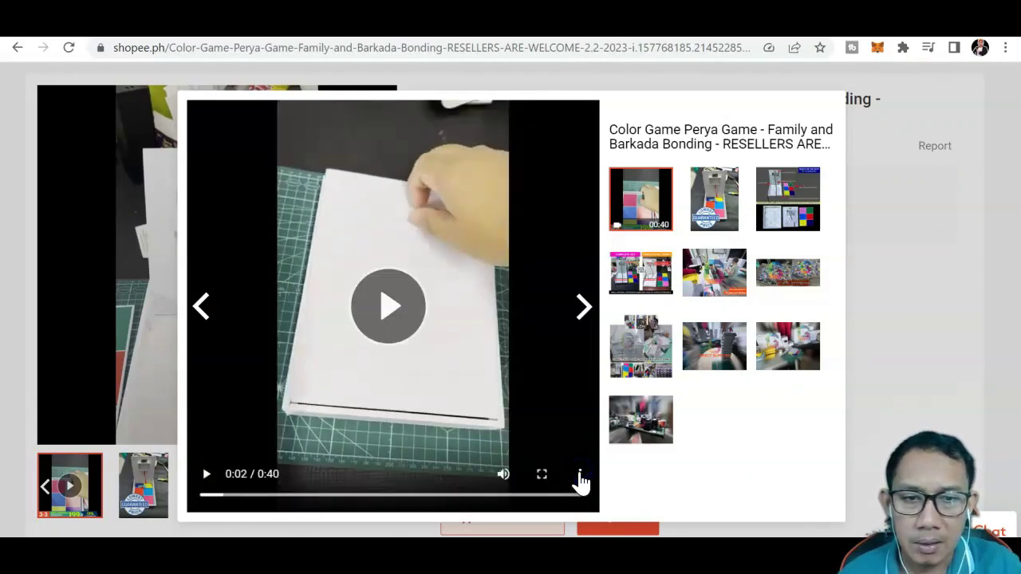
pyautogui.press('space')
pyautogui.press('space')
pyautogui.click(262, 504)
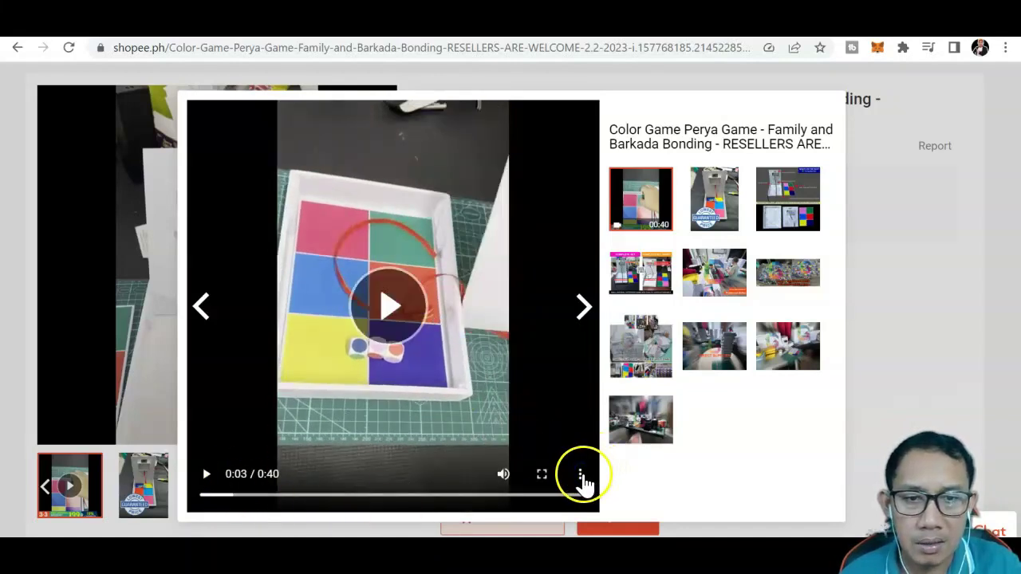
pyautogui.press('space')
pyautogui.press('space')
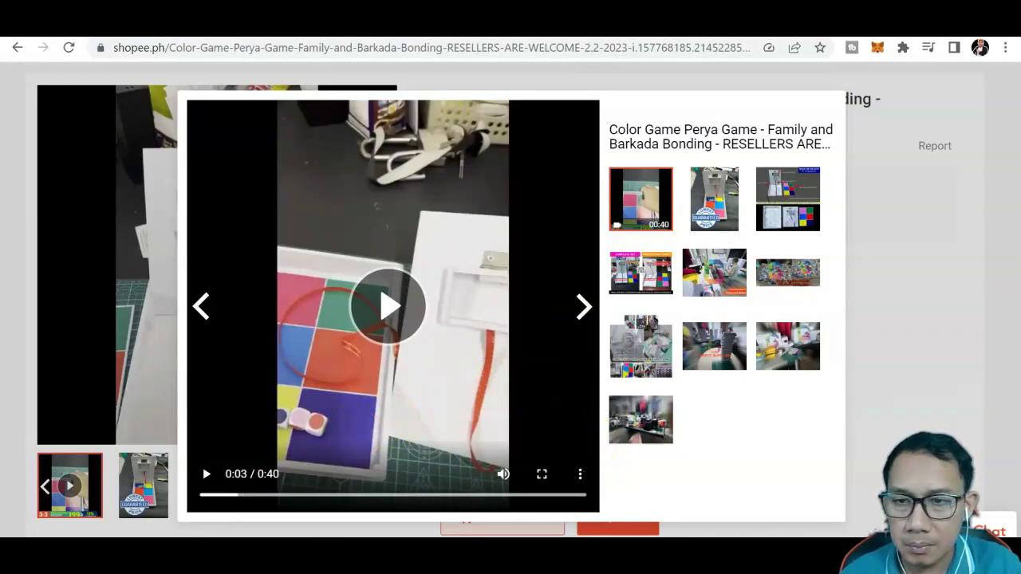
pyautogui.click(580, 474)
pyautogui.click(496, 406)
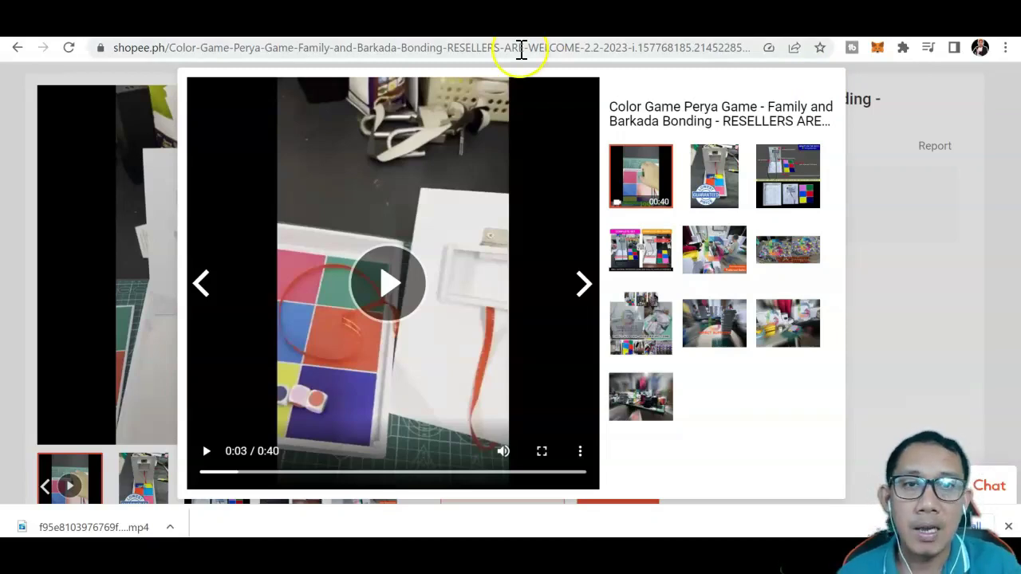
# Step: Switch to Clipchamp and start a new video project from scratch
pyautogui.click(607, 20)
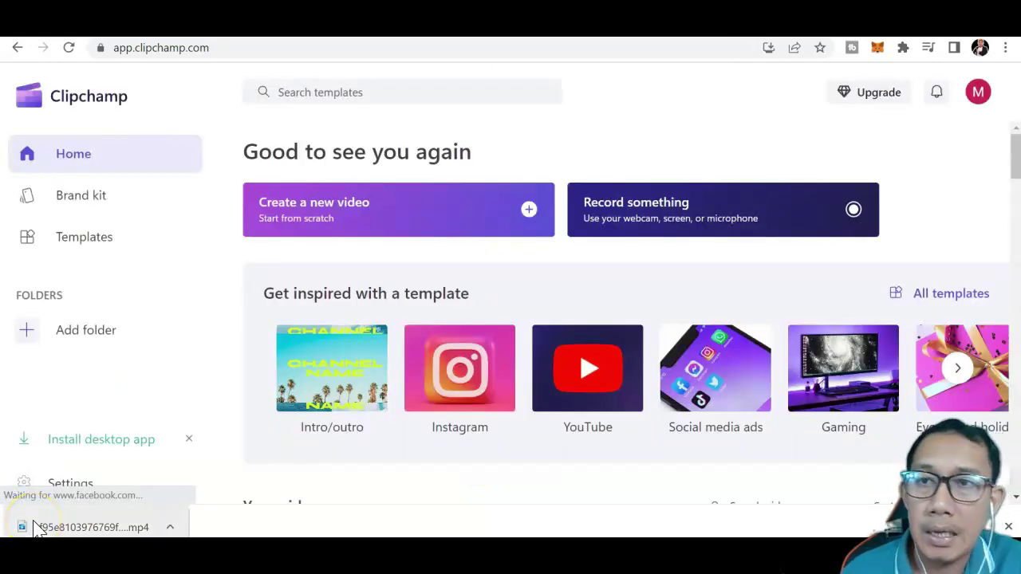
pyautogui.click(34, 528)
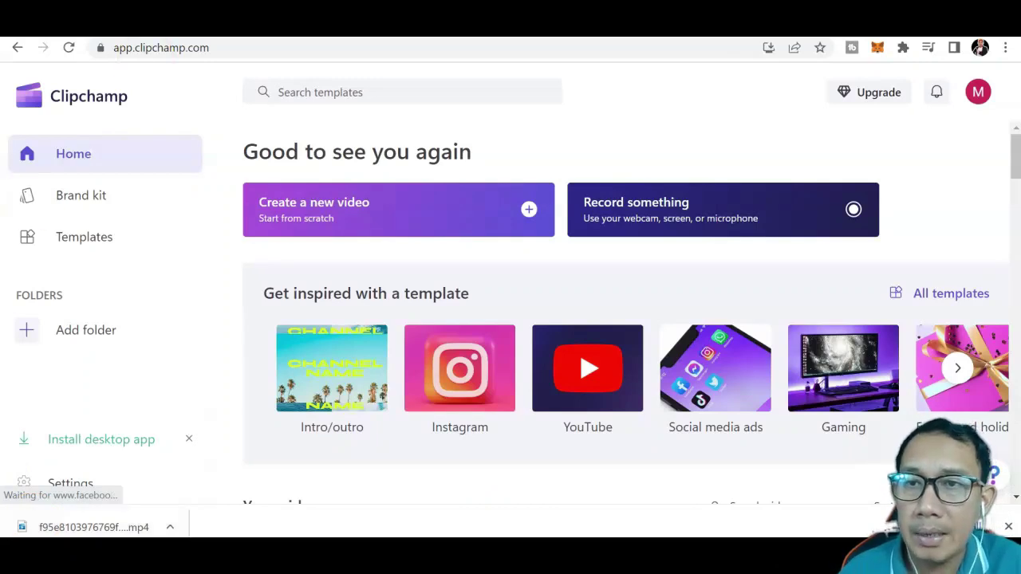
pyautogui.click(426, 208)
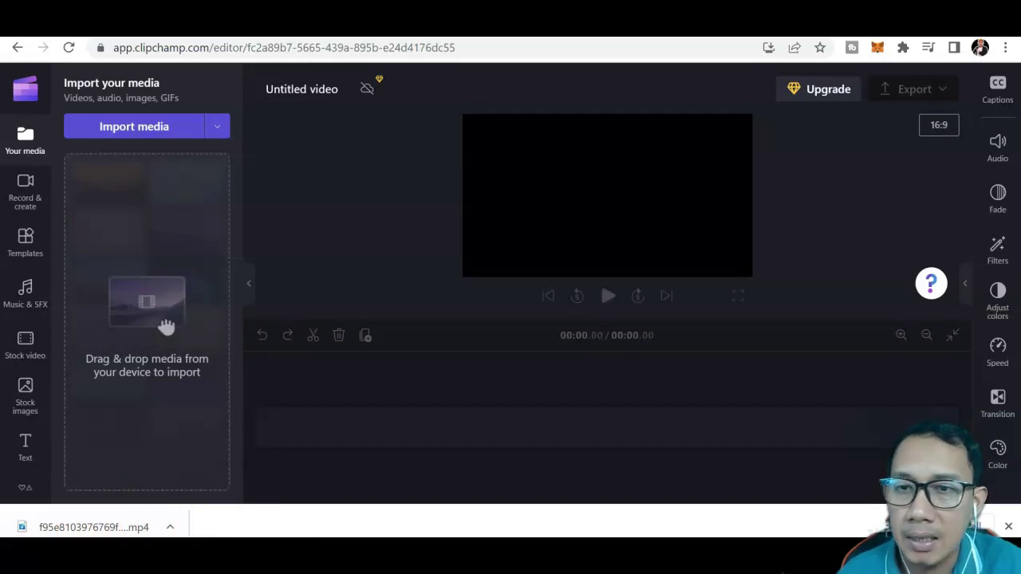
# Step: Import the downloaded MP4 product video into the project and place it at the start of the timeline
pyautogui.moveTo(84, 528); pyautogui.dragTo(136, 336)
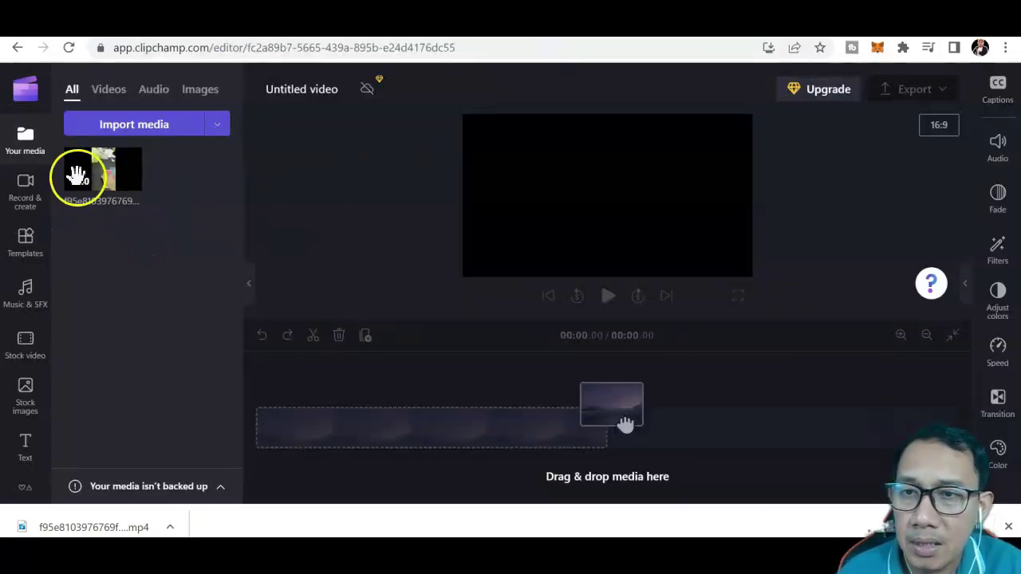
pyautogui.moveTo(110, 177); pyautogui.dragTo(292, 435)
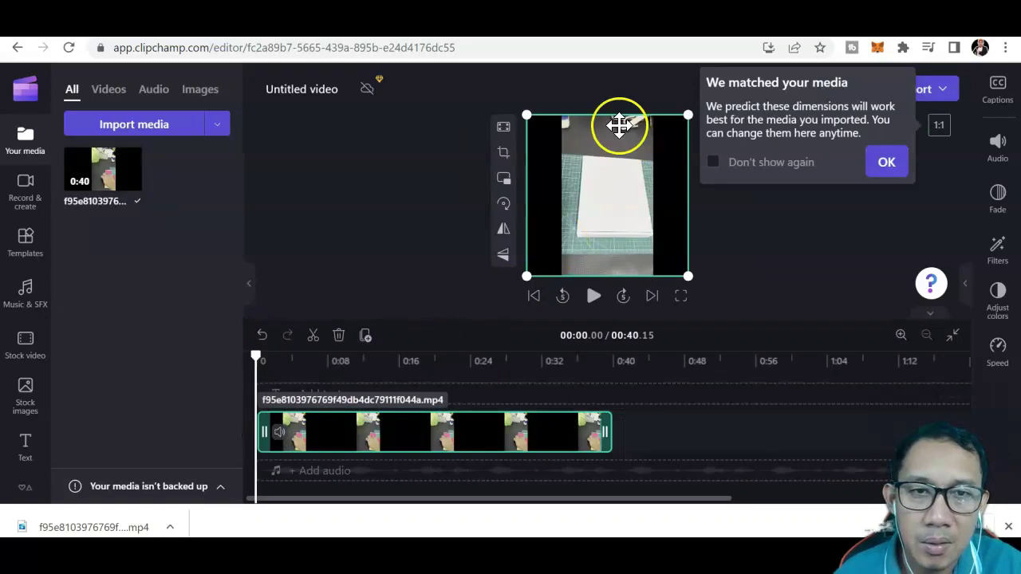
# Step: Enlarge the clip in the preview and set the project's aspect ratio to 9:16 portrait
pyautogui.moveTo(528, 117); pyautogui.dragTo(473, 81)
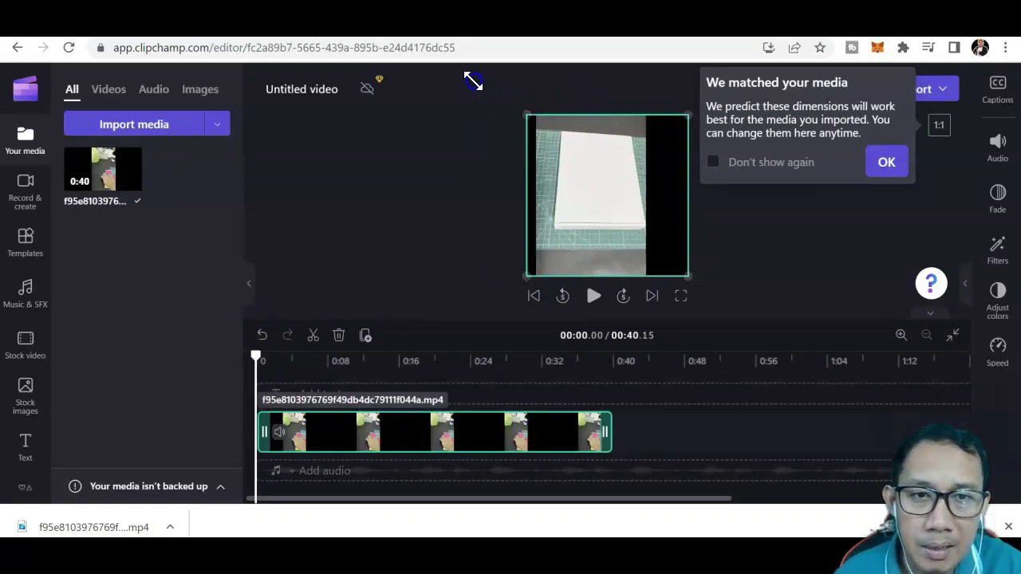
pyautogui.click(678, 143)
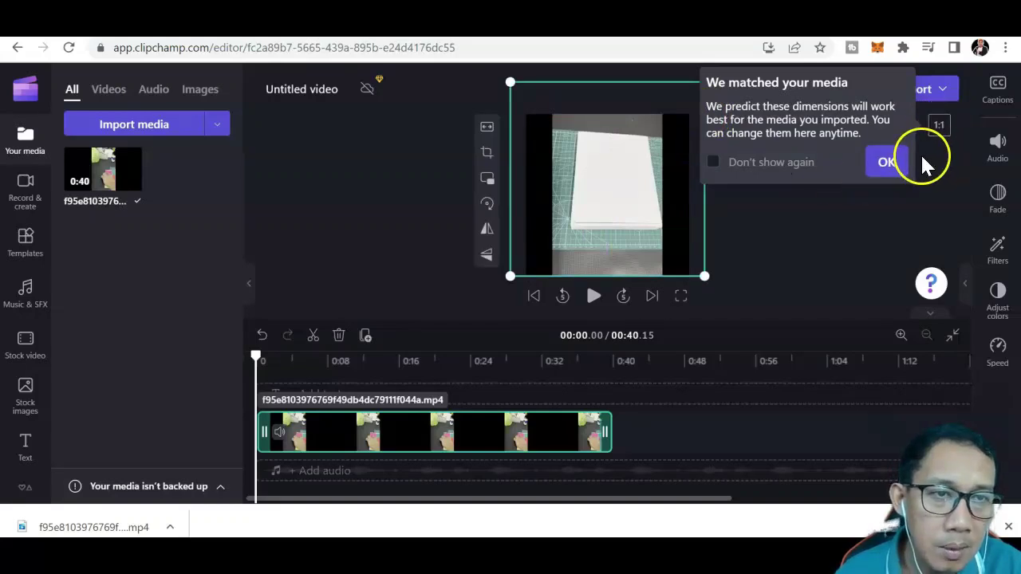
pyautogui.click(892, 171)
pyautogui.click(942, 130)
pyautogui.click(940, 209)
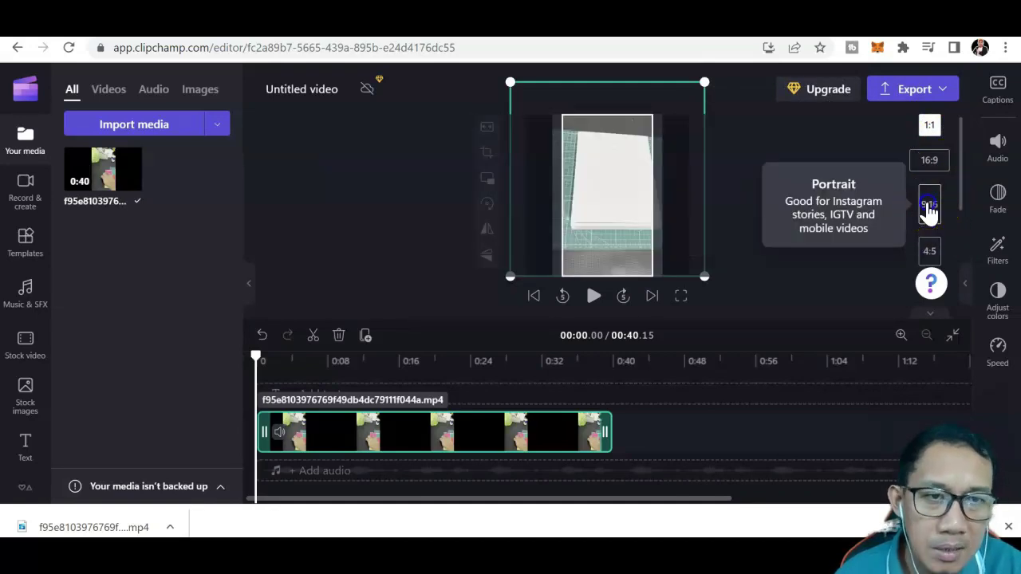
pyautogui.scroll(-2, 929, 209)
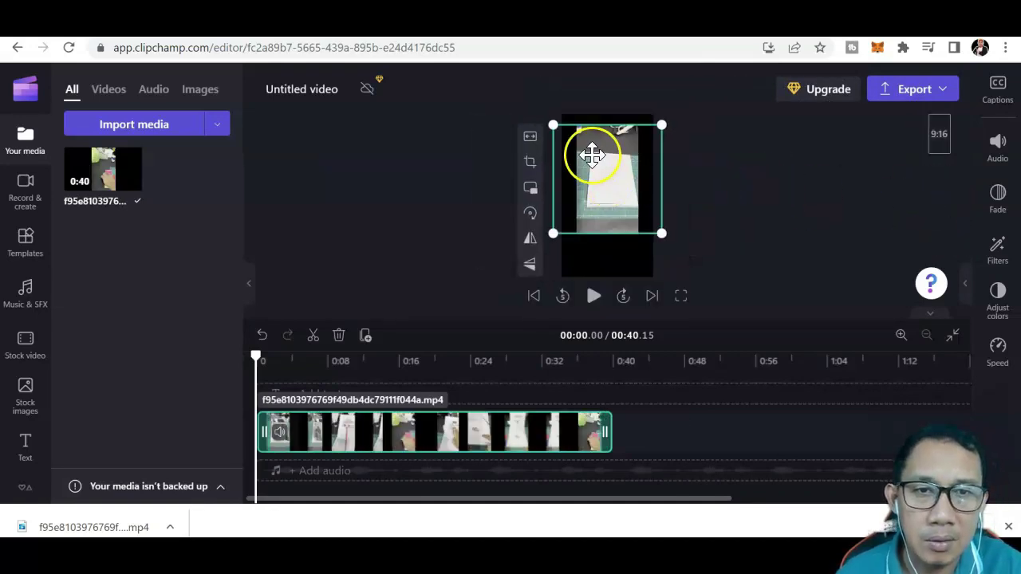
# Step: Scale up and reposition the clip so its footage fills the 9:16 portrait frame
pyautogui.moveTo(553, 125); pyautogui.dragTo(524, 118)
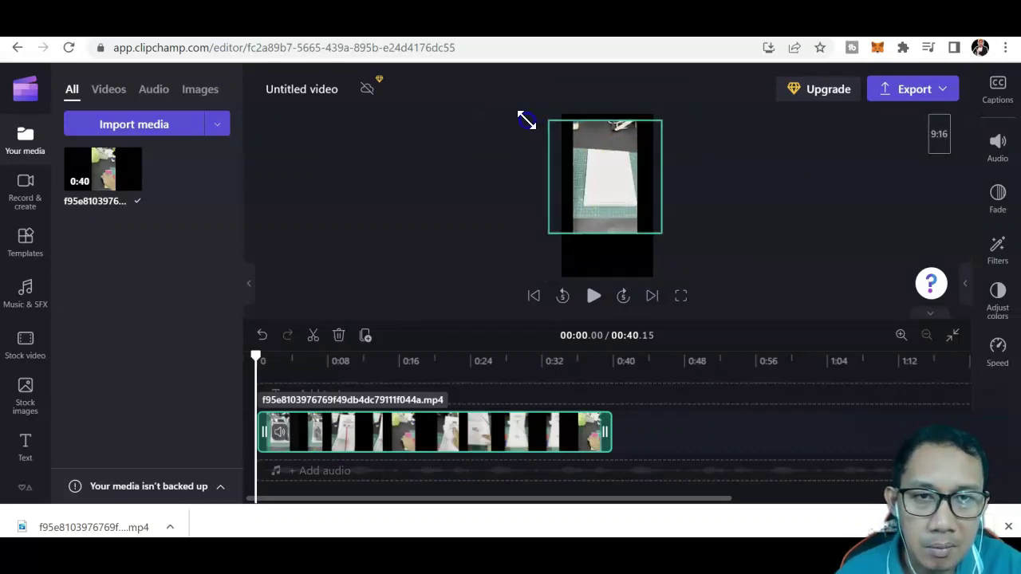
pyautogui.moveTo(663, 236); pyautogui.dragTo(703, 284)
pyautogui.moveTo(589, 239); pyautogui.dragTo(575, 242)
pyautogui.click(565, 130)
pyautogui.moveTo(544, 123); pyautogui.dragTo(510, 108)
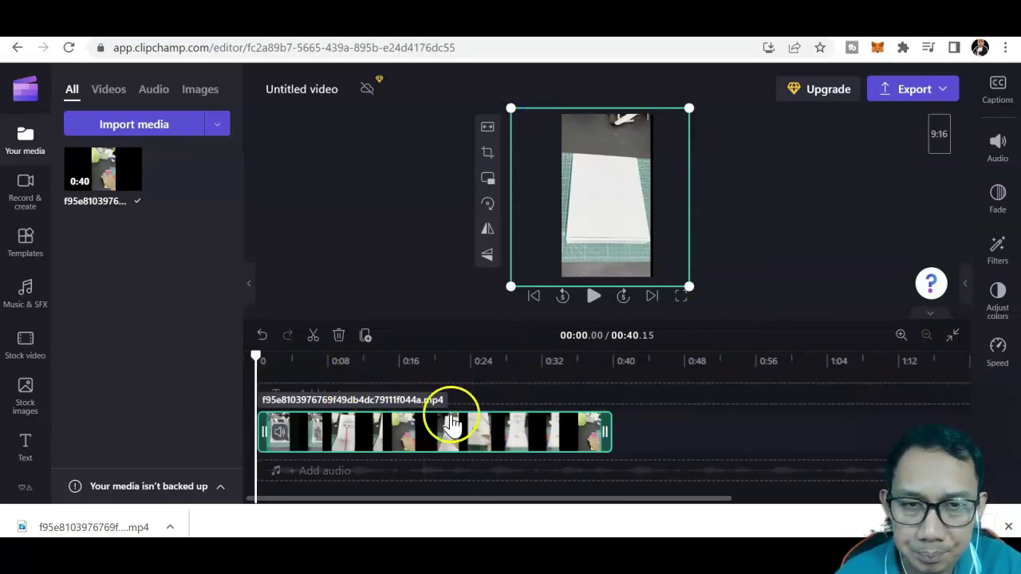
pyautogui.click(412, 276)
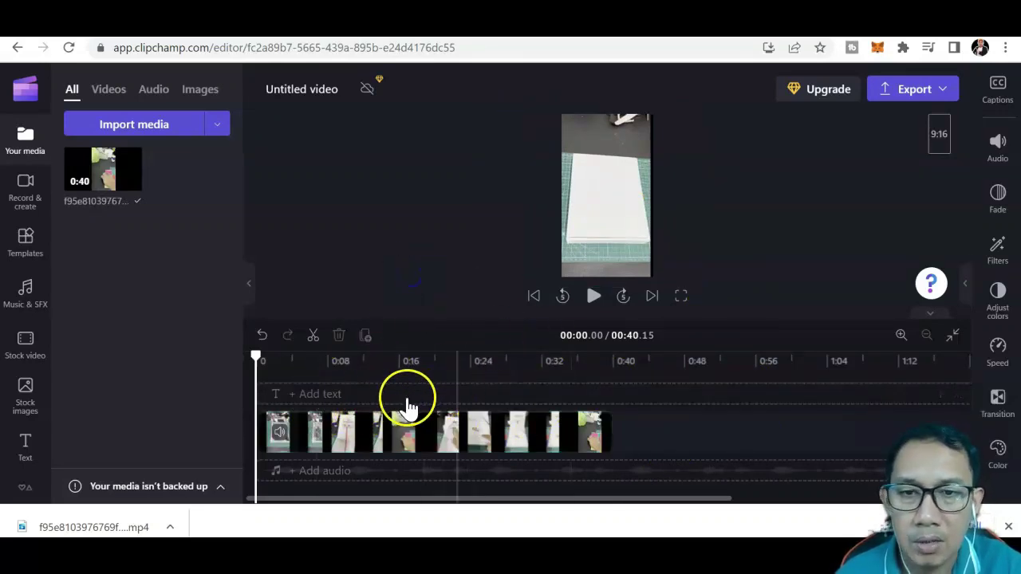
# Step: Add a plain text title above the video clip, starting at the beginning of the timeline
pyautogui.click(330, 394)
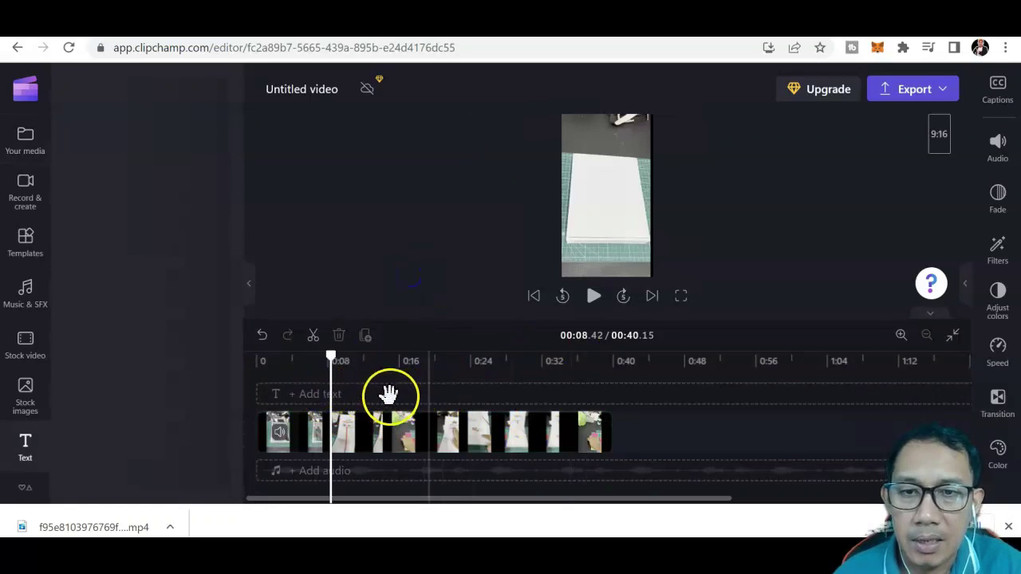
pyautogui.click(258, 378)
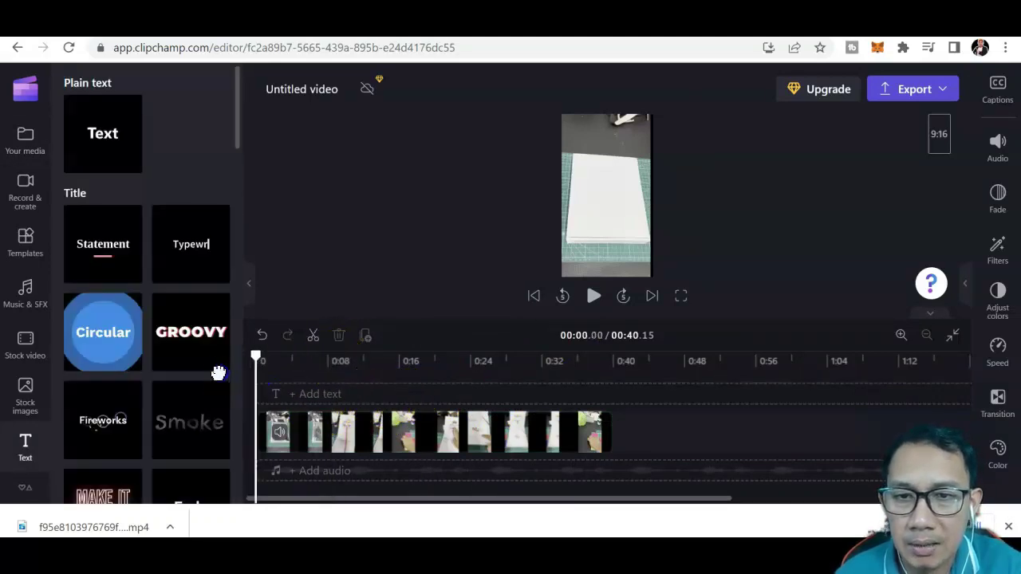
pyautogui.click(330, 399)
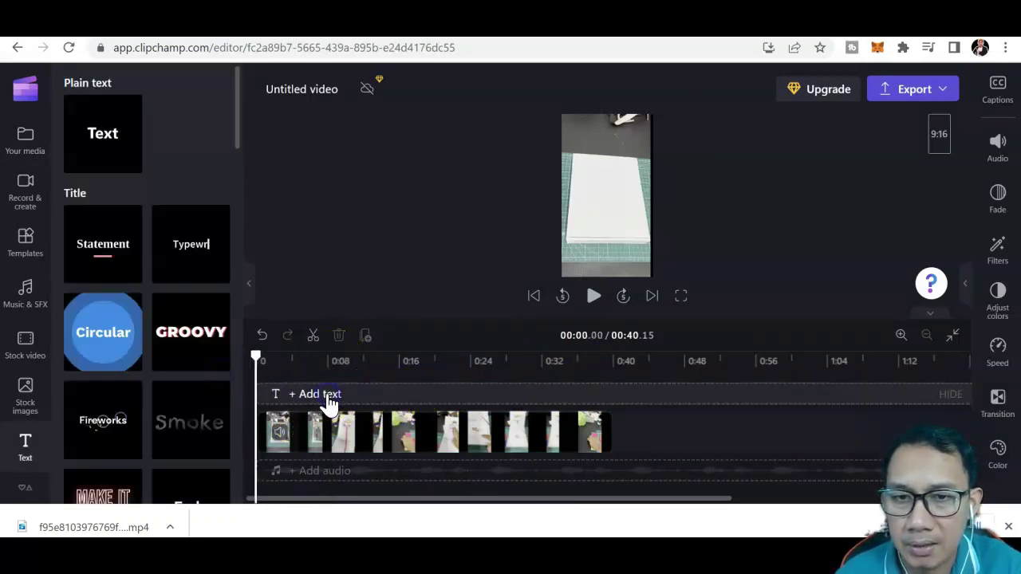
pyautogui.click(327, 394)
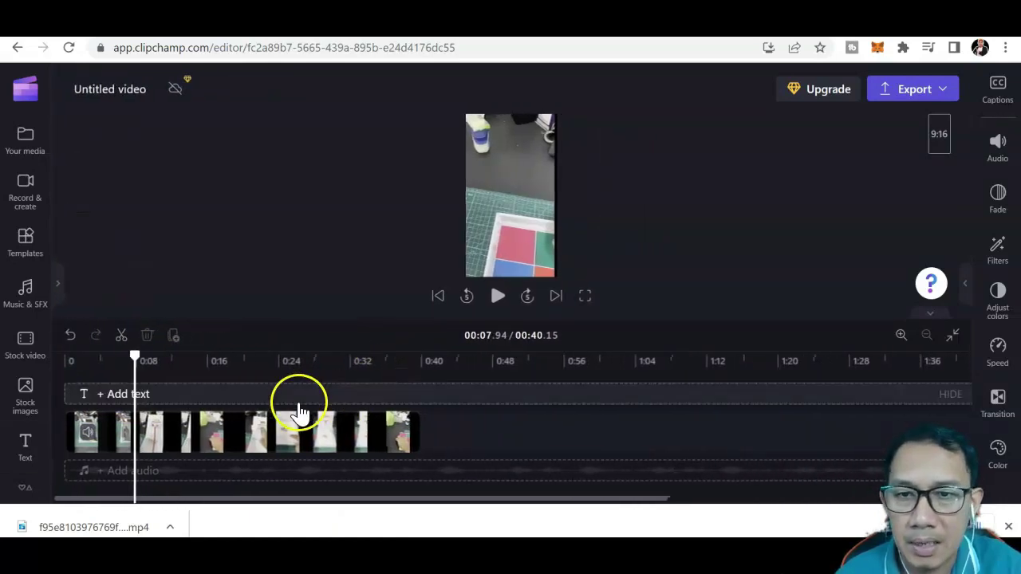
pyautogui.click(236, 394)
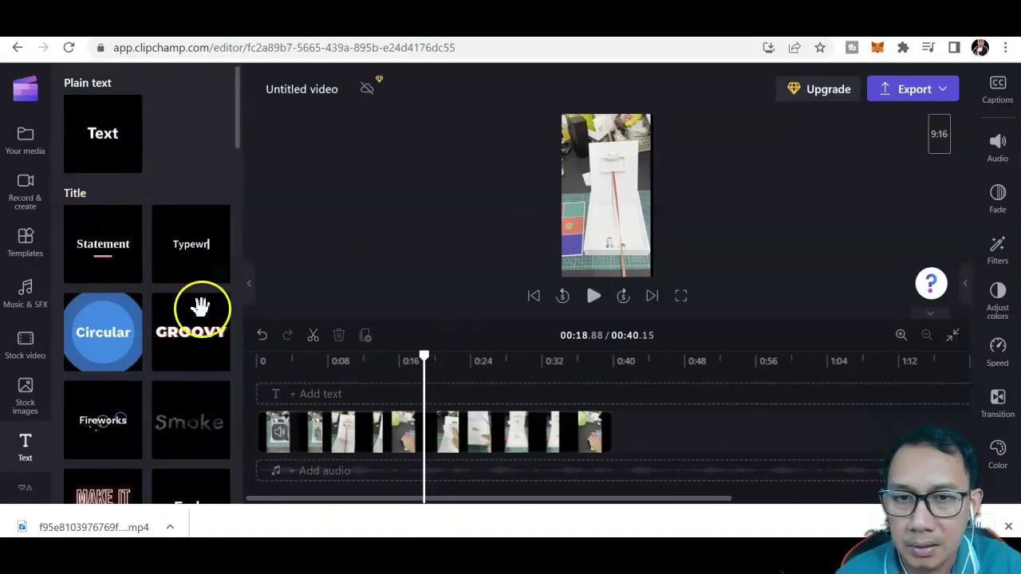
pyautogui.moveTo(114, 159); pyautogui.dragTo(308, 428)
pyautogui.click(308, 428)
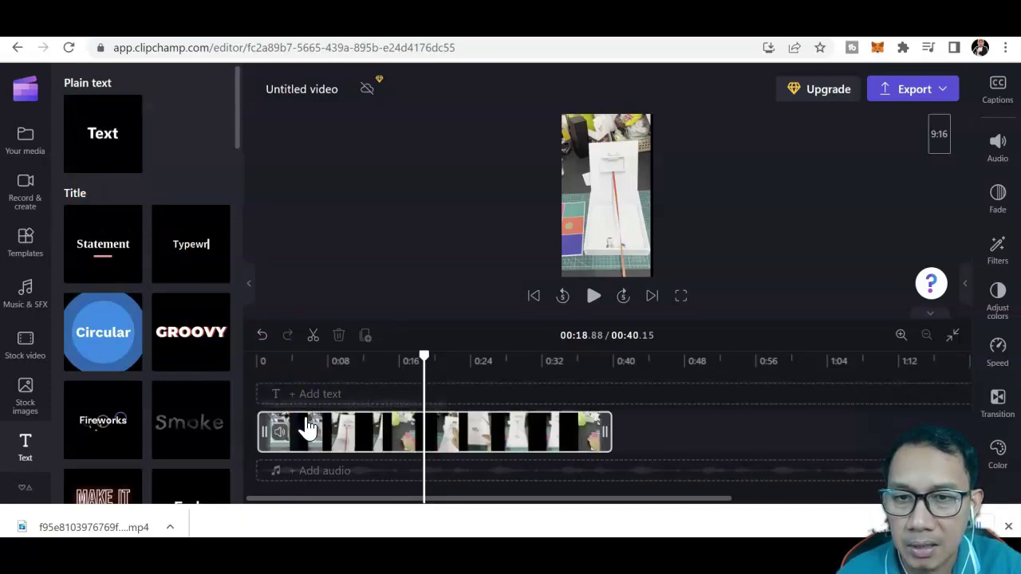
pyautogui.click(305, 406)
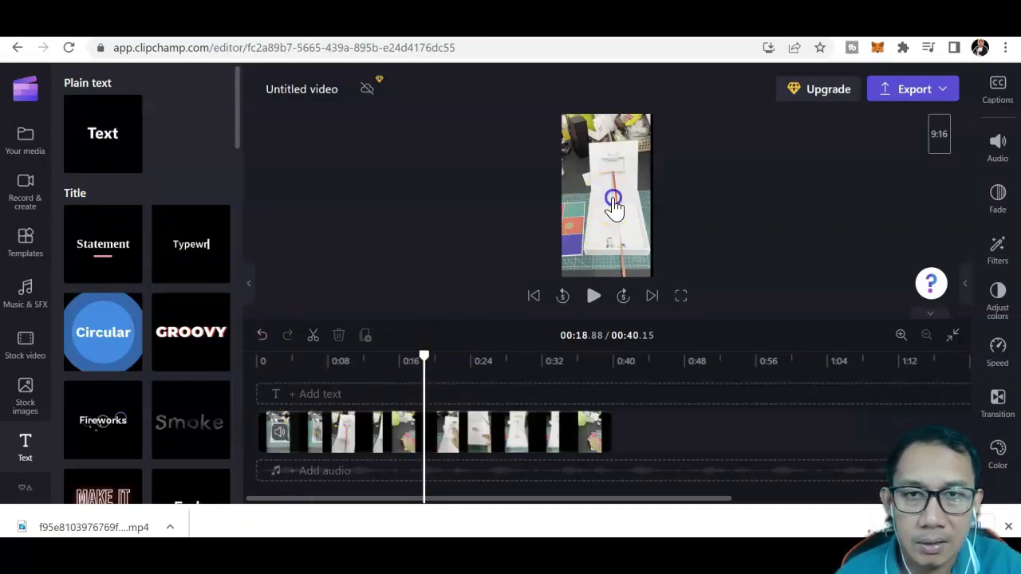
pyautogui.click(279, 435)
pyautogui.moveTo(103, 133); pyautogui.dragTo(284, 408)
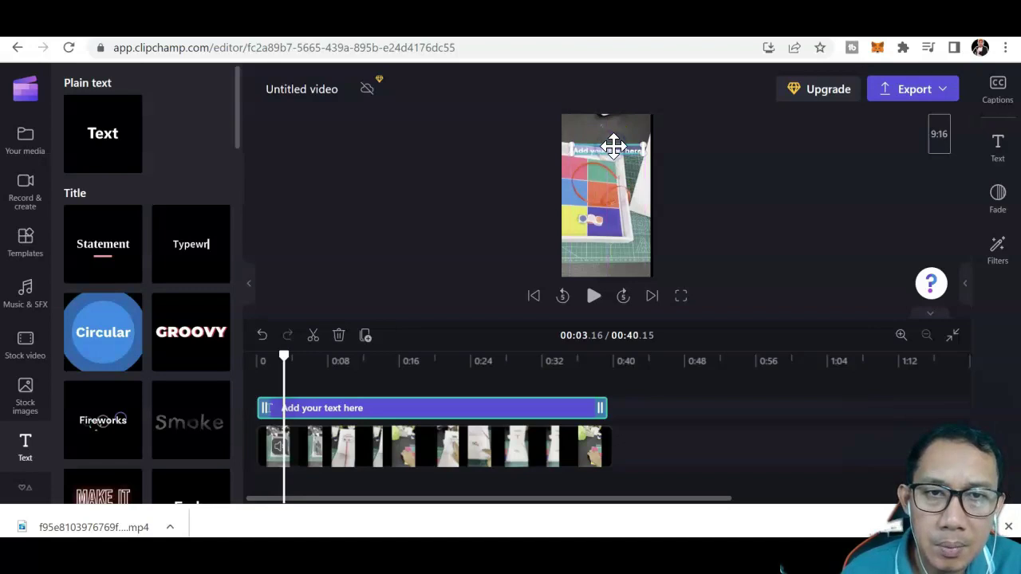
# Step: Change the title's wording to "CLICK THE LINK BELOW" and fit it across the top of the video frame
pyautogui.moveTo(636, 148); pyautogui.dragTo(633, 129)
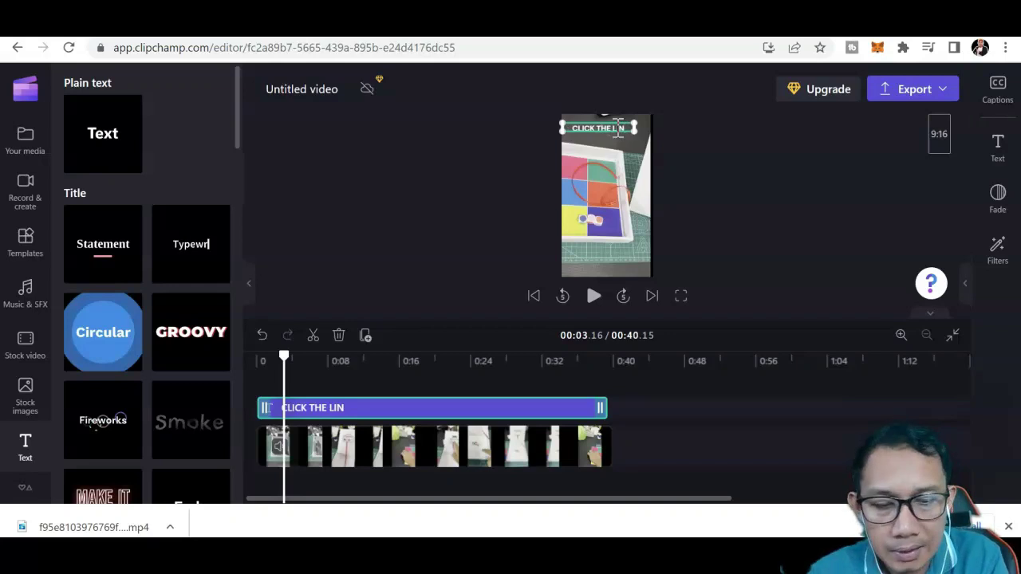
pyautogui.write('LOW')
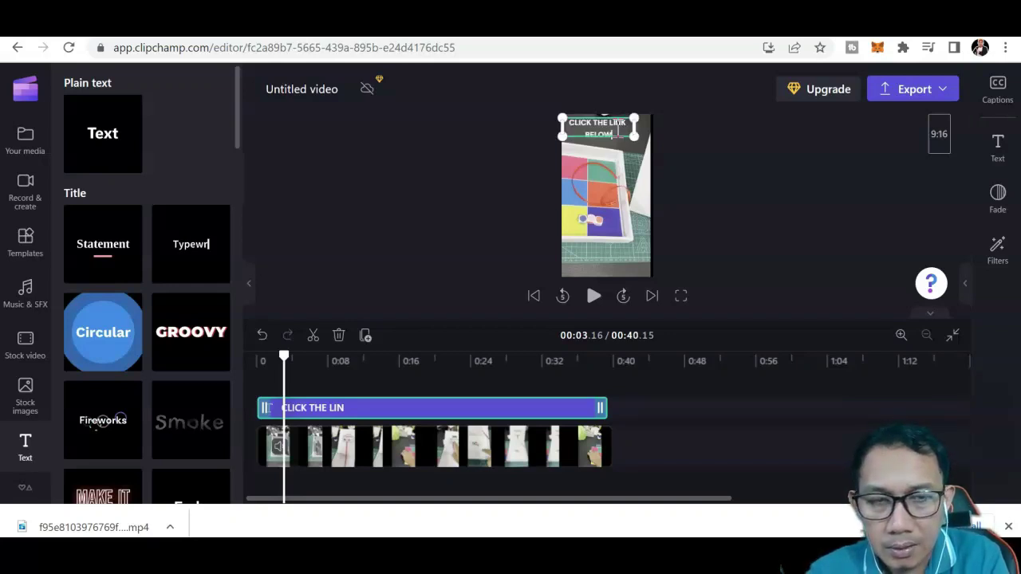
pyautogui.moveTo(639, 136); pyautogui.dragTo(654, 144)
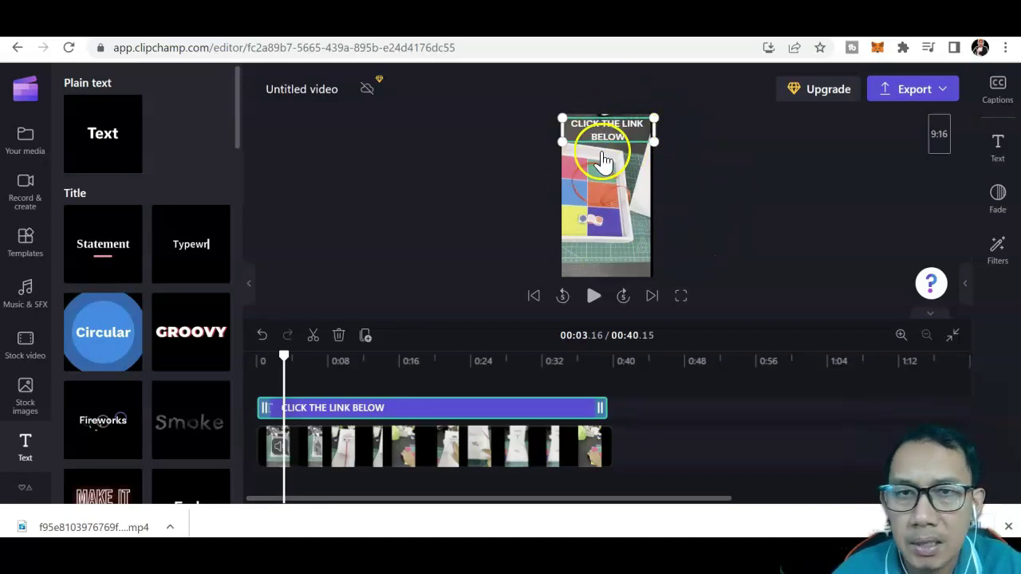
# Step: Try the Medium font style on the "CLICK THE LINK BELOW" title
pyautogui.click(997, 143)
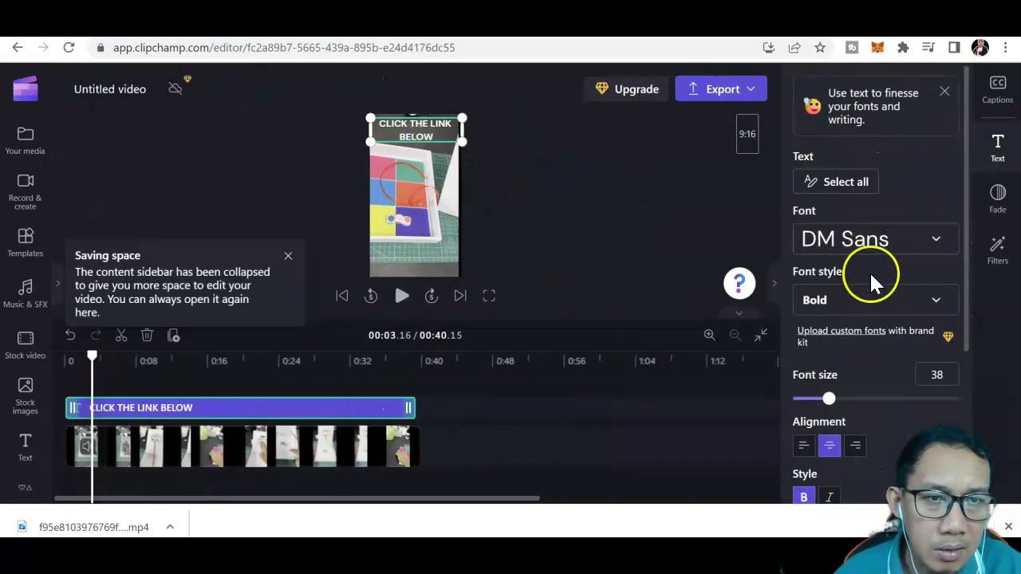
pyautogui.click(855, 302)
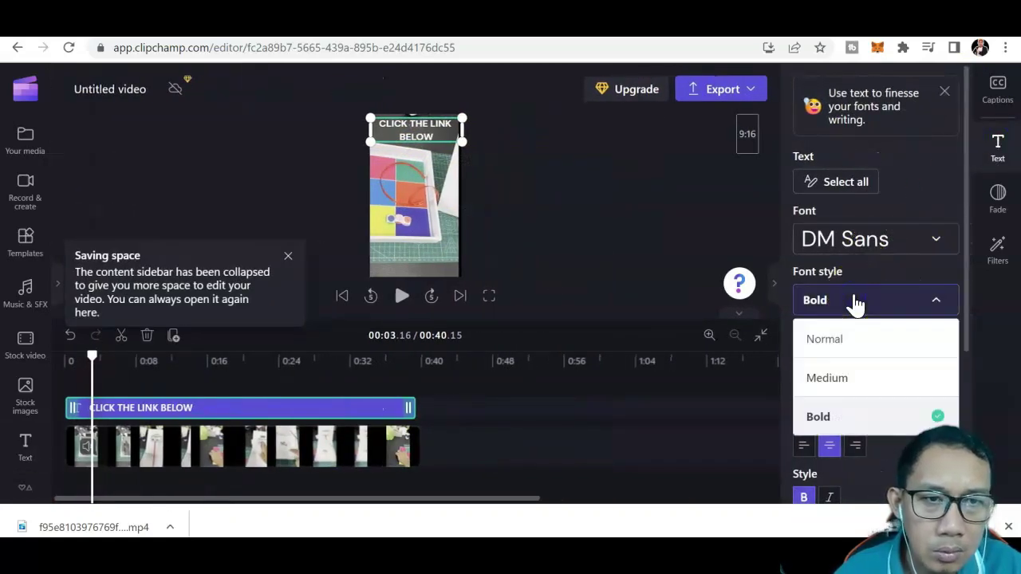
pyautogui.click(824, 378)
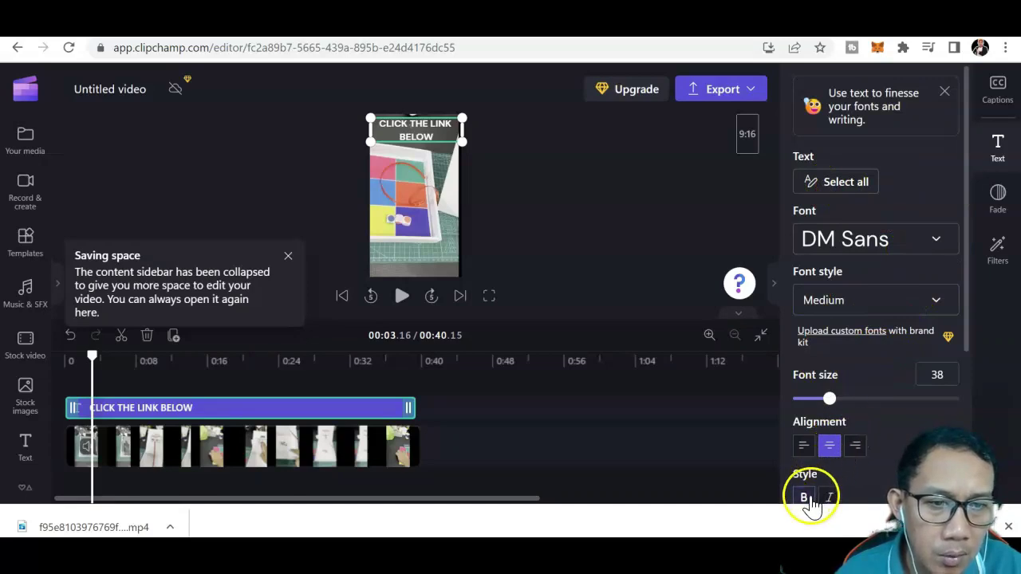
# Step: Try to recolour the title from the default yellow #FBE555, adjusting its shade and hue with the custom colour picker
pyautogui.moveTo(963, 244); pyautogui.dragTo(971, 416)
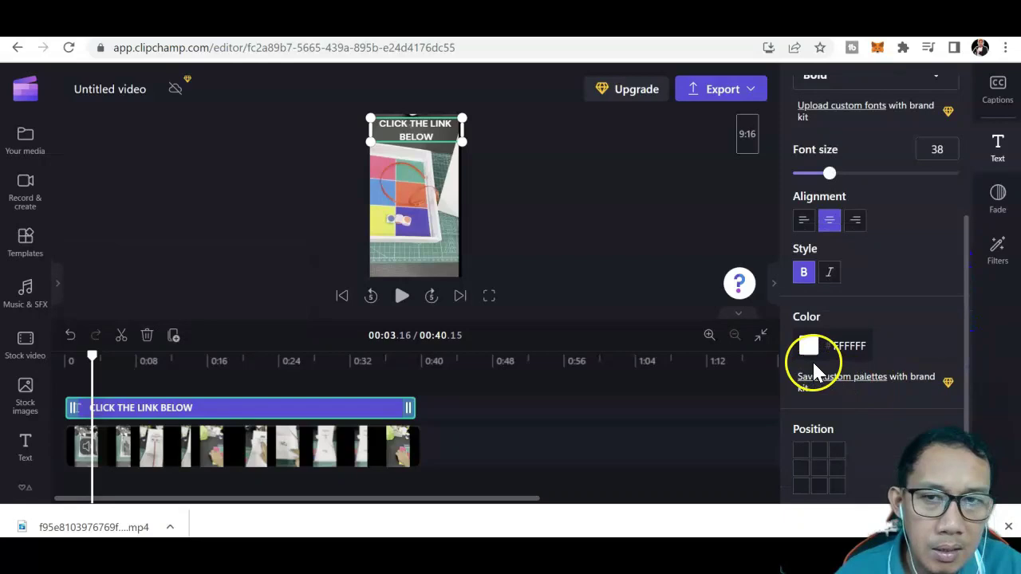
pyautogui.click(811, 351)
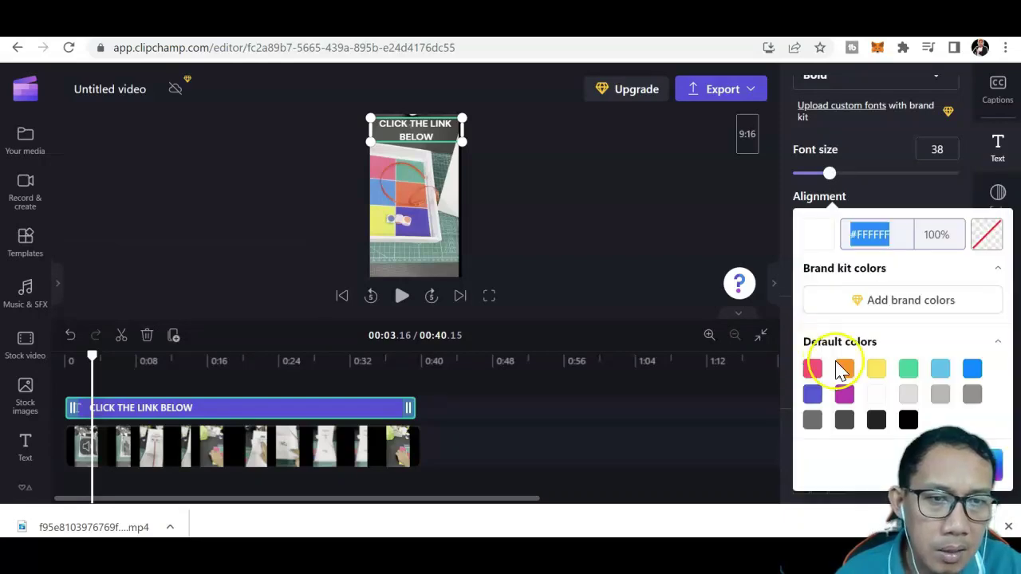
pyautogui.click(876, 368)
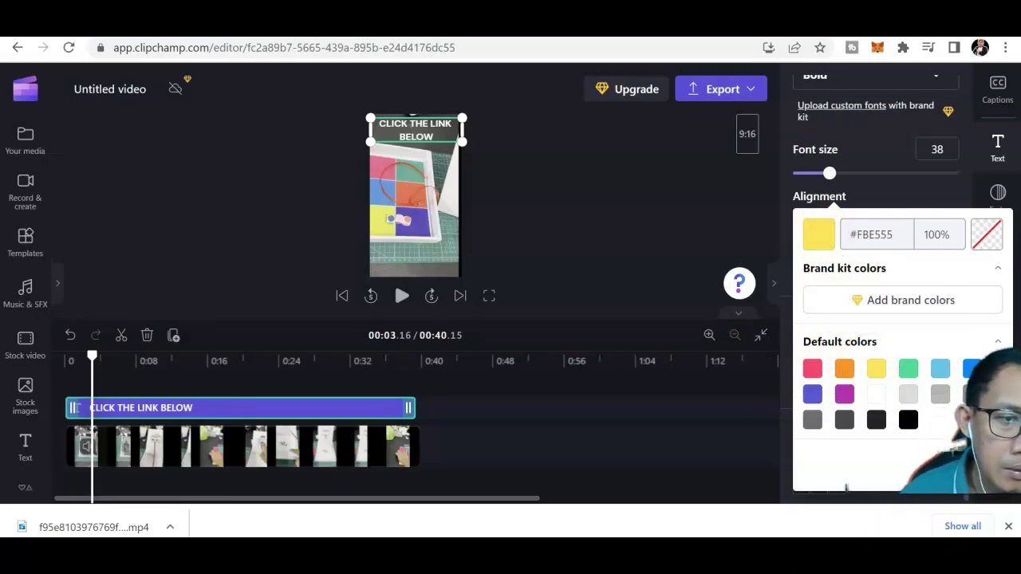
pyautogui.click(818, 234)
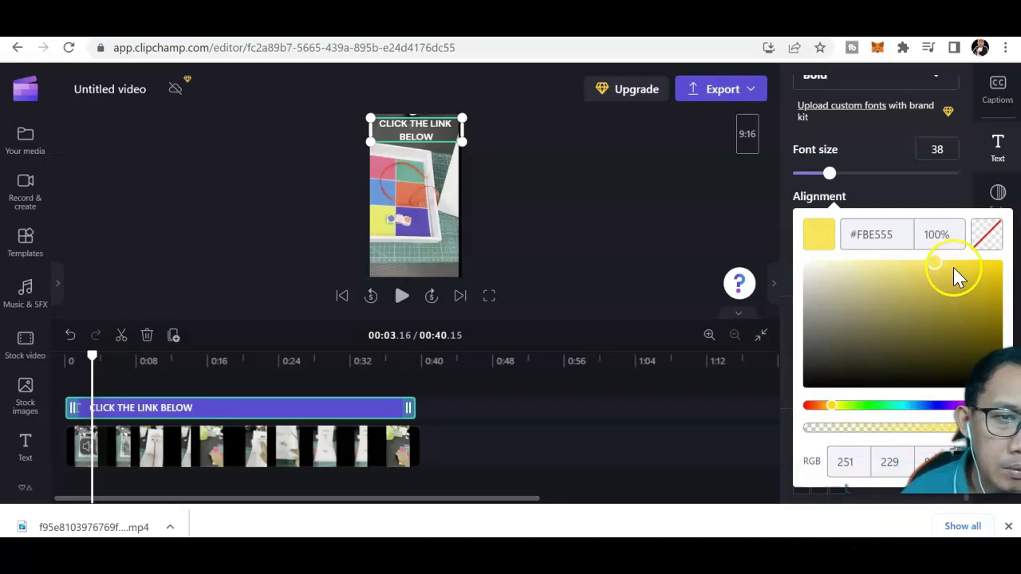
pyautogui.moveTo(940, 265); pyautogui.dragTo(956, 268)
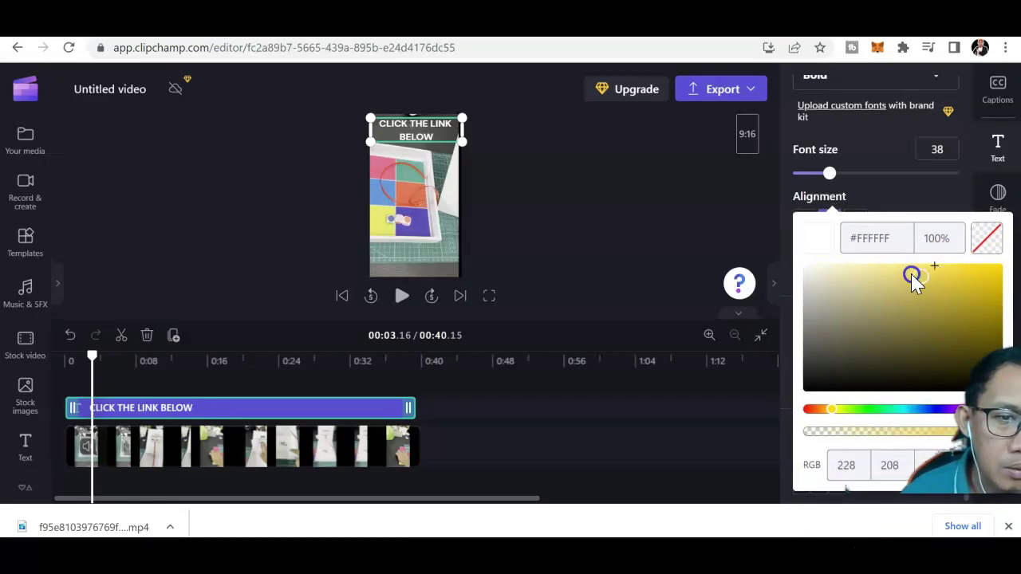
pyautogui.moveTo(833, 410); pyautogui.dragTo(844, 423)
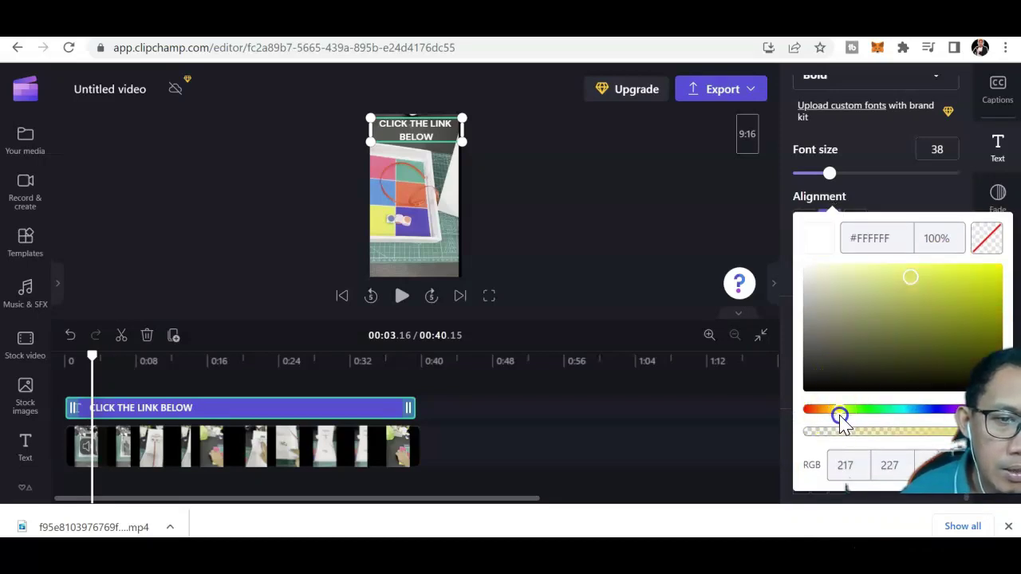
# Step: Select the title's wording, try orange and purple on it, and settle on the default yellow #FBE555
pyautogui.click(390, 126)
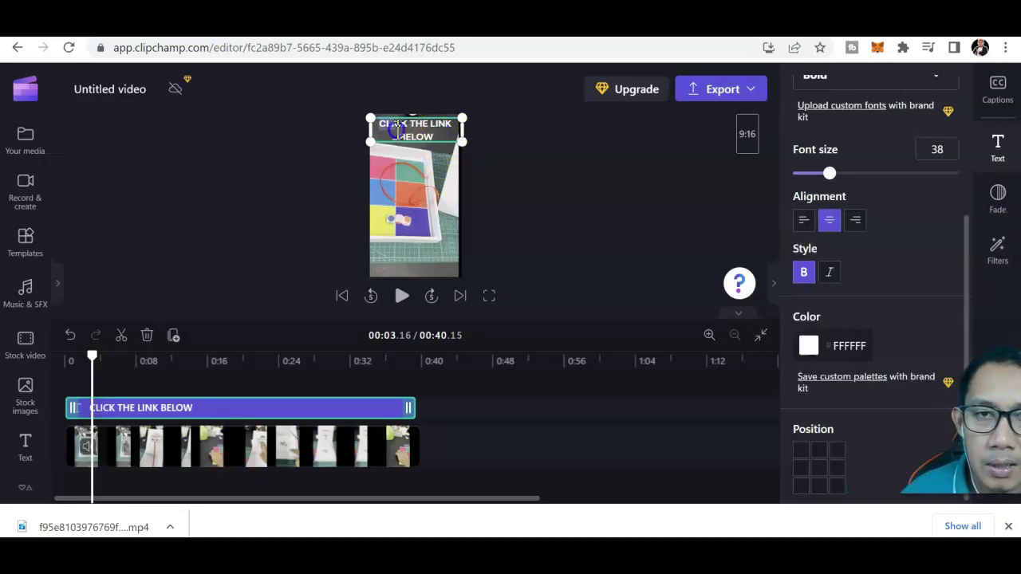
pyautogui.click(808, 346)
pyautogui.click(843, 371)
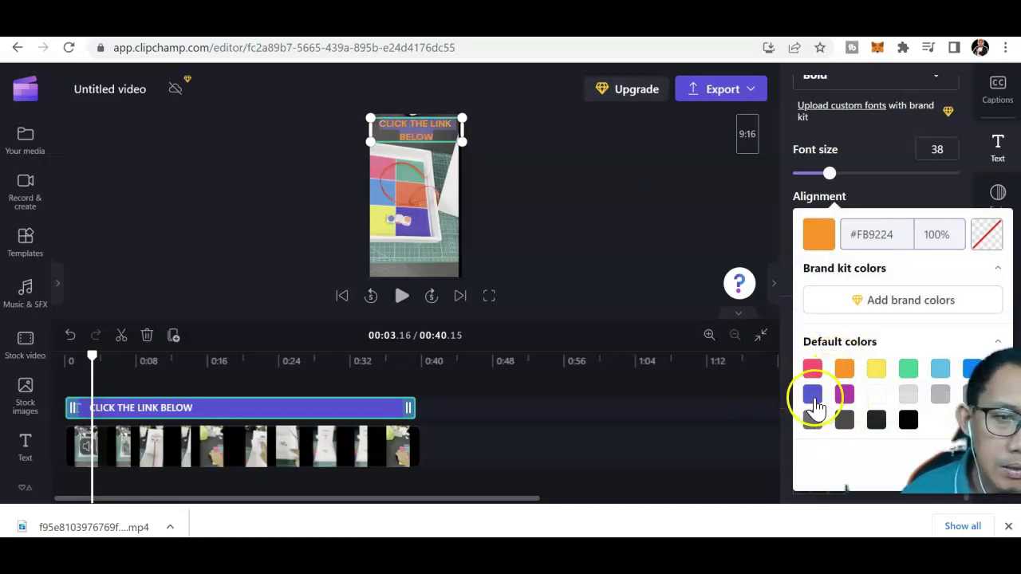
pyautogui.click(812, 394)
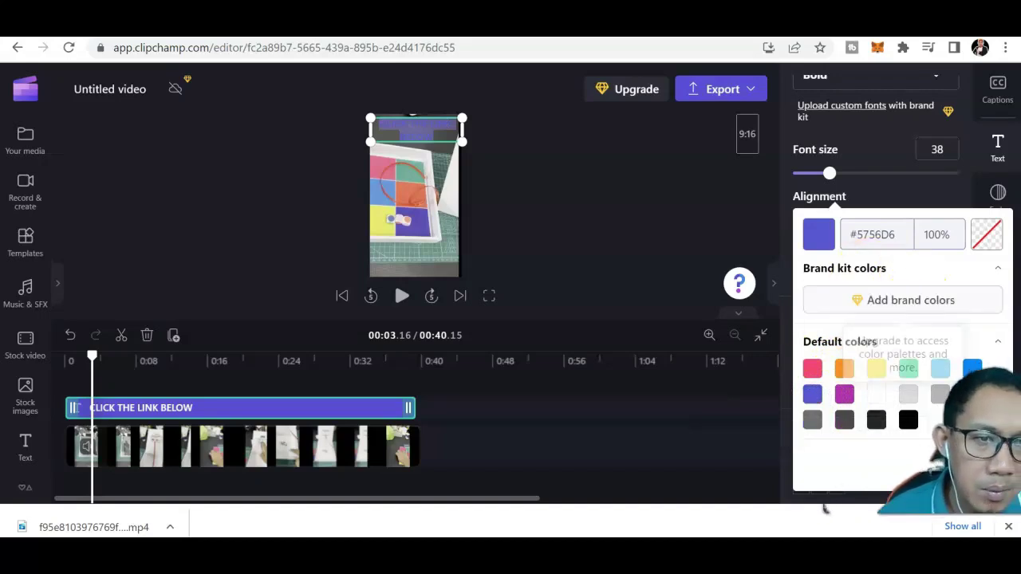
pyautogui.click(877, 368)
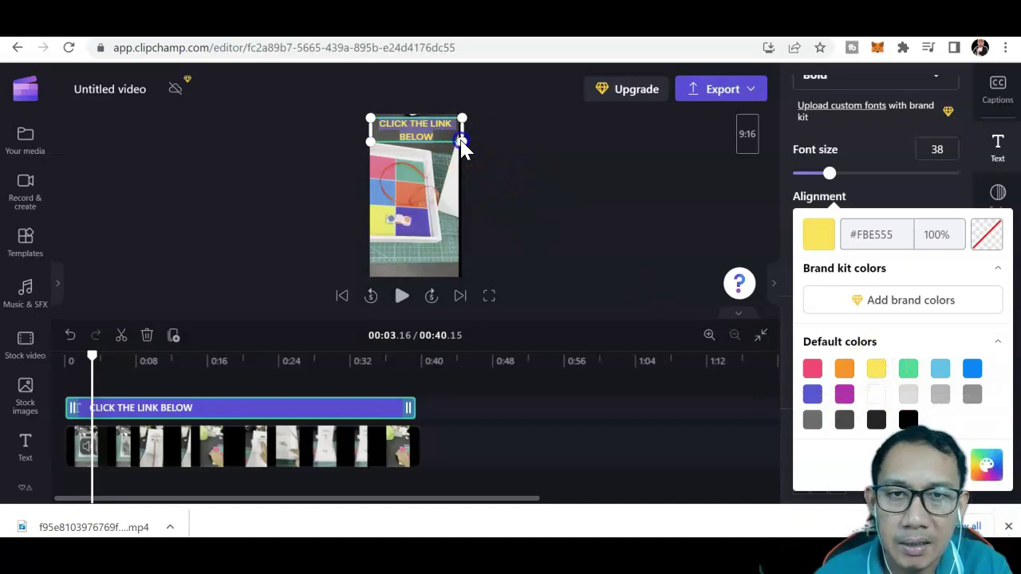
pyautogui.click(471, 155)
pyautogui.click(403, 164)
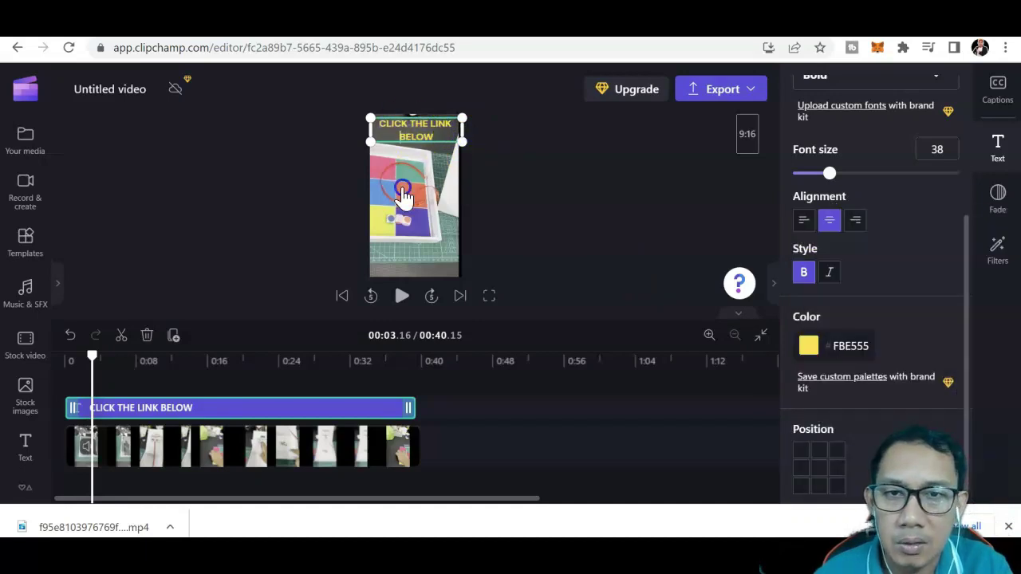
# Step: Move the title to the bottom of the video frame and preview the video from the beginning
pyautogui.moveTo(406, 119); pyautogui.dragTo(409, 257)
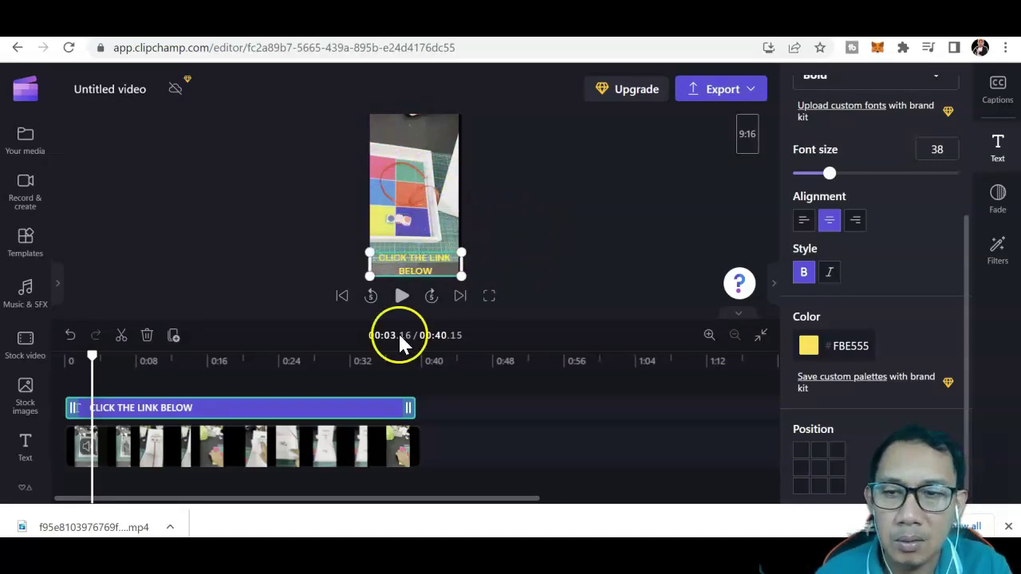
pyautogui.moveTo(93, 358); pyautogui.dragTo(64, 359)
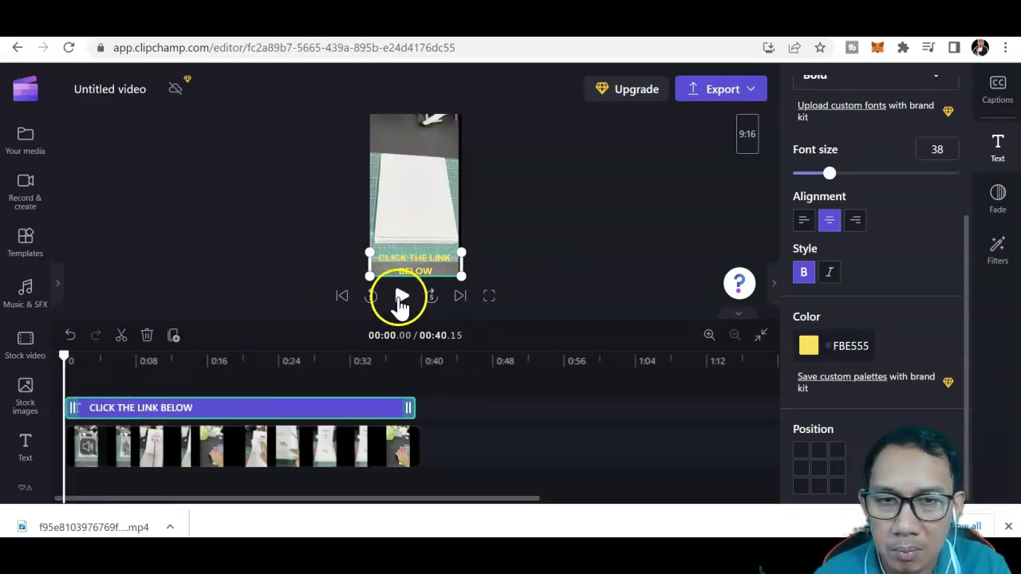
pyautogui.click(402, 298)
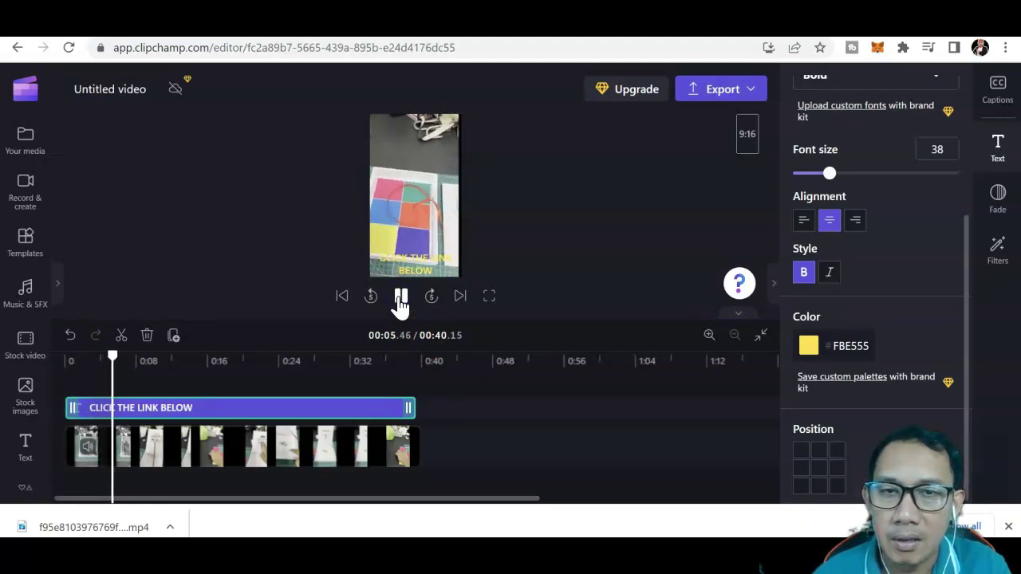
pyautogui.click(401, 299)
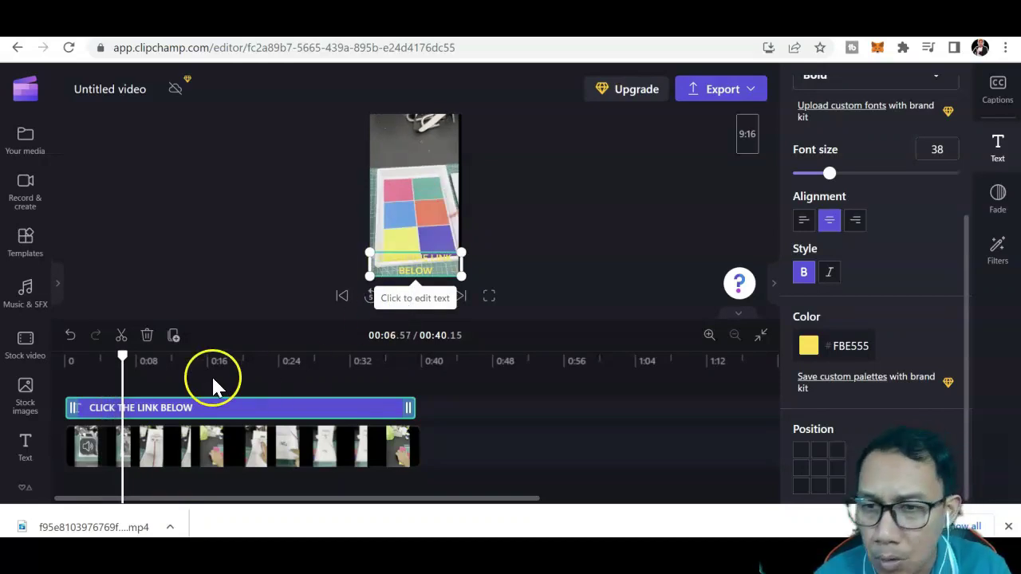
pyautogui.moveTo(124, 369); pyautogui.dragTo(62, 359)
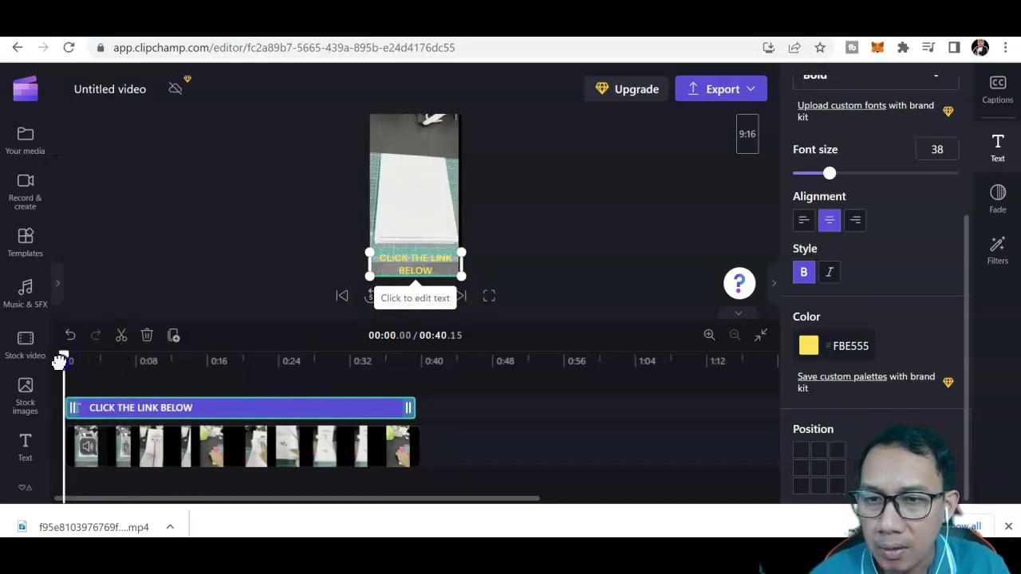
# Step: Look at the available tracks in the music and sound effects library
pyautogui.click(26, 294)
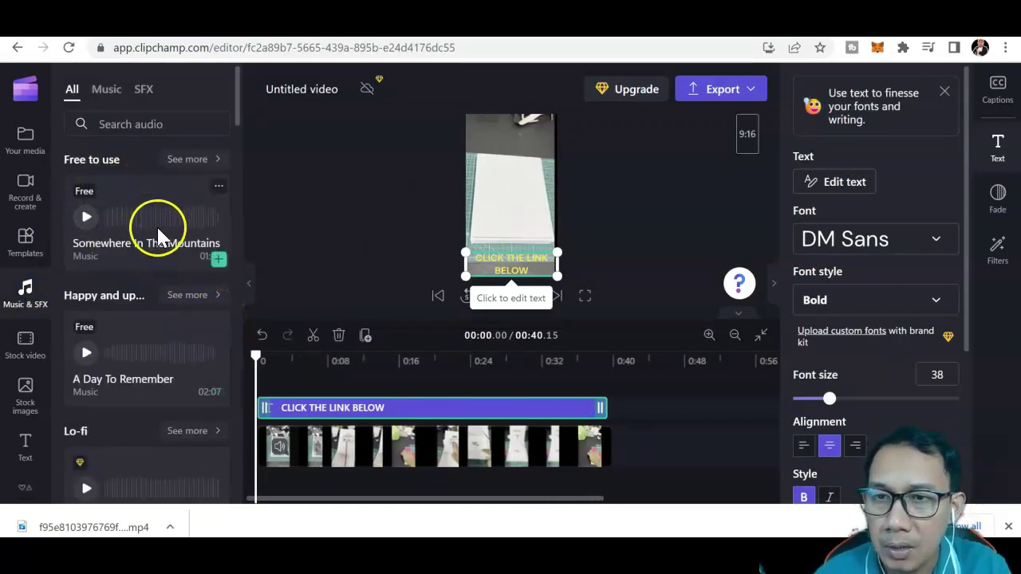
pyautogui.moveTo(263, 452); pyautogui.dragTo(338, 522)
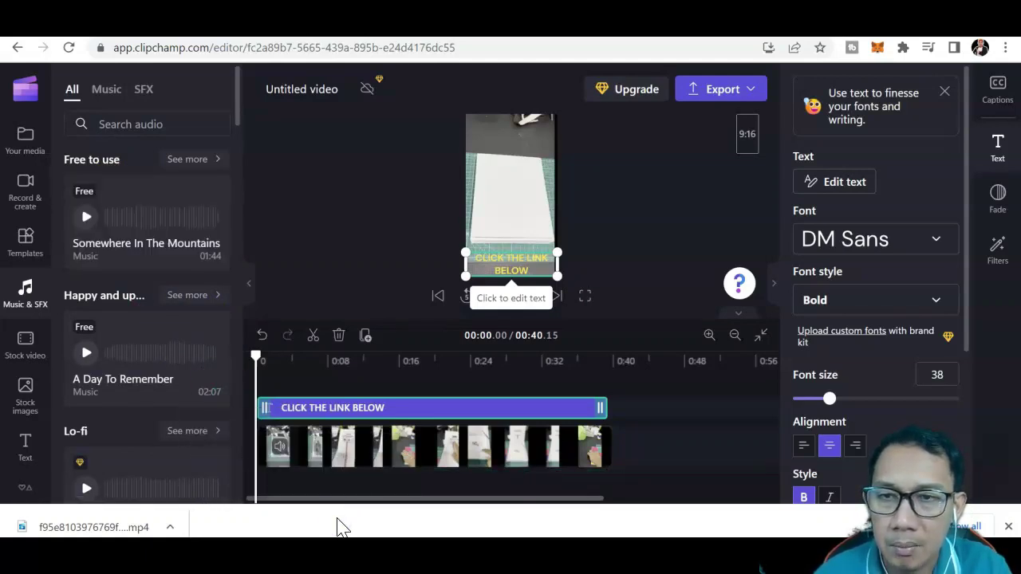
# Step: Deselect the title and export the finished portrait video
pyautogui.click(754, 425)
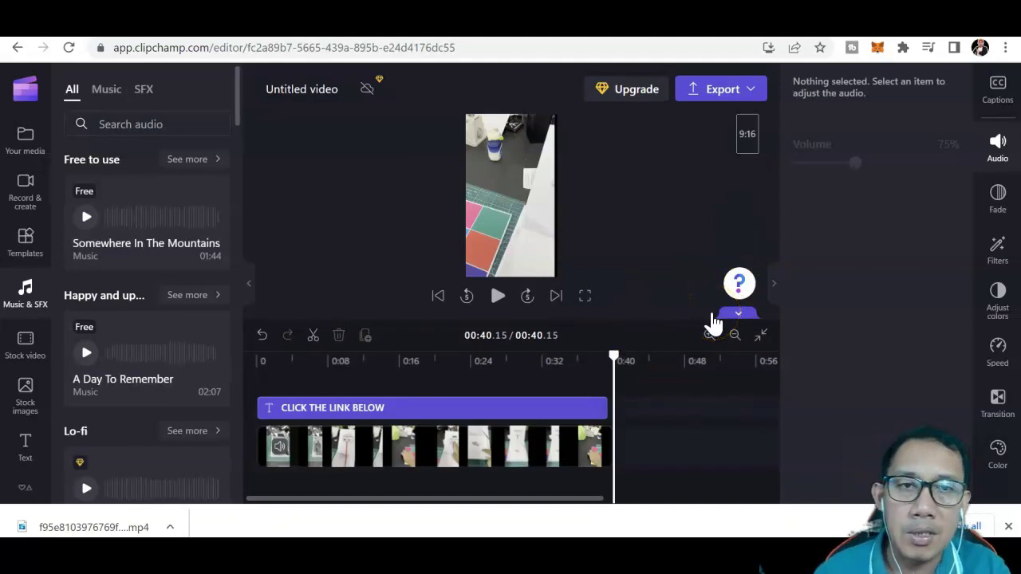
pyautogui.click(697, 94)
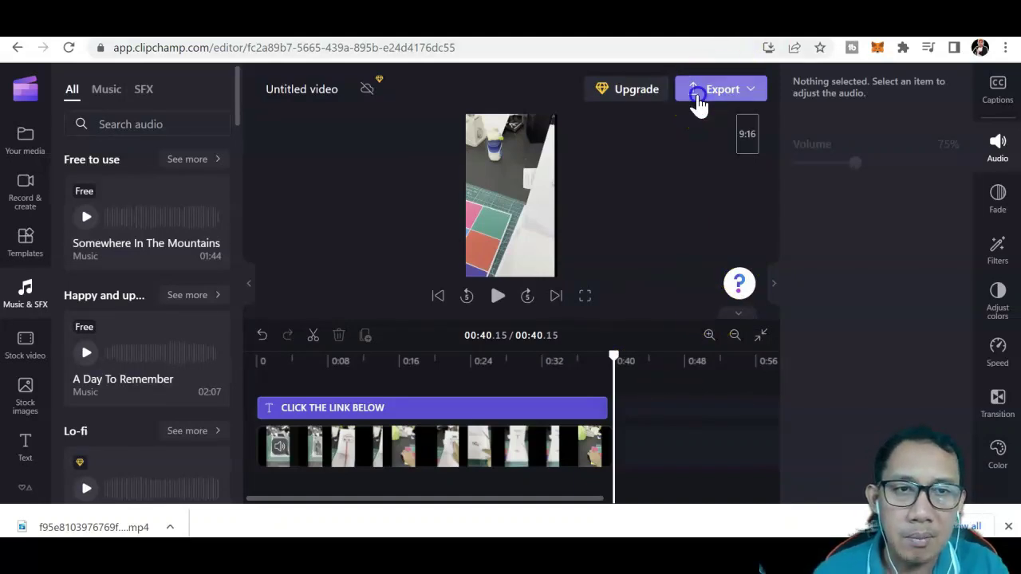
pyautogui.click(542, 263)
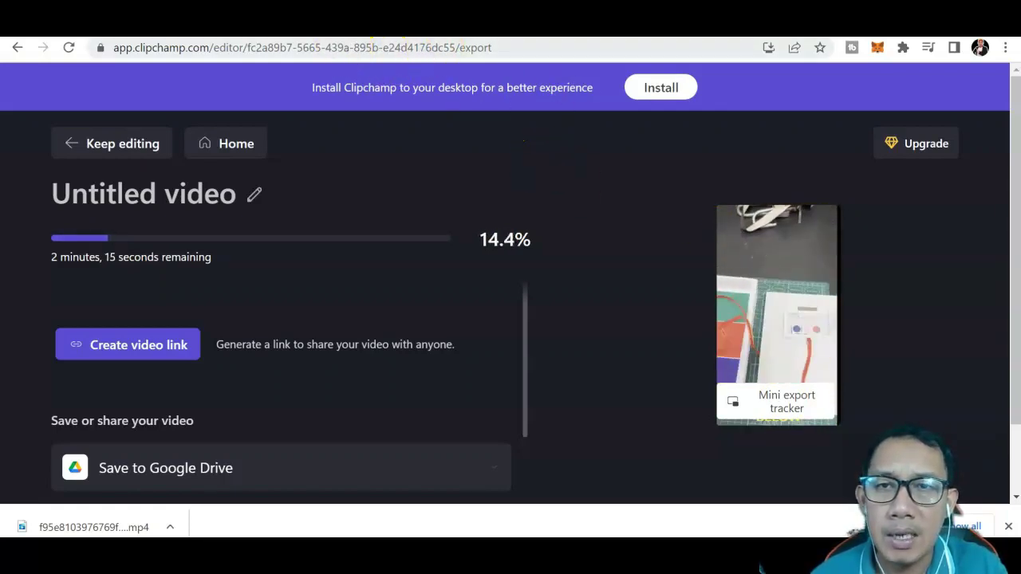
# Step: Switch to the Pinoy Influencer channel on YouTube and start a new video upload
pyautogui.click(407, 16)
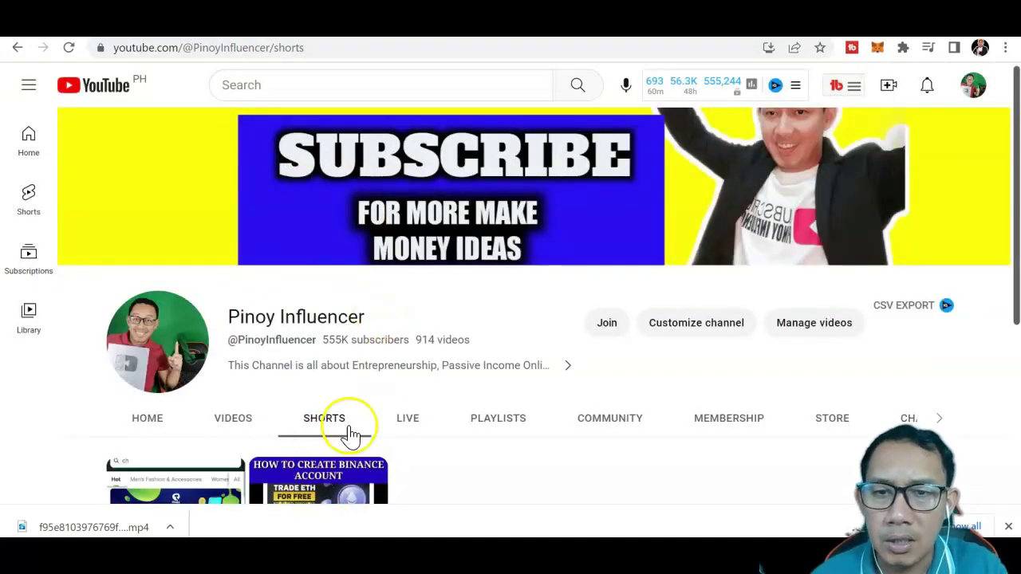
pyautogui.click(890, 86)
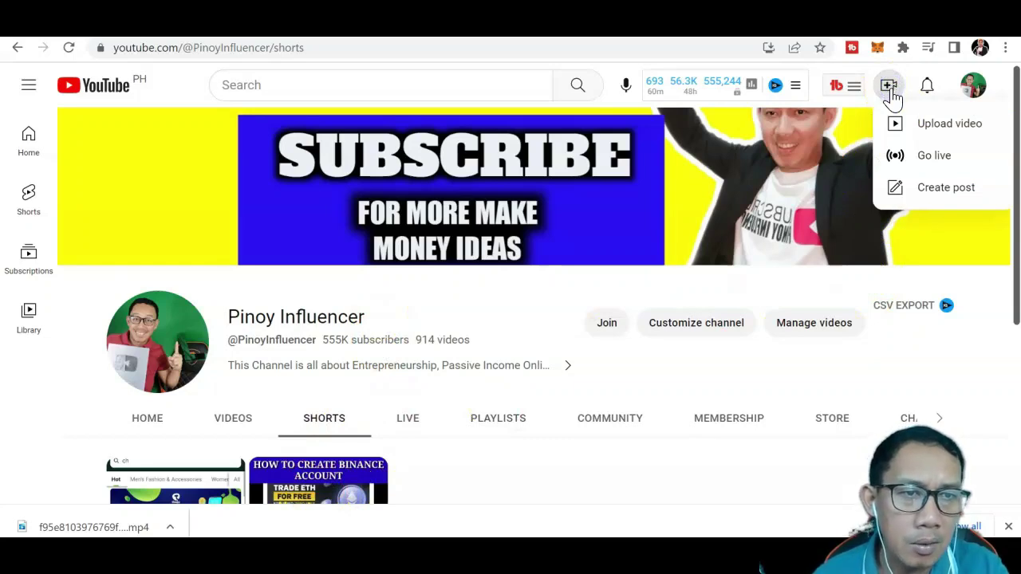
pyautogui.click(900, 124)
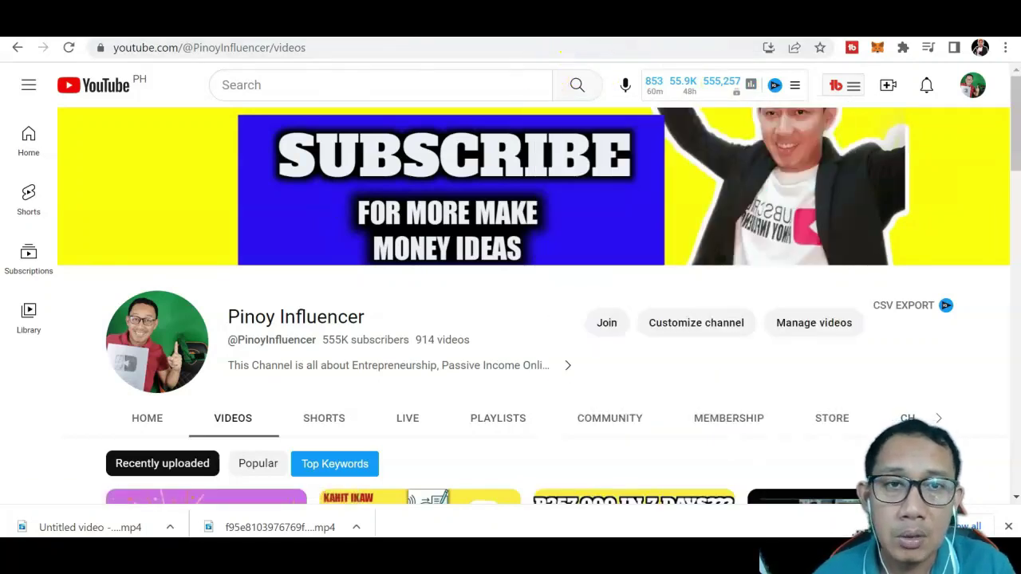
# Step: Switch to the Involve Asia dashboard and open the Deeplink Generator
pyautogui.click(561, 40)
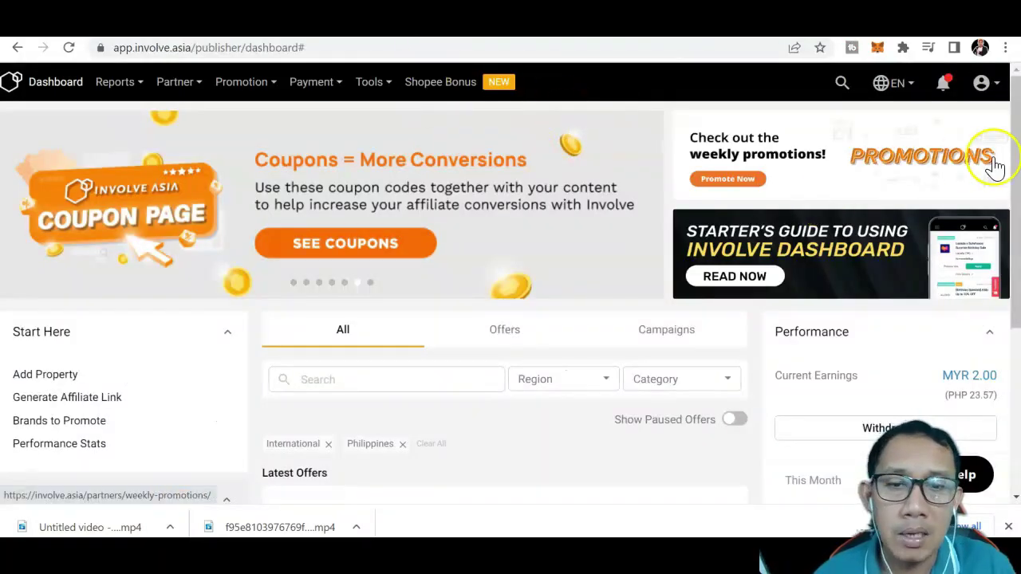
pyautogui.scroll(-2, 1005, 160)
pyautogui.scroll(2, 510, 304)
pyautogui.click(302, 87)
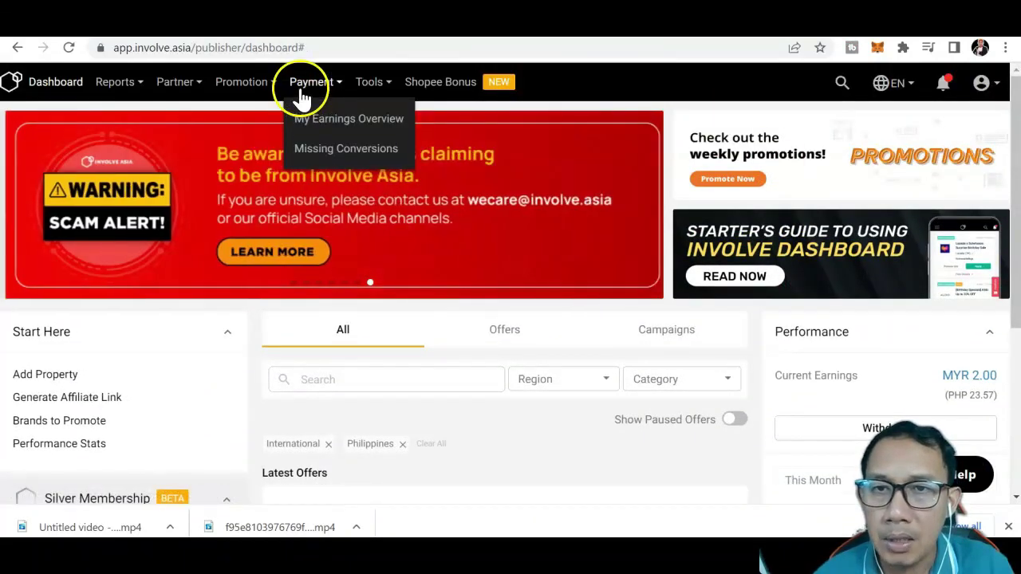
pyautogui.moveTo(248, 96)
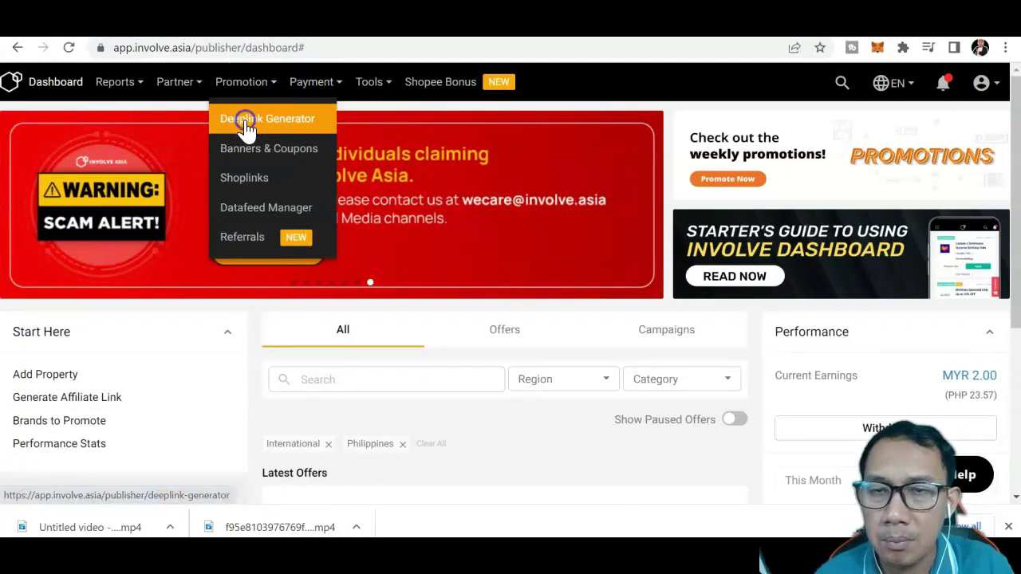
pyautogui.click(247, 127)
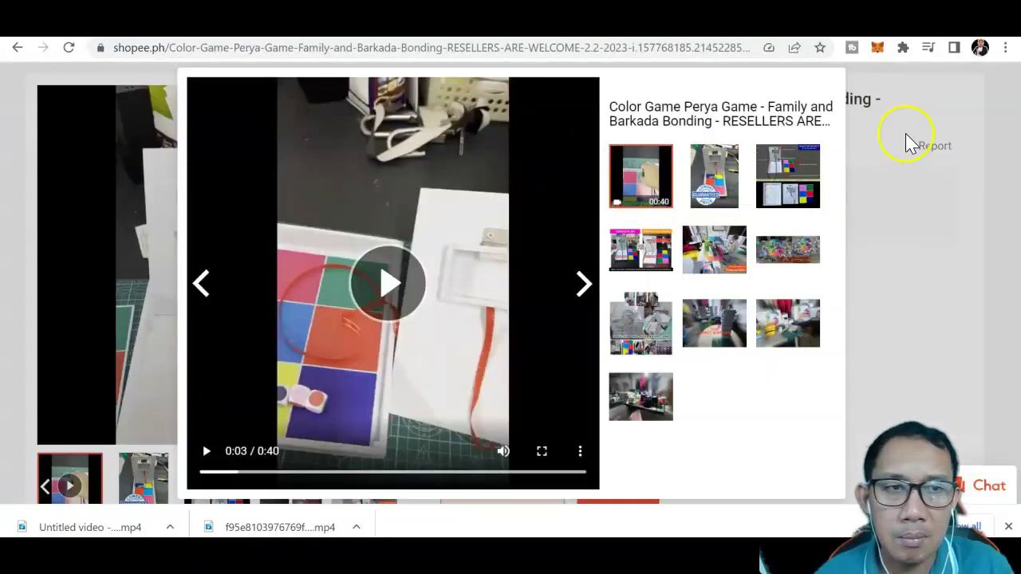
# Step: Get the Color Game Perya Game product's URL from its Shopee page and return to the Deeplink Generator form
pyautogui.click(34, 410)
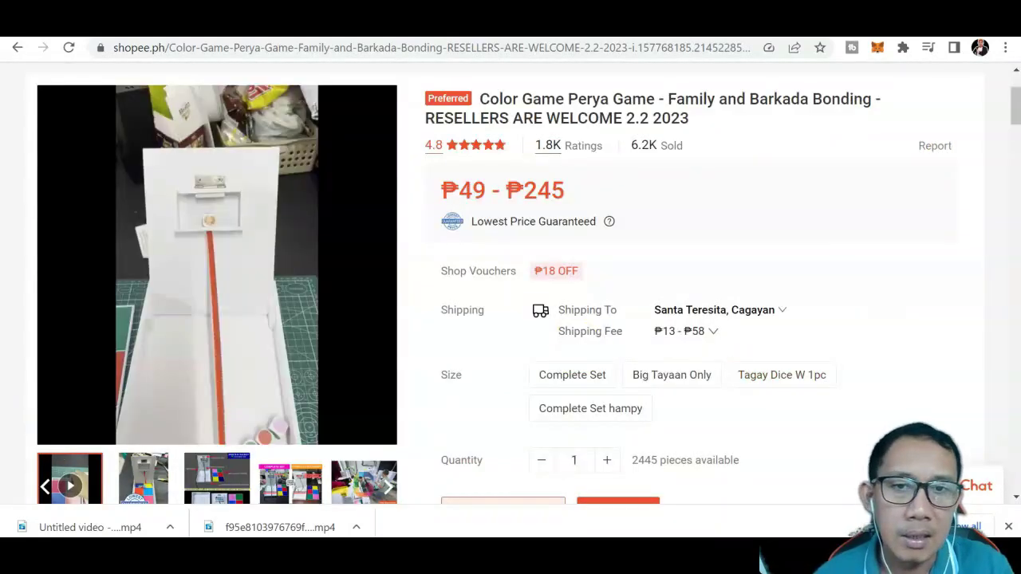
pyautogui.moveTo(1017, 112); pyautogui.dragTo(1015, 72)
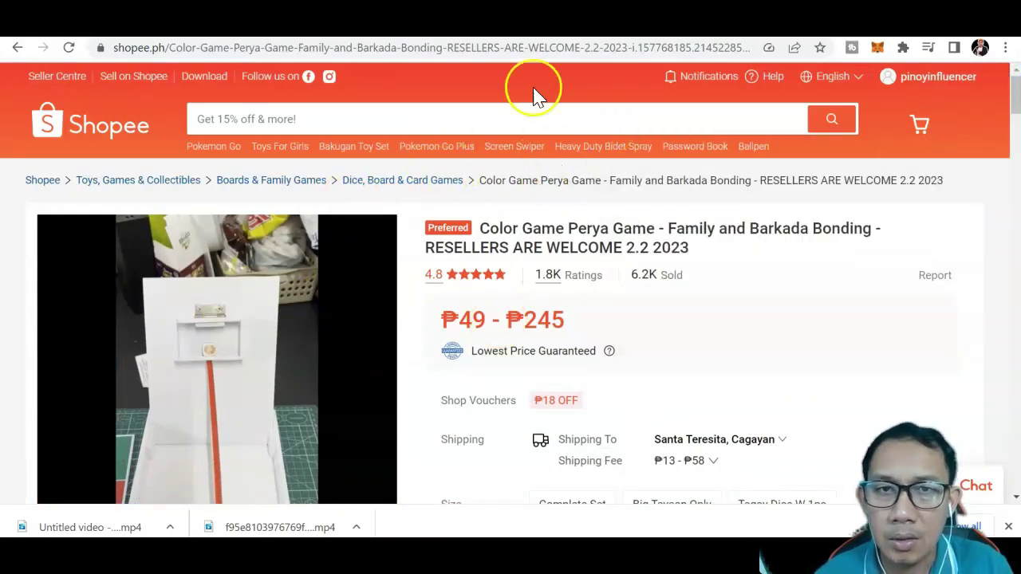
pyautogui.click(629, 49)
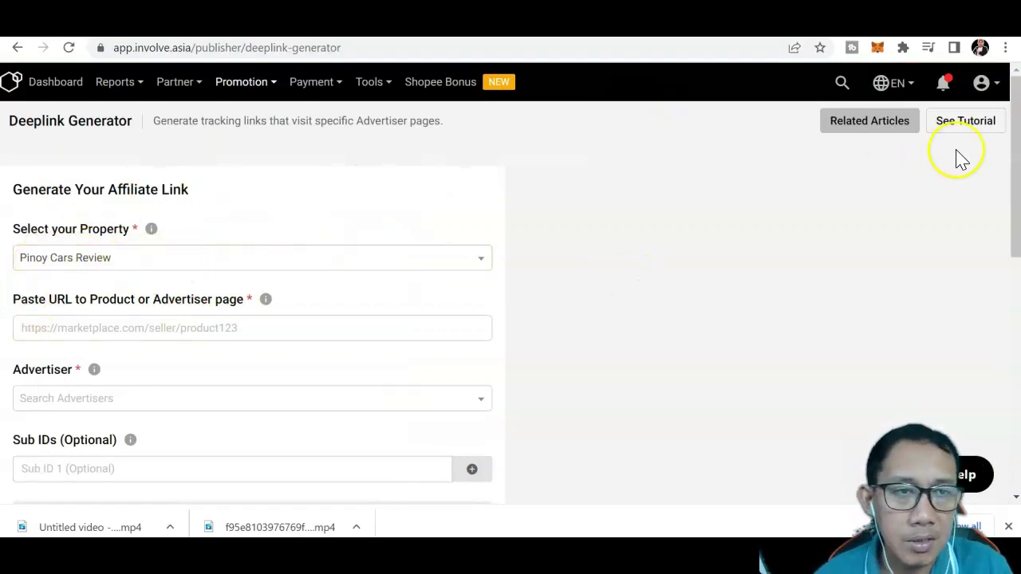
pyautogui.moveTo(1013, 161); pyautogui.dragTo(1016, 199)
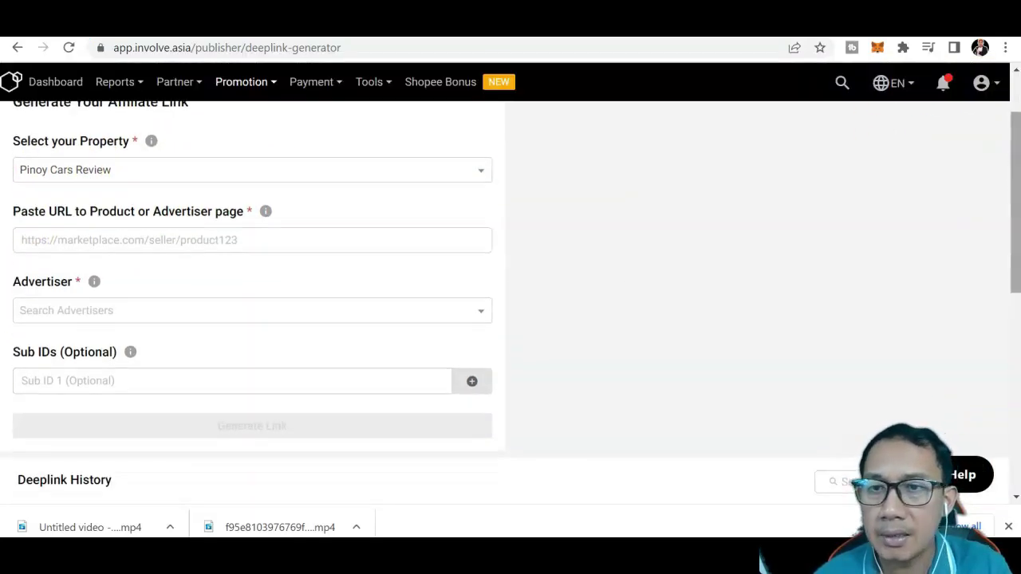
# Step: Generate a Shopee PH - CPS deeplink from the copied Color Game Perya Game URL and copy the new short link
pyautogui.click(262, 240)
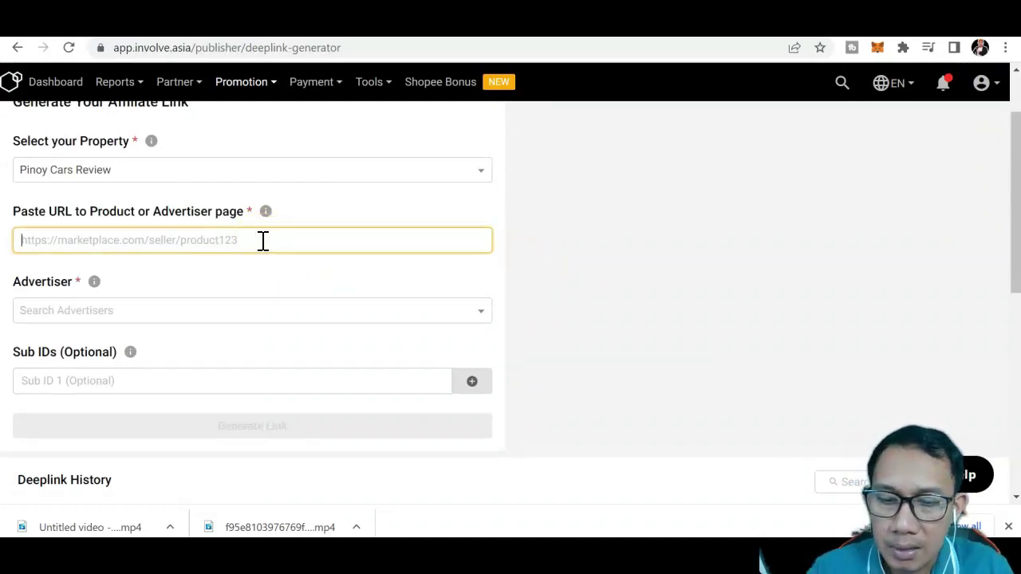
pyautogui.hotkey('ctrl', 'v')
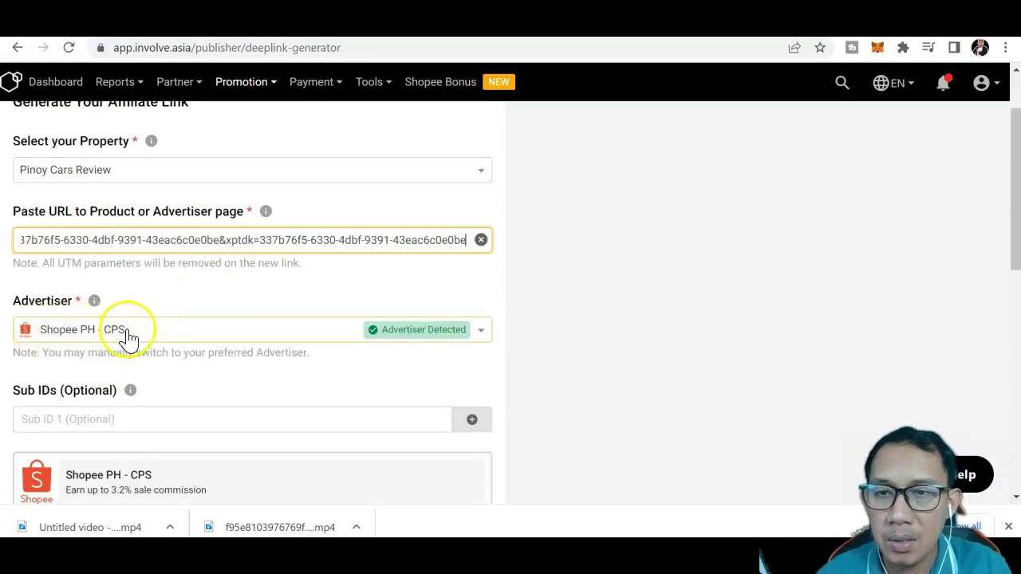
pyautogui.moveTo(1012, 246); pyautogui.dragTo(1010, 307)
pyautogui.click(253, 387)
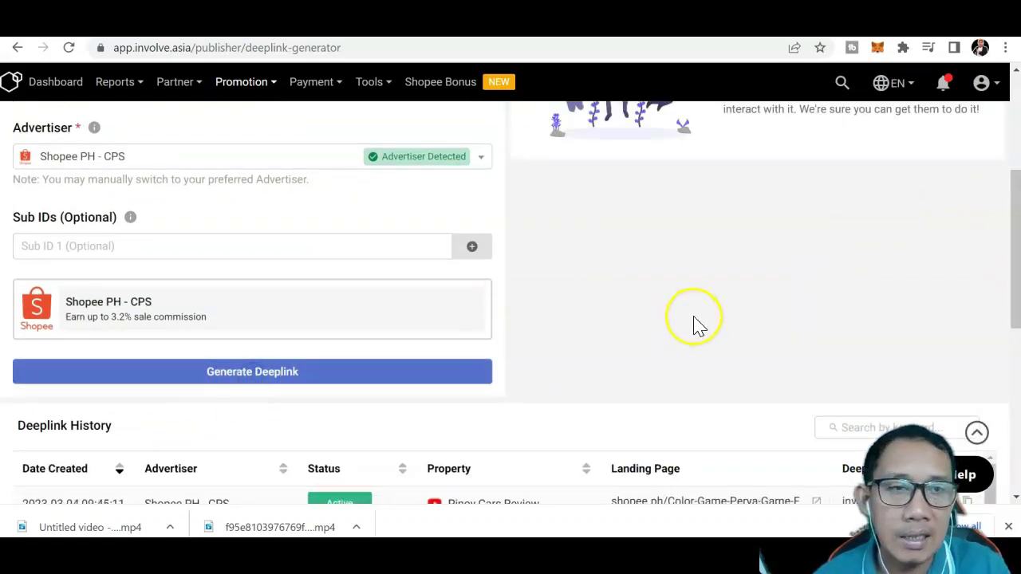
pyautogui.moveTo(1013, 215); pyautogui.dragTo(1007, 118)
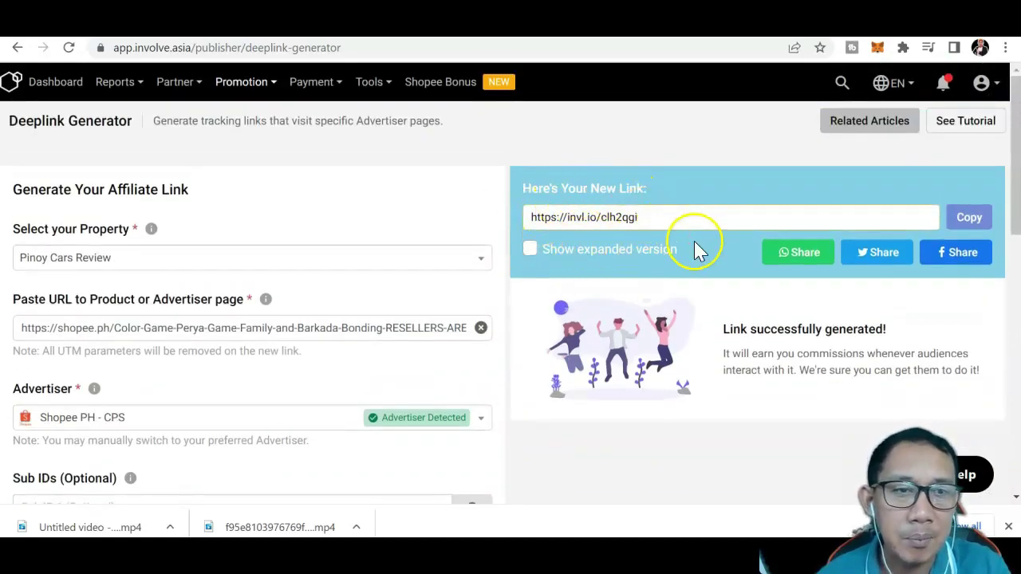
pyautogui.click(967, 218)
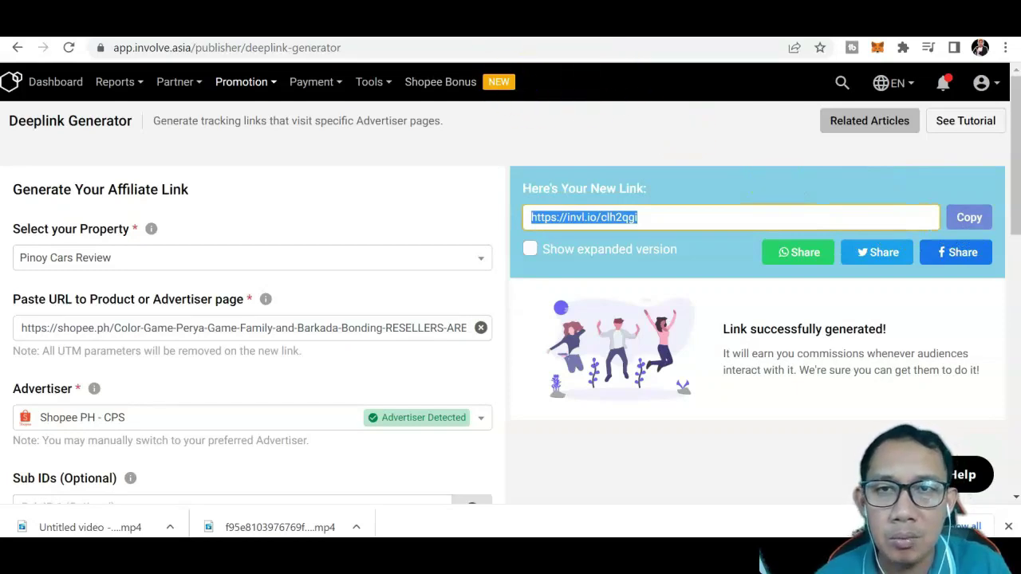
# Step: Switch to the Pinoy Influencer channel on YouTube, open the "Paano Kumita Online Ng $10 to $100 in ONE Day?" video and pause it
pyautogui.hotkey('ctrl', 'Tab')
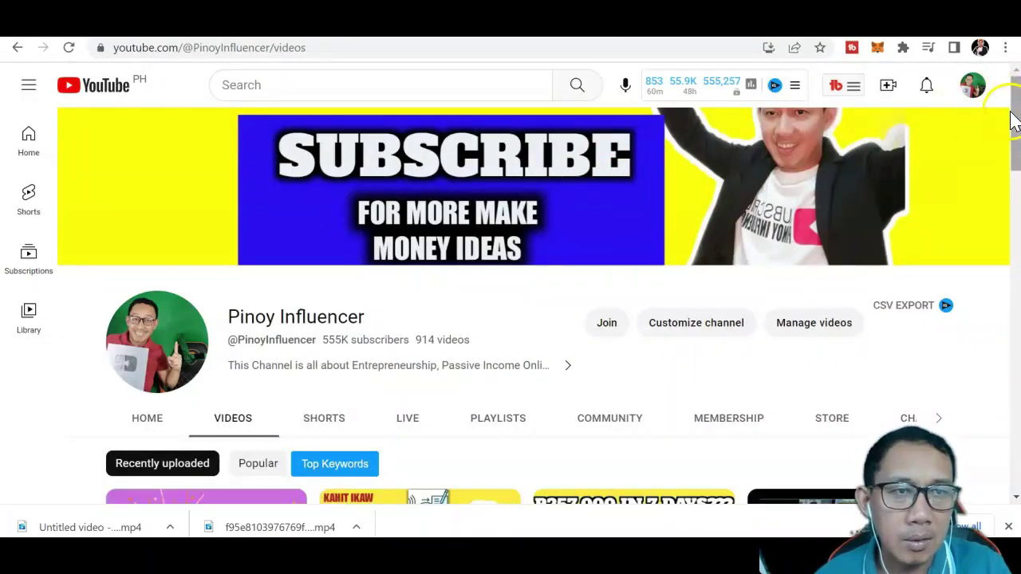
pyautogui.scroll(-3, 1012, 120)
pyautogui.click(280, 280)
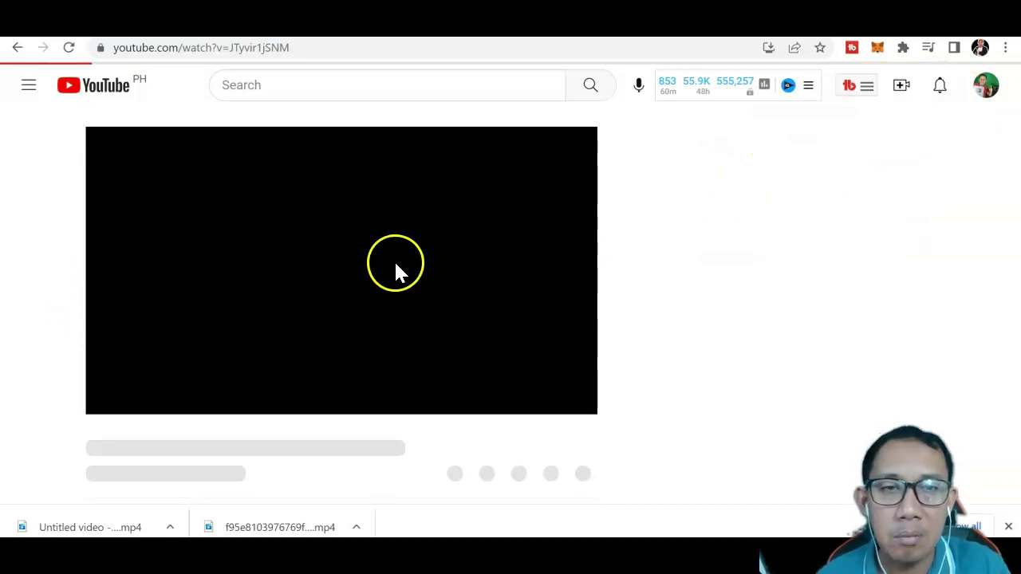
pyautogui.click(107, 398)
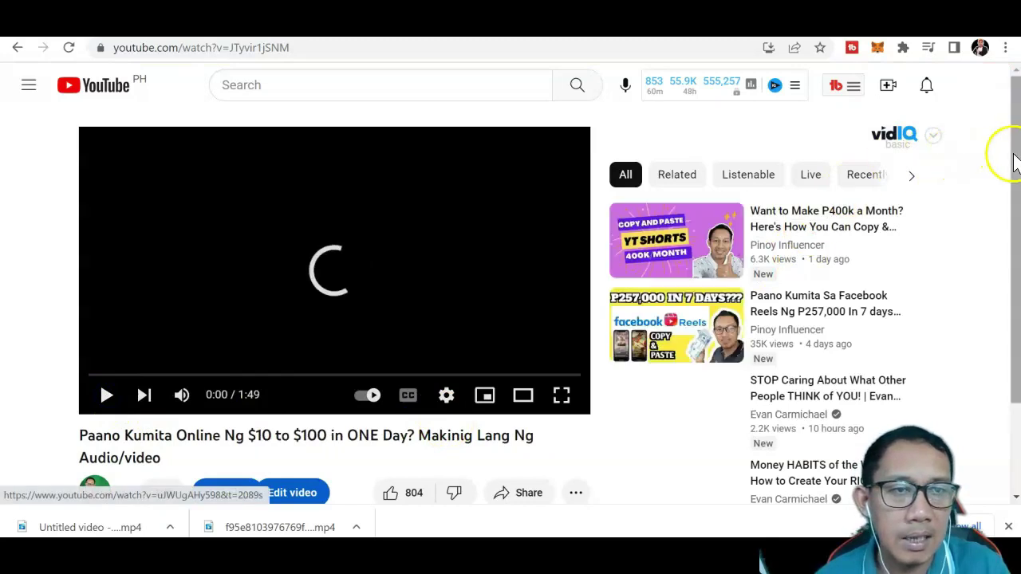
# Step: Expand the video's full description and examine where links are placed in it, down to the FB account link
pyautogui.scroll(-1, 1013, 175)
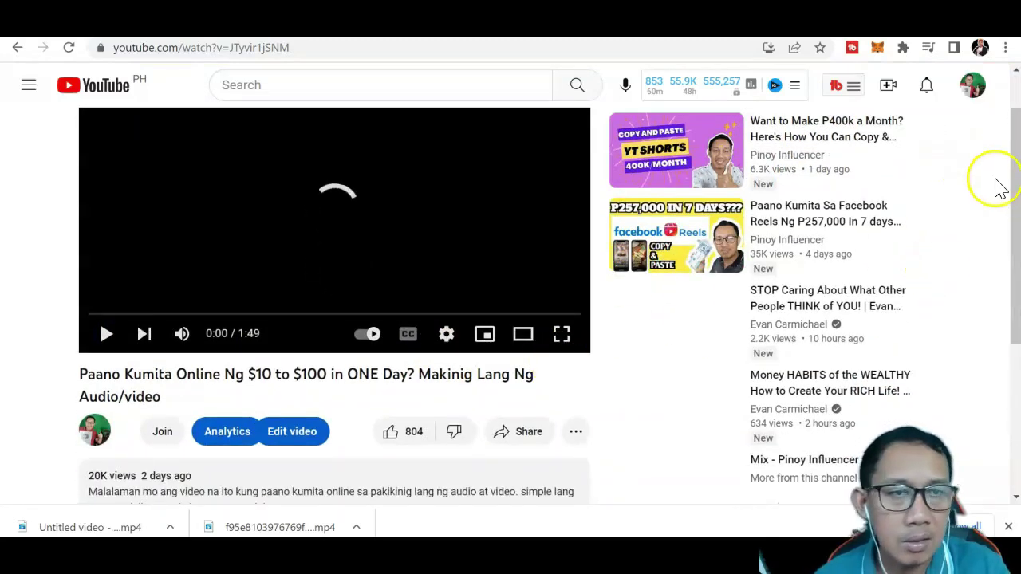
pyautogui.moveTo(1014, 142); pyautogui.dragTo(1015, 201)
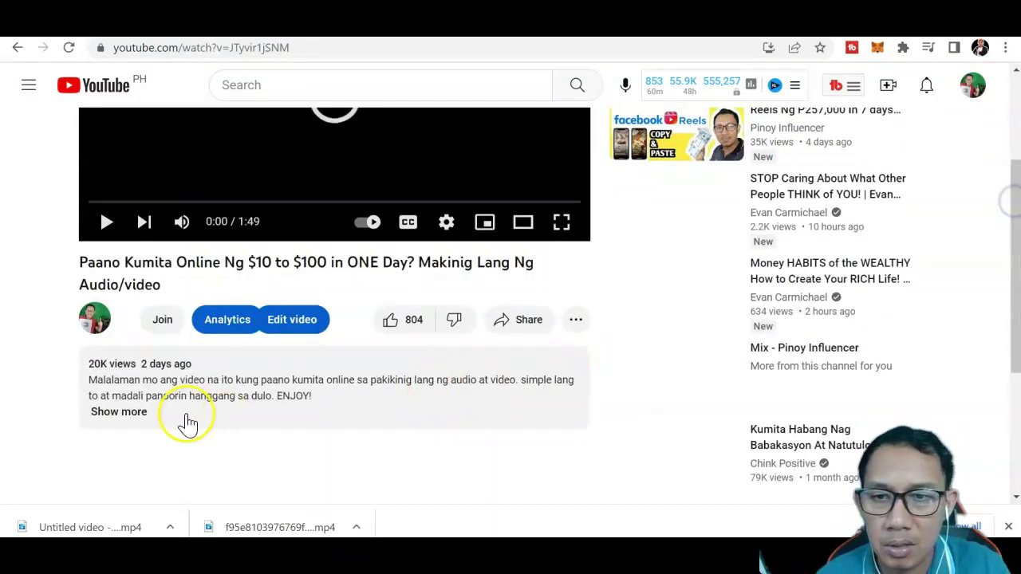
pyautogui.click(126, 415)
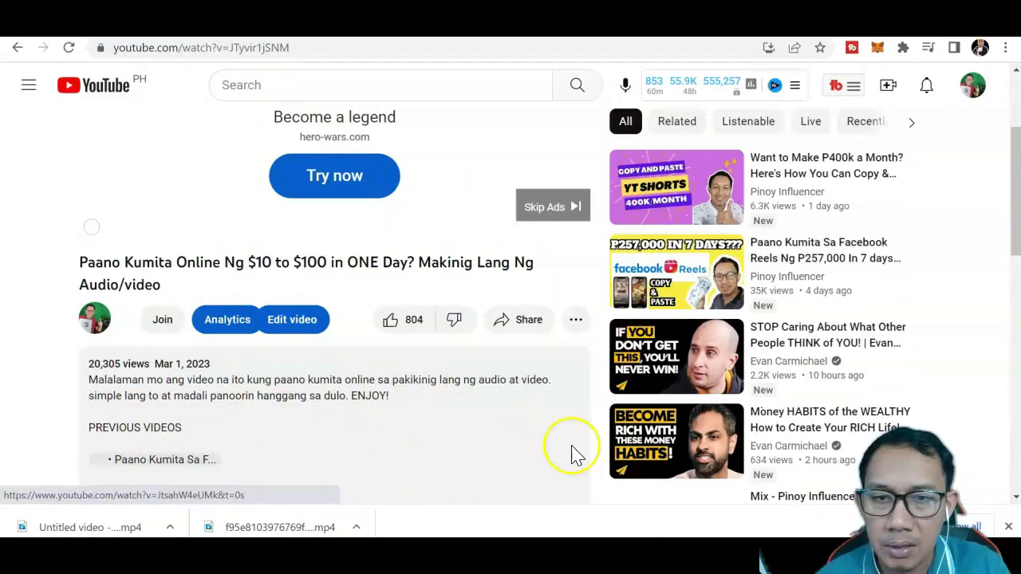
pyautogui.scroll(-3, 1015, 181)
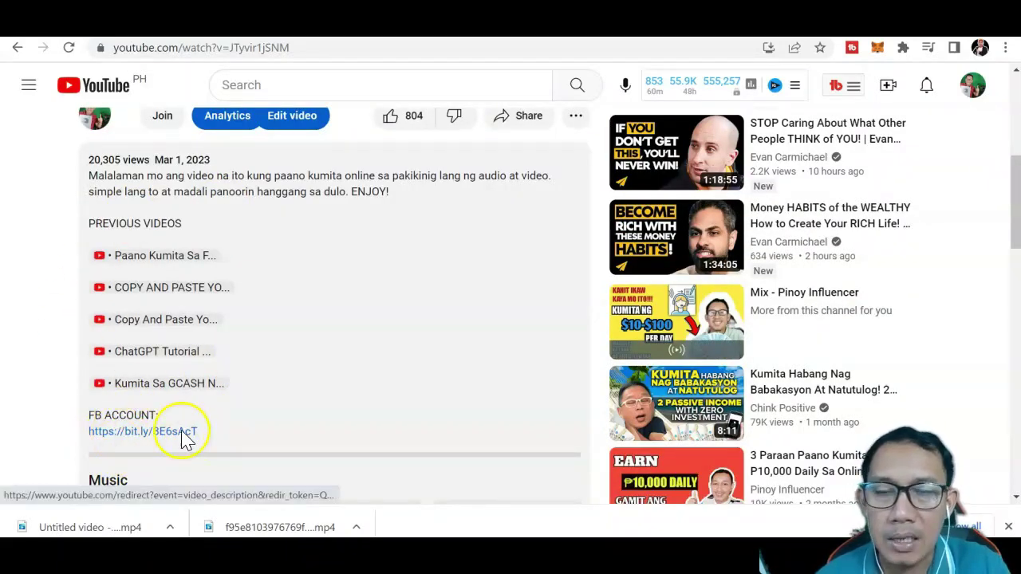
pyautogui.click(179, 439)
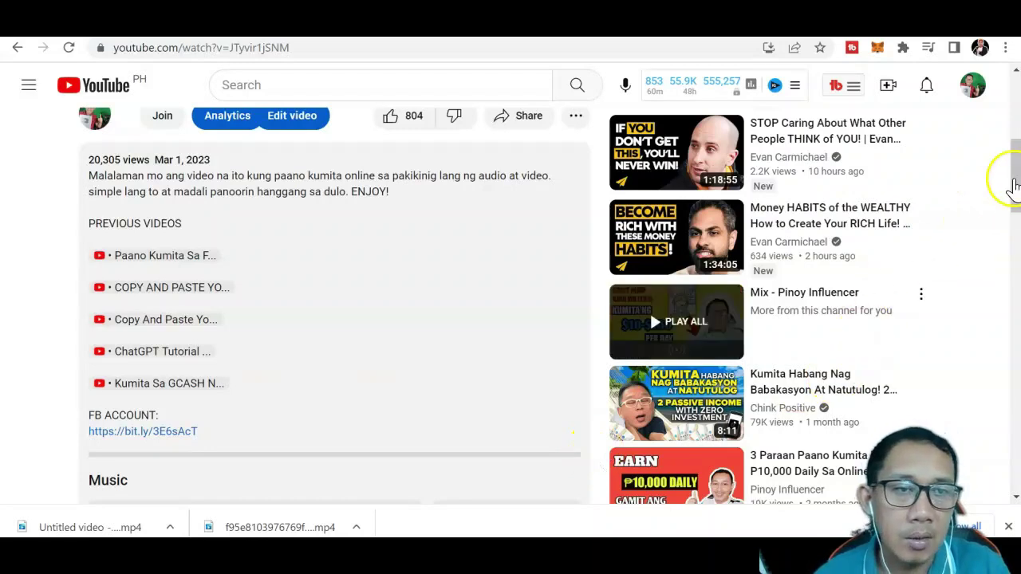
# Step: Pause the ad playing on the video and review the video's title and the start of its description
pyautogui.moveTo(1017, 182); pyautogui.dragTo(1005, 100)
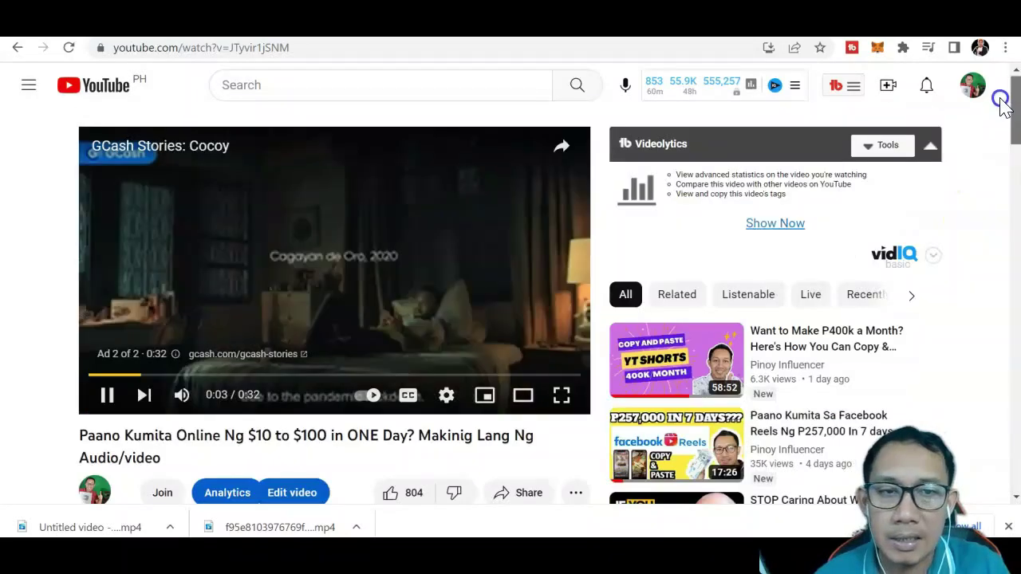
pyautogui.click(112, 396)
pyautogui.click(23, 300)
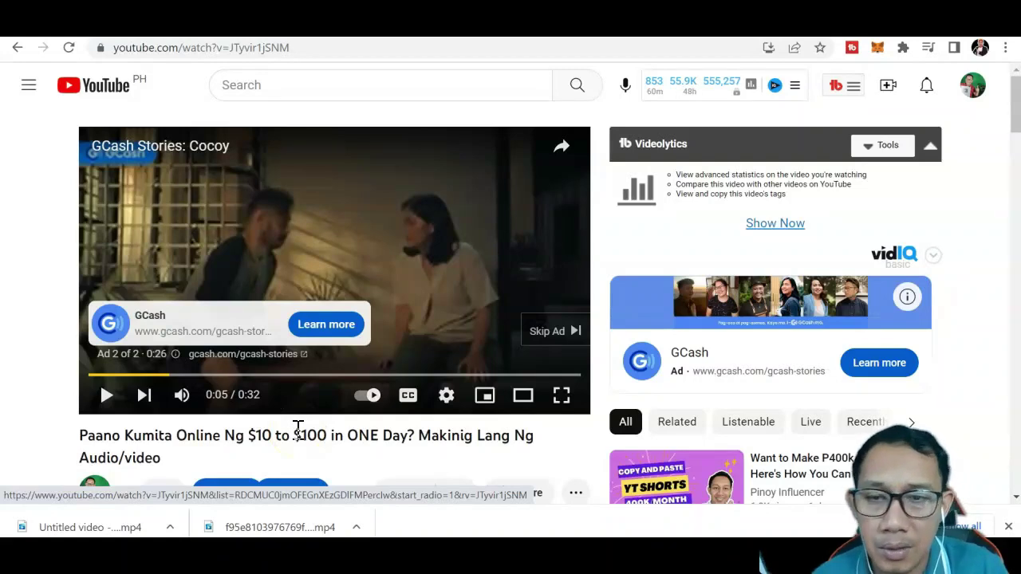
pyautogui.moveTo(1014, 114); pyautogui.dragTo(1015, 140)
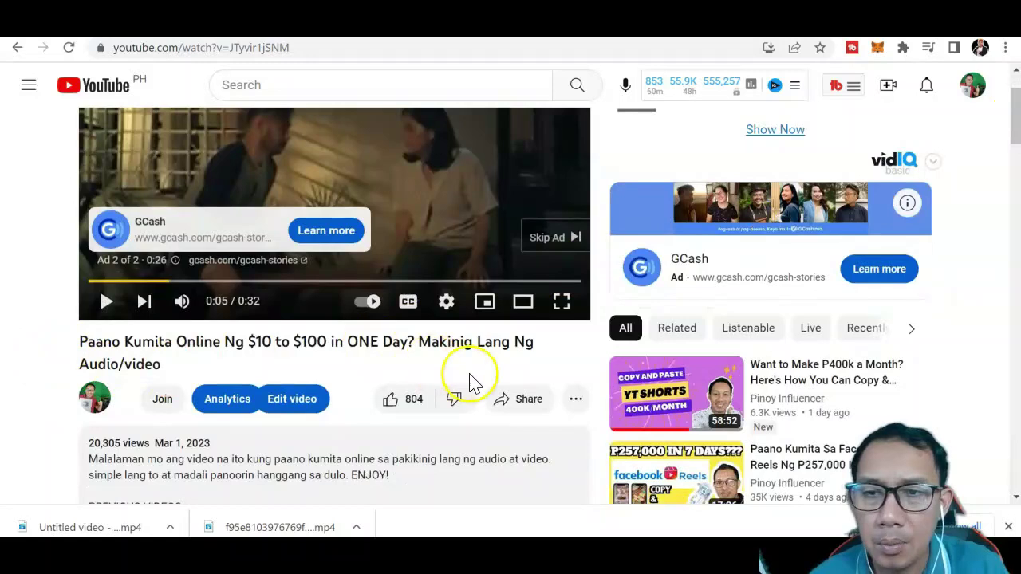
pyautogui.moveTo(1014, 108); pyautogui.dragTo(1012, 70)
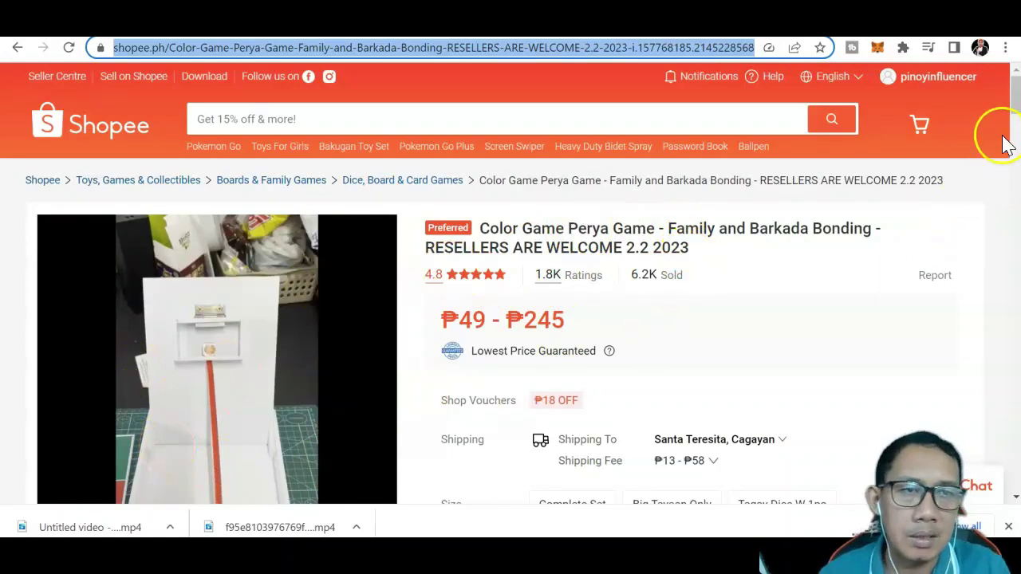
# Step: Switch to the Color Game Perya Game page on Shopee, highlight its product description text and review the product title
pyautogui.hotkey('alt', 'Tab')
pyautogui.moveTo(1015, 104); pyautogui.dragTo(1015, 178)
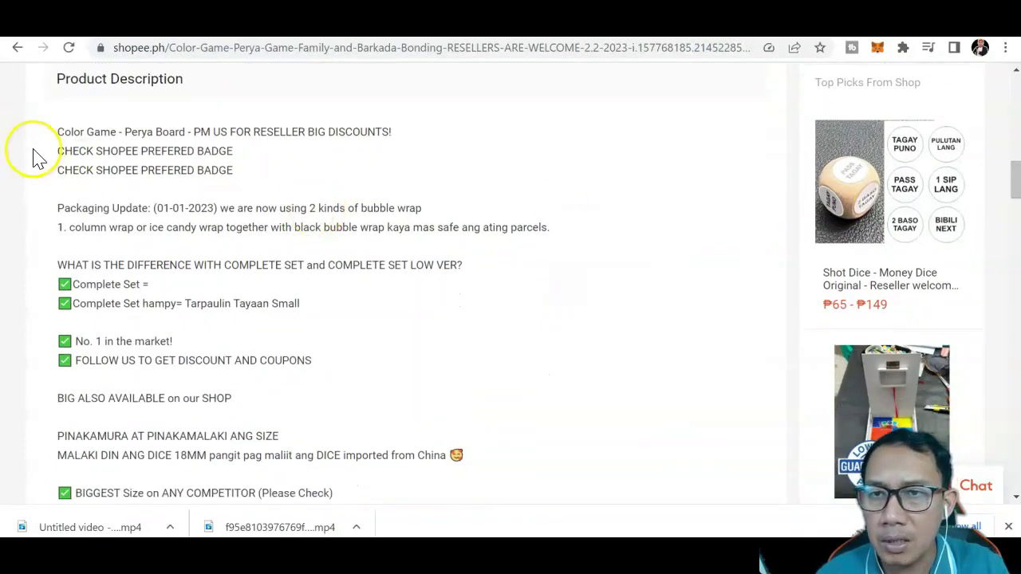
pyautogui.moveTo(60, 132); pyautogui.dragTo(449, 495)
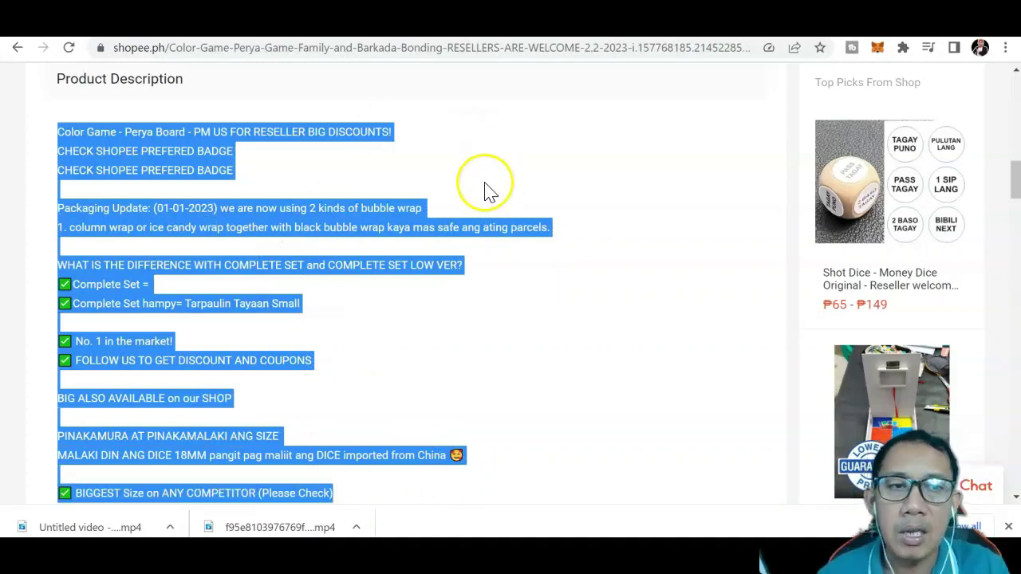
pyautogui.moveTo(1010, 173); pyautogui.dragTo(1000, 106)
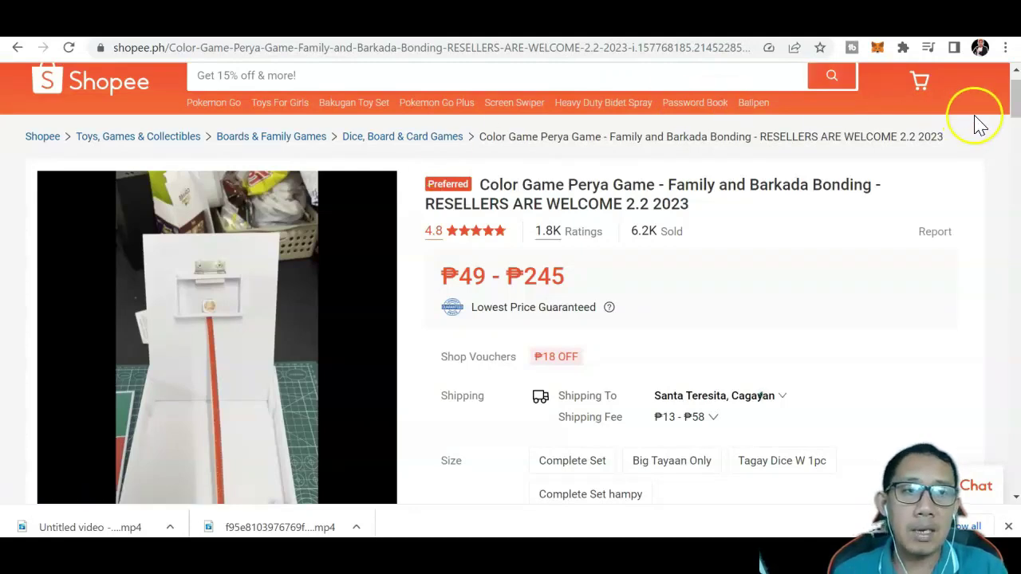
pyautogui.moveTo(1015, 104)
pyautogui.mouseDown()
pyautogui.moveTo(1015, 113)
pyautogui.moveTo(1015, 92)
pyautogui.mouseUp()
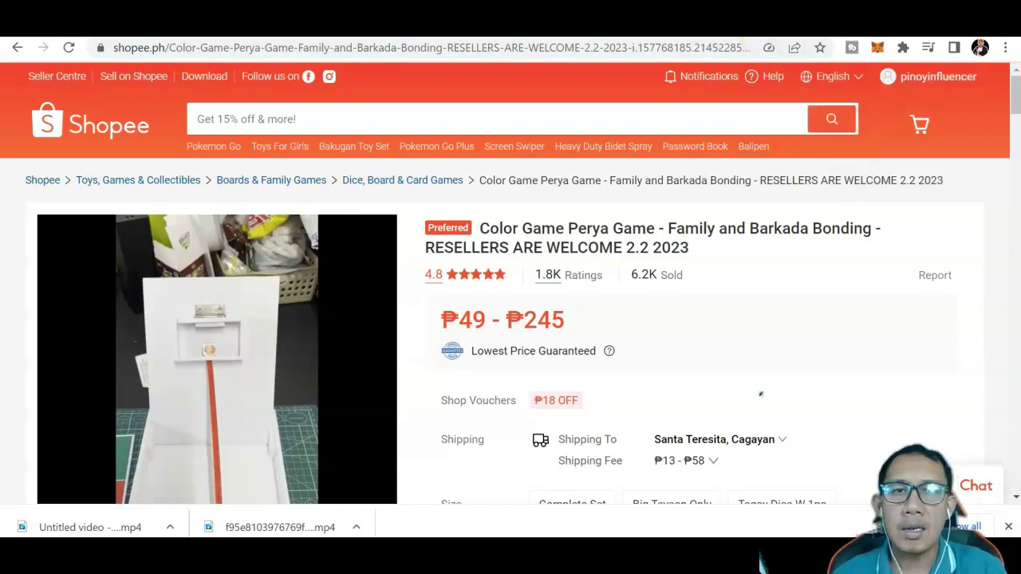
# Step: Switch to Involve Asia, open the Performance Report and examine the clicks, conversions and estimated earnings
pyautogui.hotkey('ctrl', 'Tab')
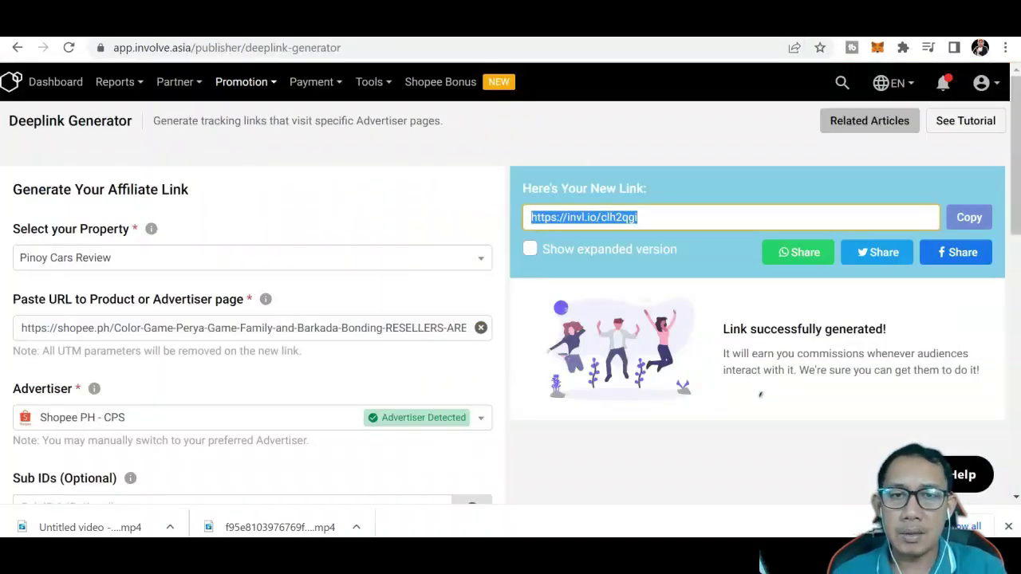
pyautogui.moveTo(131, 94)
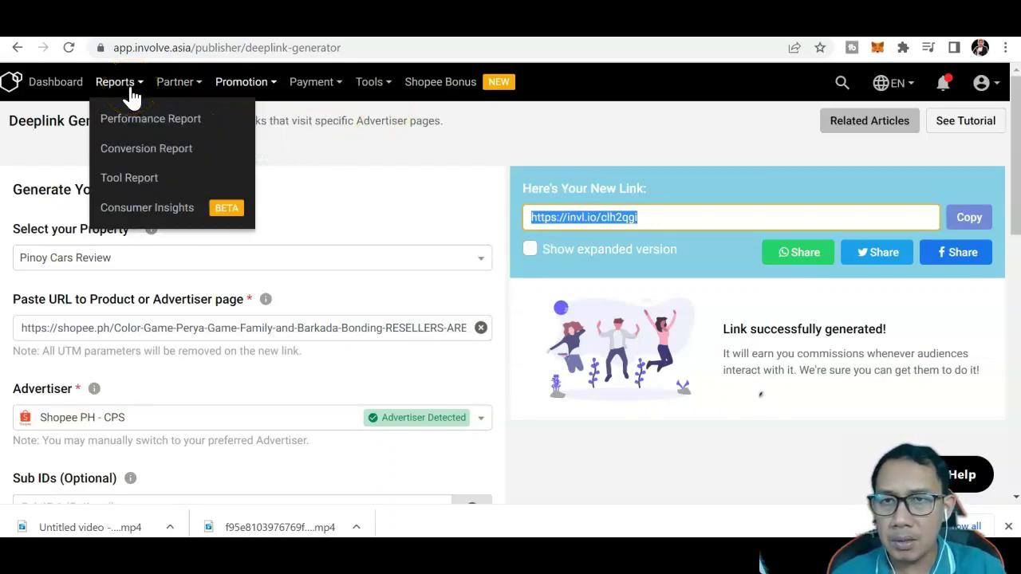
pyautogui.click(125, 119)
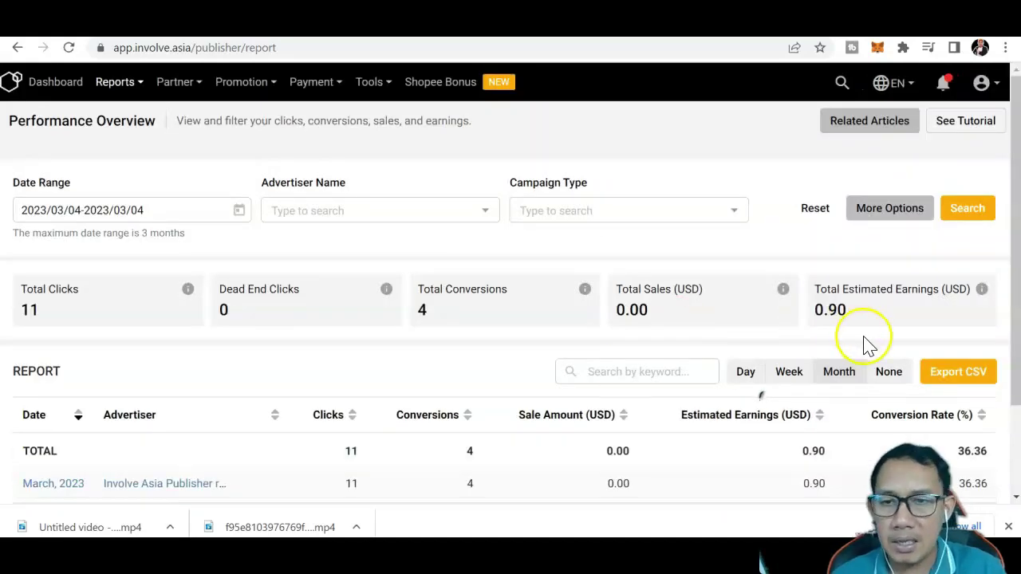
pyautogui.scroll(-2, 1012, 193)
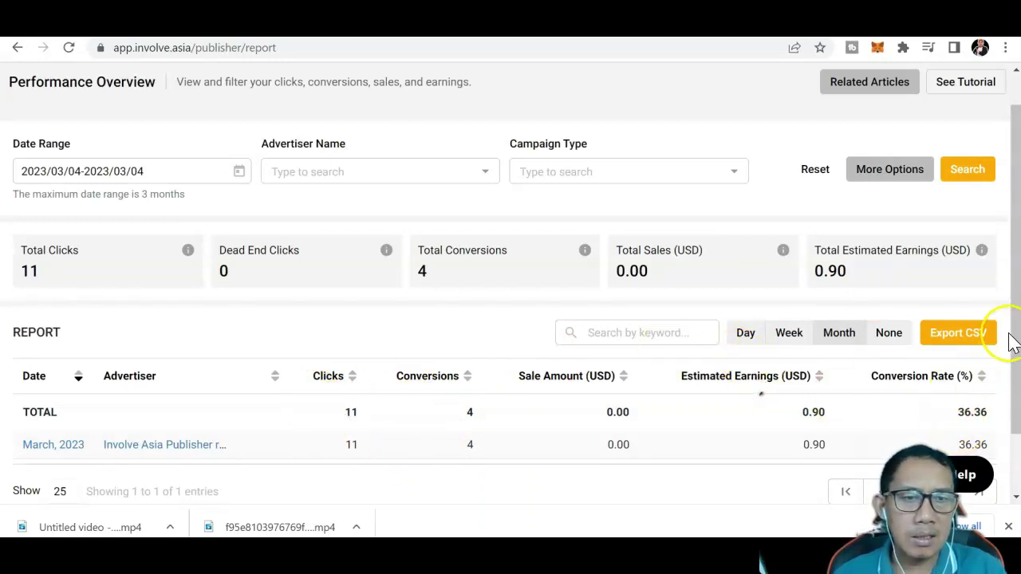
pyautogui.scroll(2, 1016, 168)
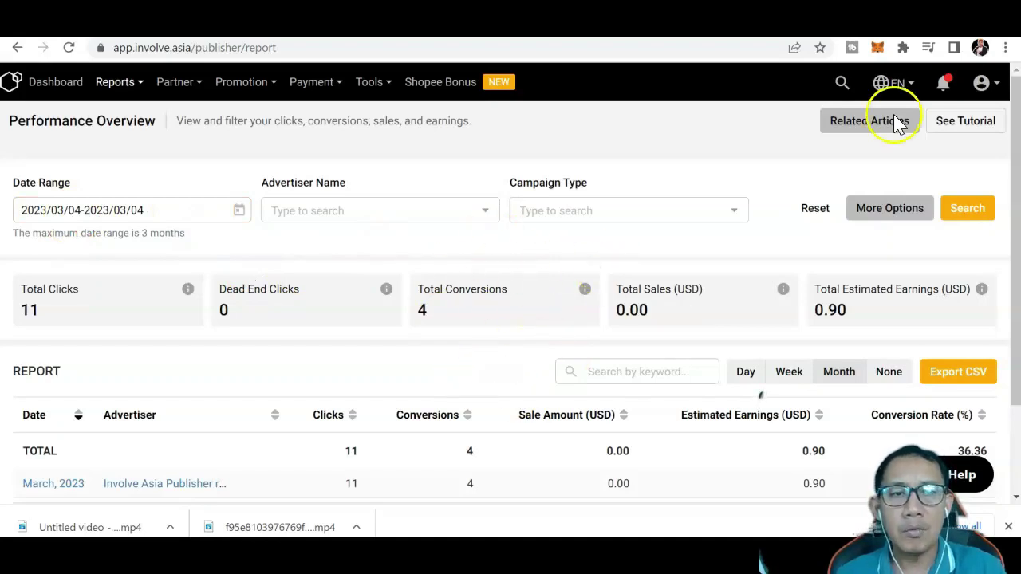
pyautogui.moveTo(1010, 120); pyautogui.dragTo(1003, 86)
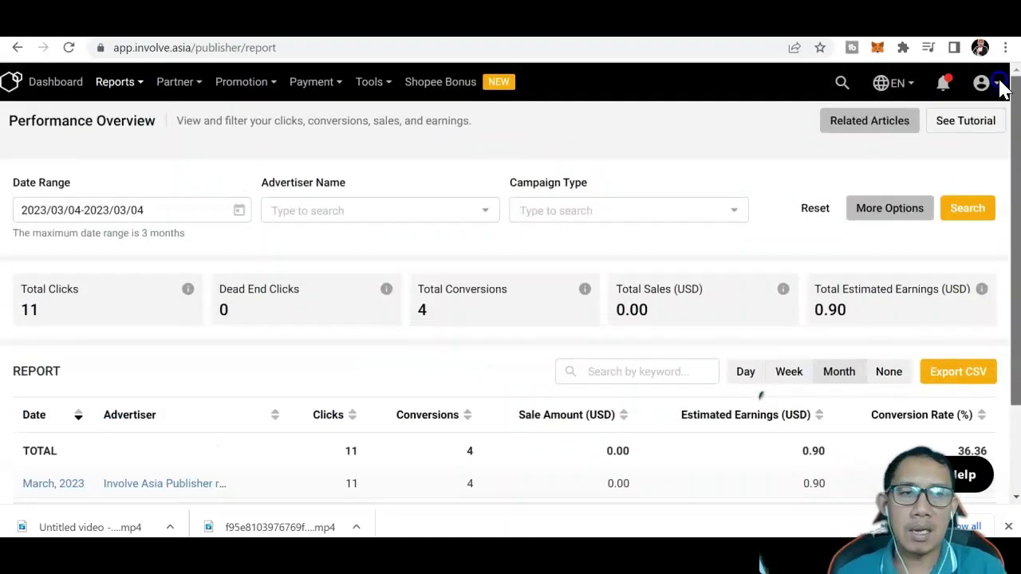
pyautogui.click(510, 97)
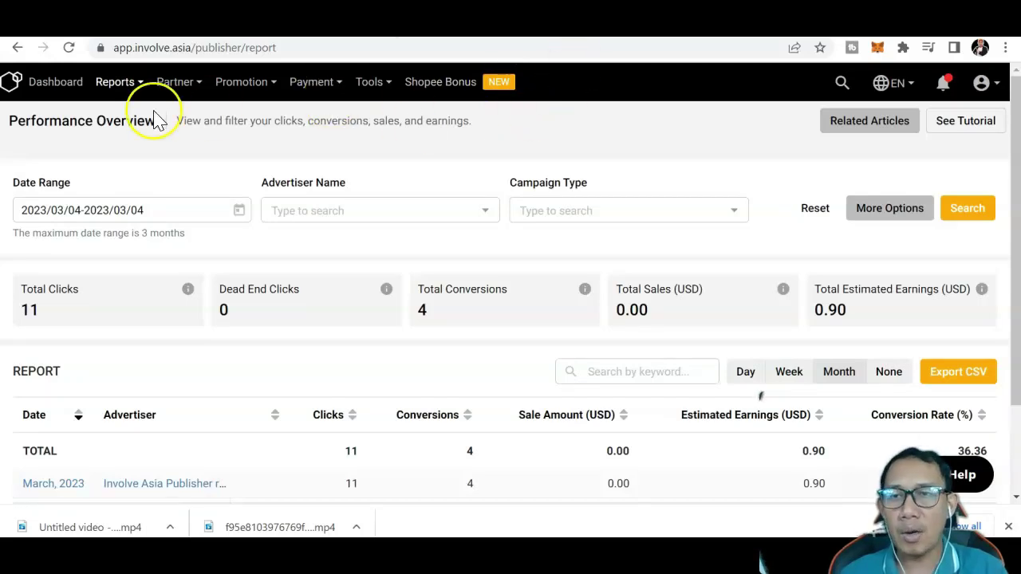